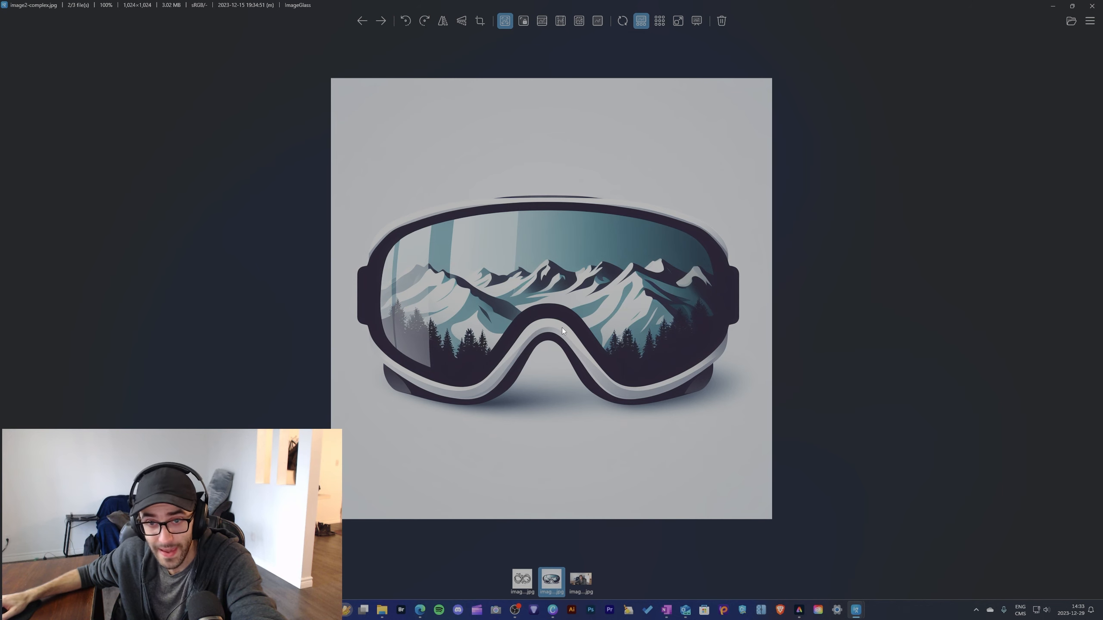
View the image3-photo file from the Downloads folder
{"action": "left_click", "coordinate": [1052, 6]}
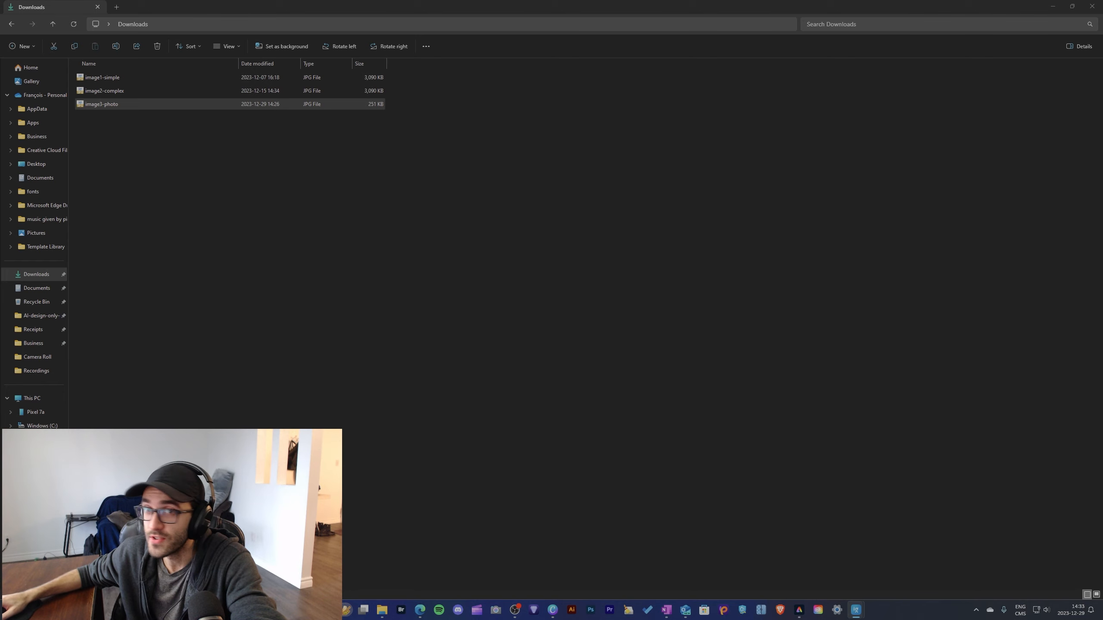
{"action": "key", "text": "Return"}
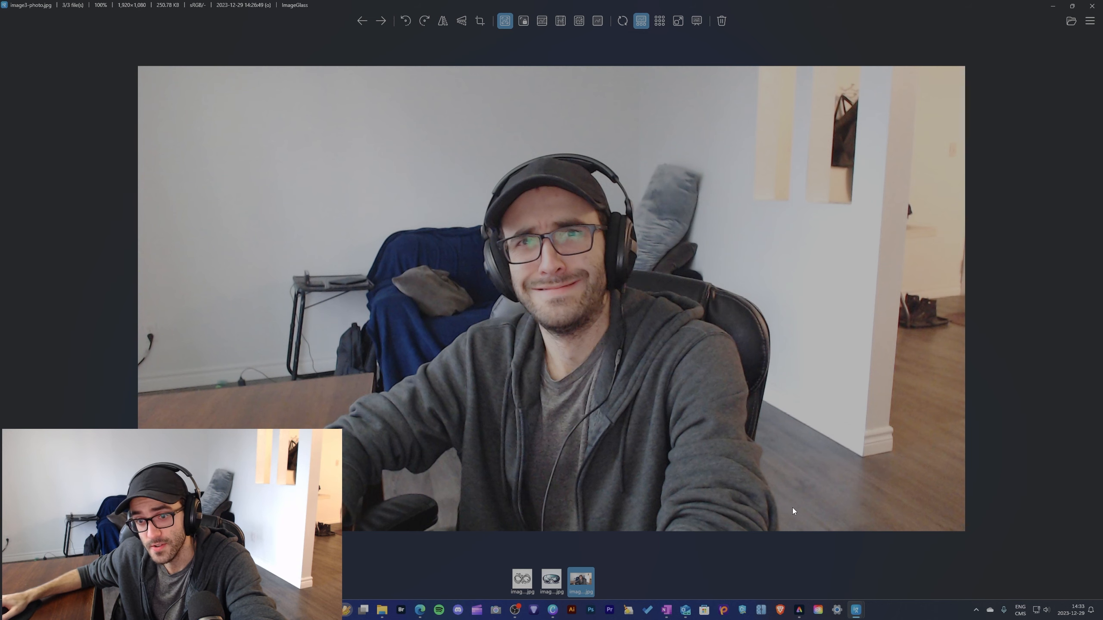
Switch to Microsoft Designer and start the Remove Background tool from the generative AI offerings
{"action": "key", "text": "ctrl+l"}
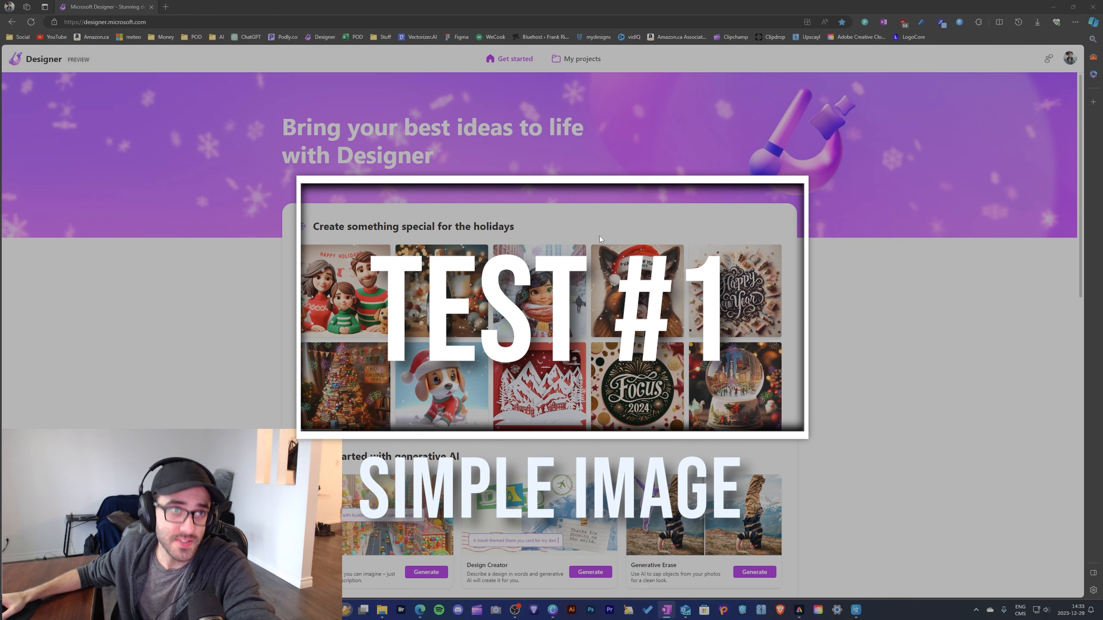
{"action": "scroll", "coordinate": [563, 227], "scroll_direction": "down", "scroll_amount": 5}
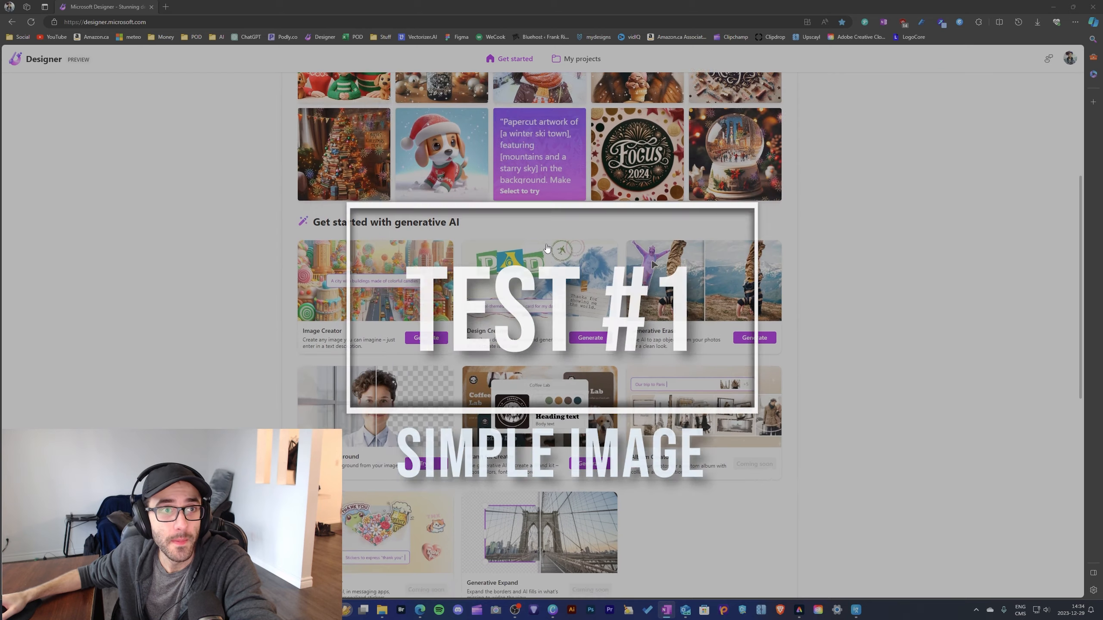
{"action": "scroll", "coordinate": [401, 292], "scroll_direction": "up", "scroll_amount": 3}
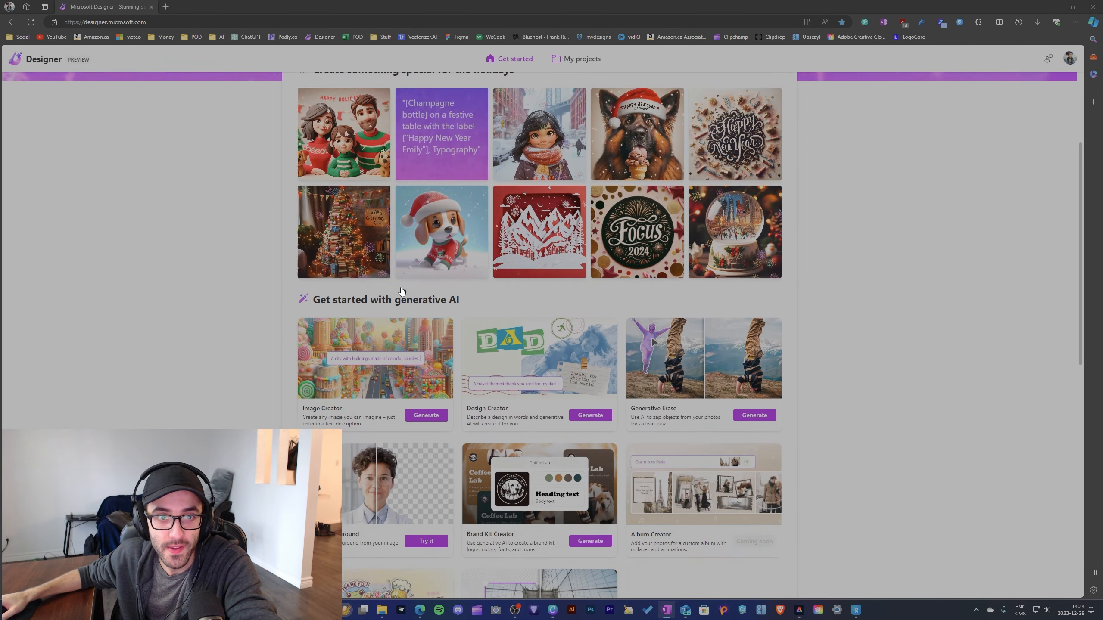
{"action": "scroll", "coordinate": [401, 291], "scroll_direction": "down", "scroll_amount": 5}
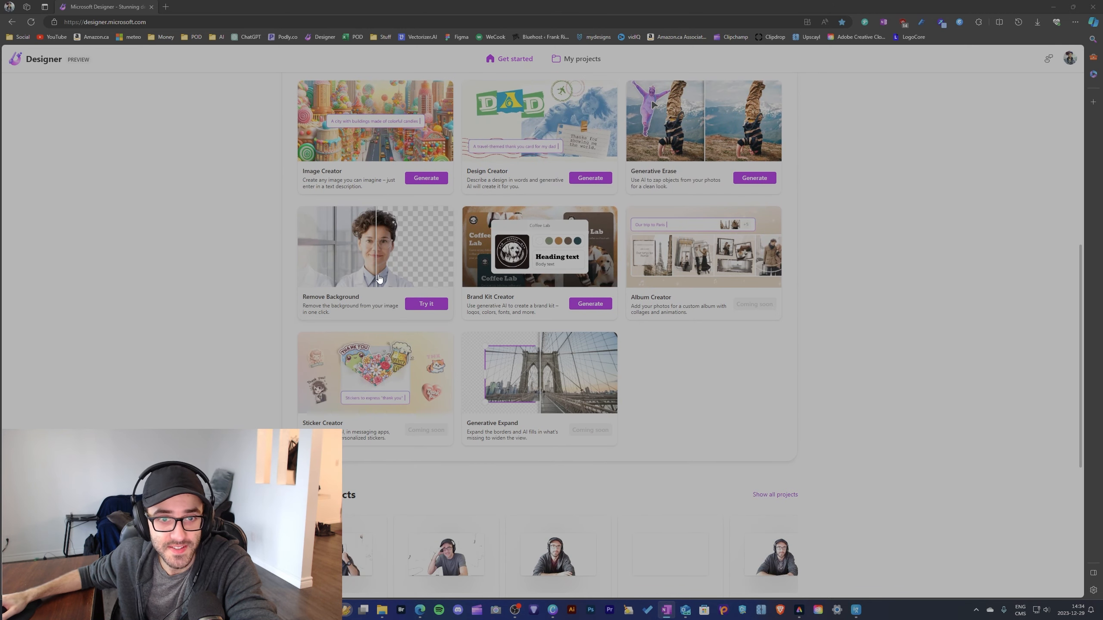
{"action": "left_click", "coordinate": [419, 304]}
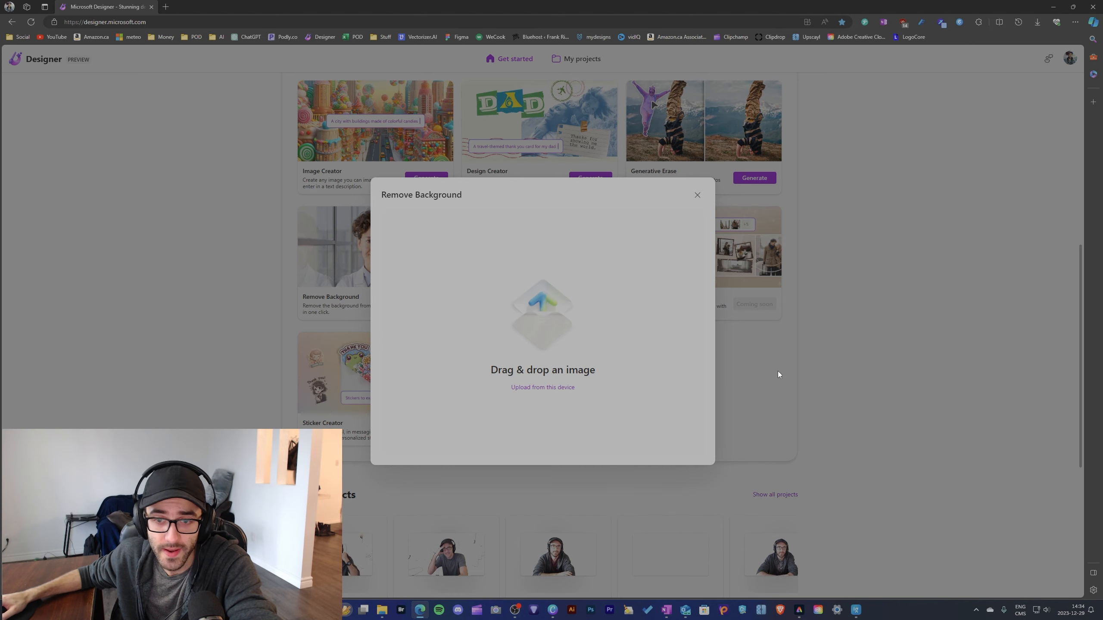
Upload image1-simple from the Downloads folder for background removal and examine the cut-out's lines up close
{"action": "key", "text": "alt+Tab"}
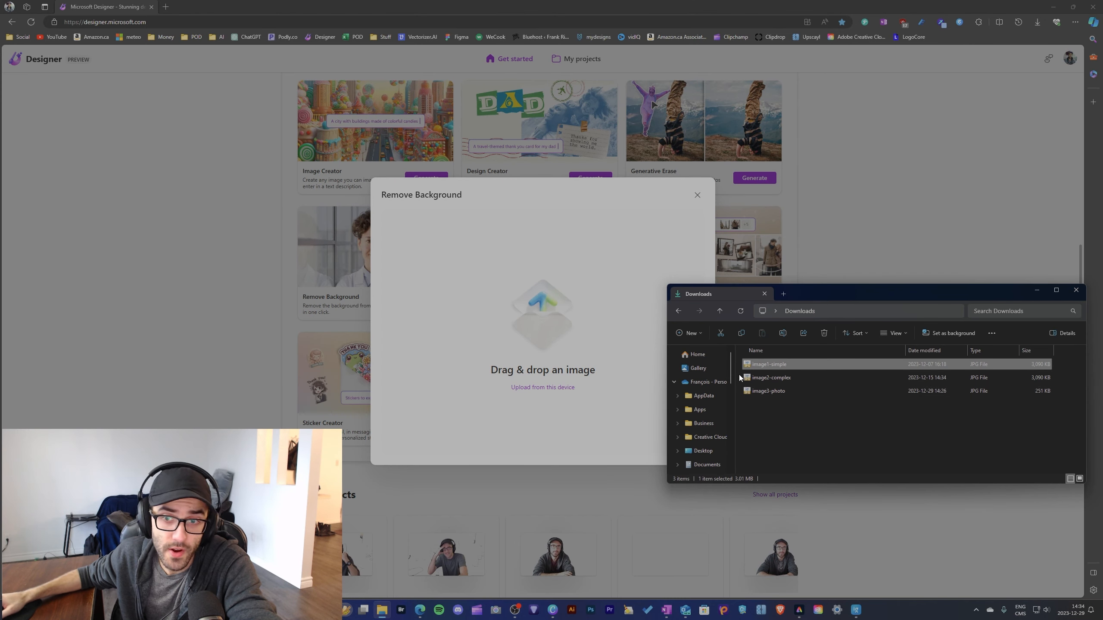
{"action": "left_click_drag", "start_coordinate": [756, 367], "coordinate": [488, 319]}
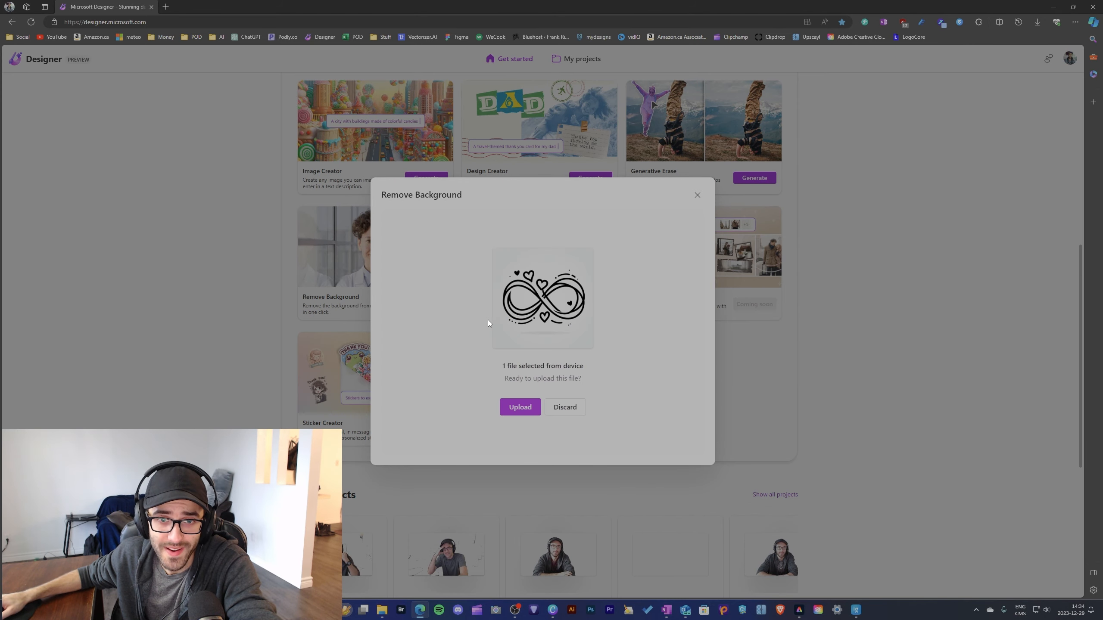
{"action": "left_click", "coordinate": [533, 409]}
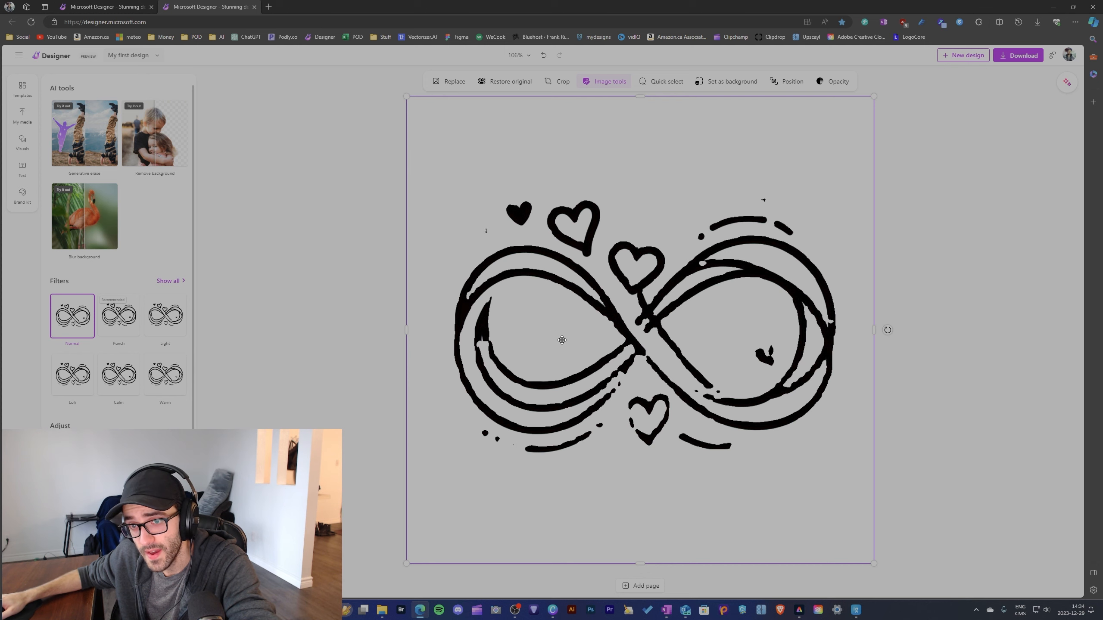
{"action": "scroll", "coordinate": [651, 359], "scroll_direction": "up", "scroll_amount": 6}
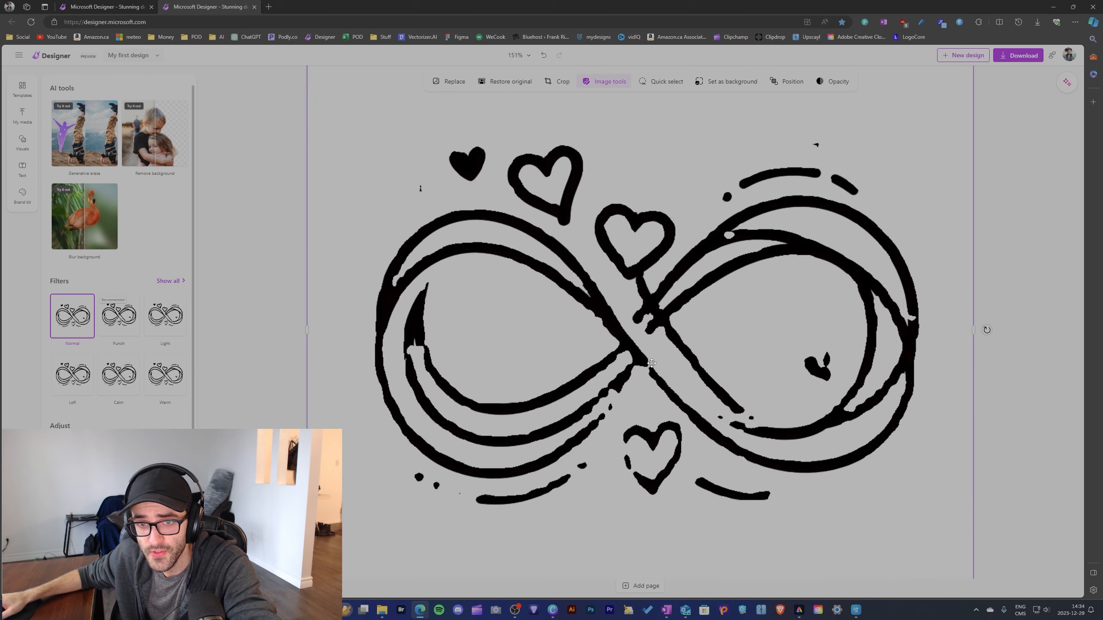
{"action": "scroll", "coordinate": [653, 363], "scroll_direction": "up", "scroll_amount": 2}
{"action": "scroll", "coordinate": [665, 363], "scroll_direction": "down", "scroll_amount": 3}
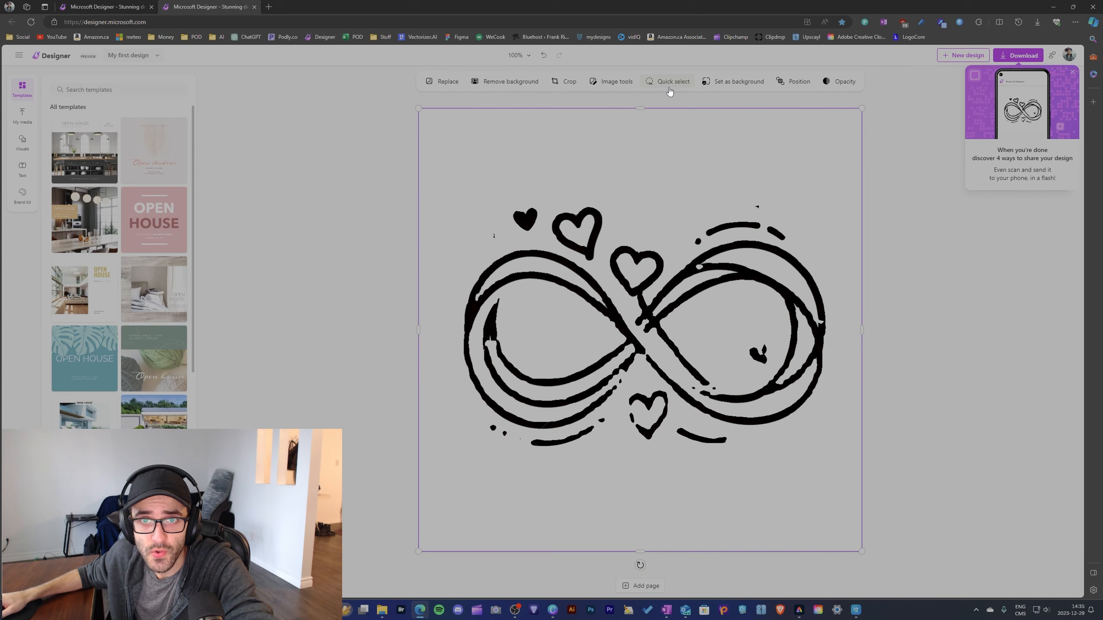
Try Quick select on the infinity cut-out
{"action": "left_click", "coordinate": [668, 87]}
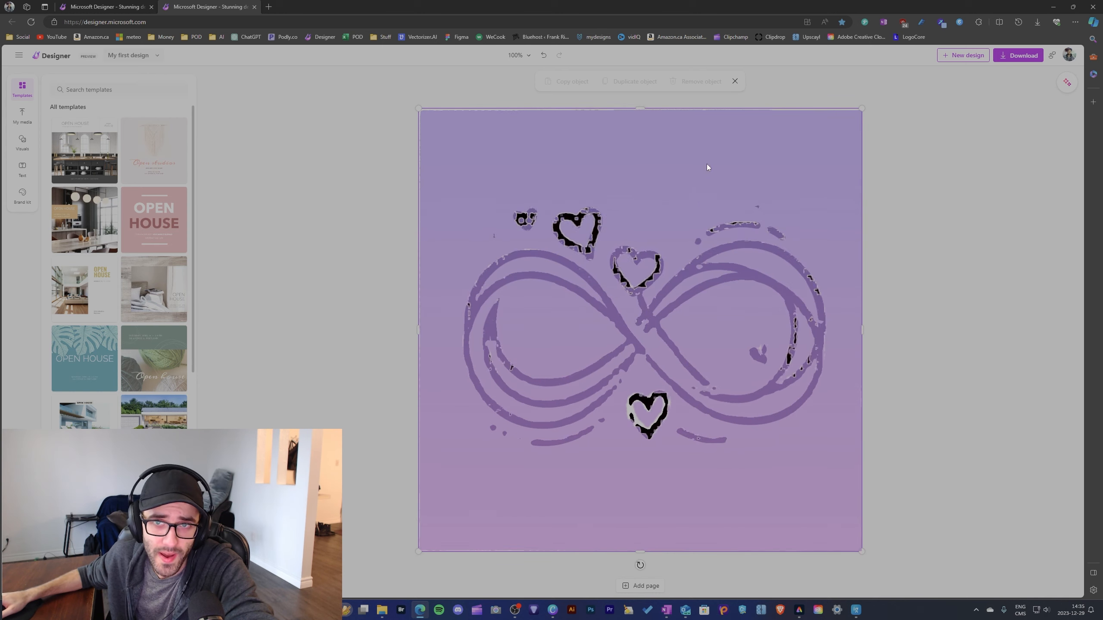
{"action": "left_click", "coordinate": [734, 82]}
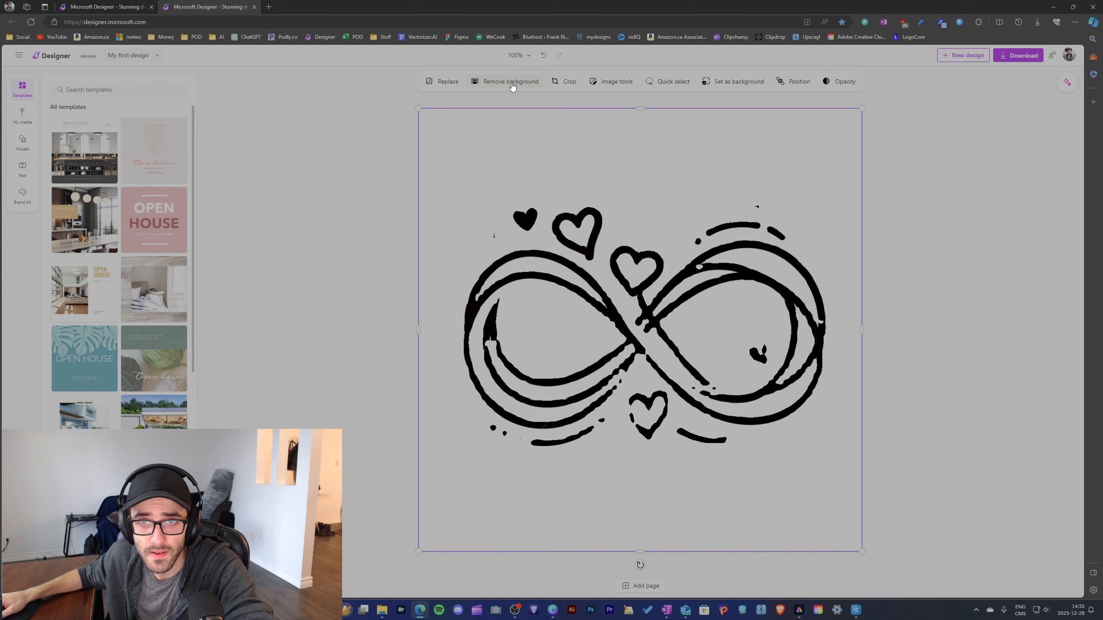
{"action": "key", "text": "ctrl+z"}
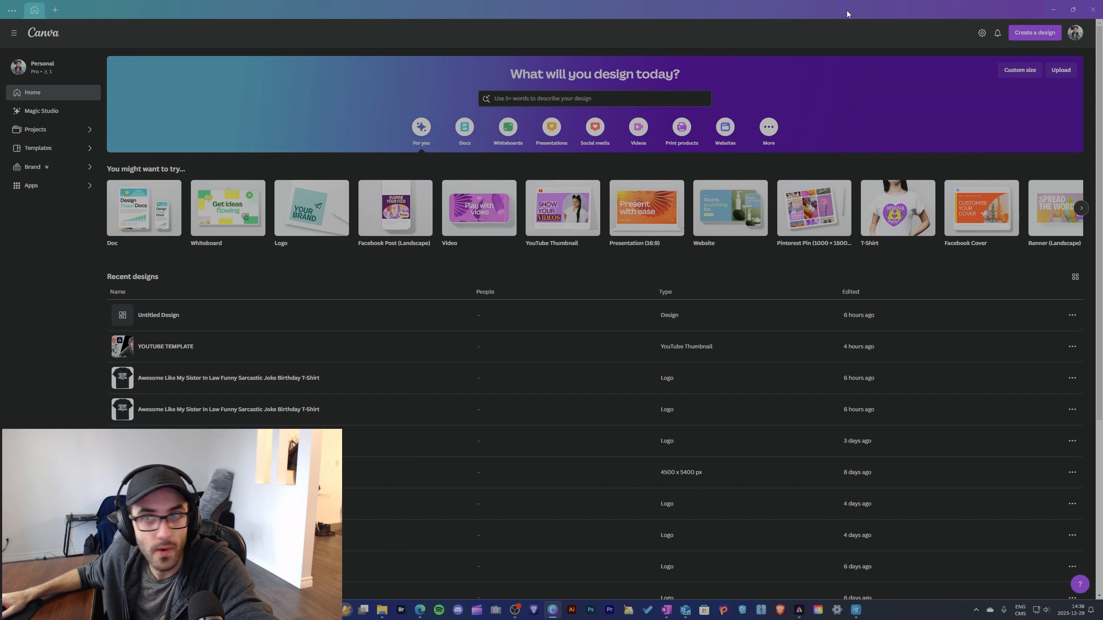
Switch to Canva, create a new Logo design and place image1-simple from the Downloads folder on the page
{"action": "left_click", "coordinate": [1034, 33]}
{"action": "left_click", "coordinate": [957, 116]}
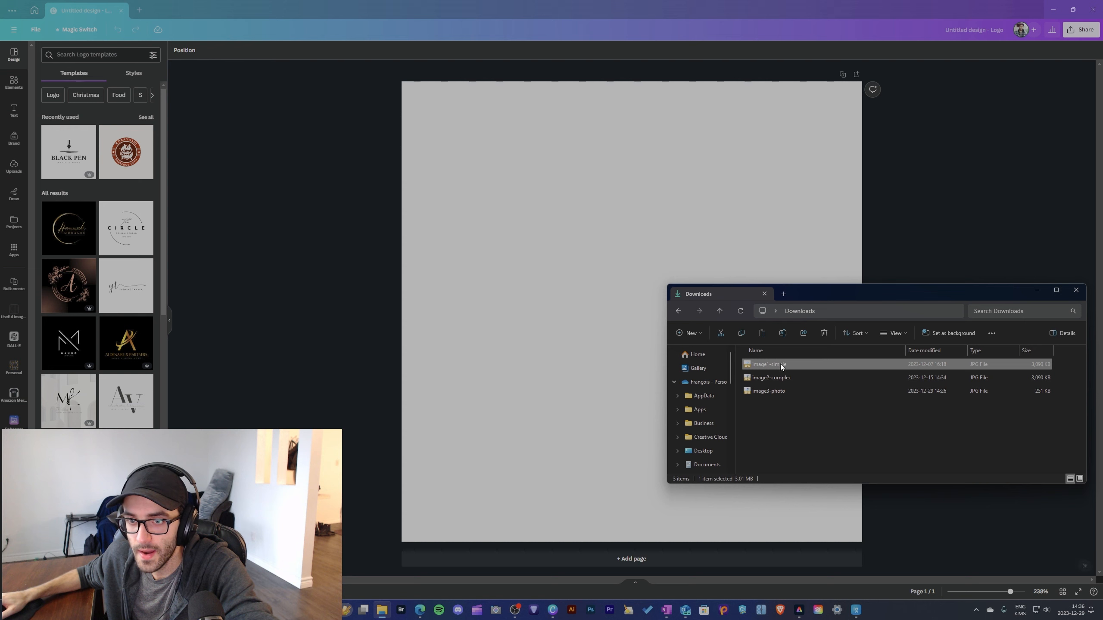
{"action": "left_click_drag", "start_coordinate": [780, 363], "coordinate": [580, 233]}
Try the infinity image as the page background and detach it from the background again
{"action": "right_click", "coordinate": [617, 267]}
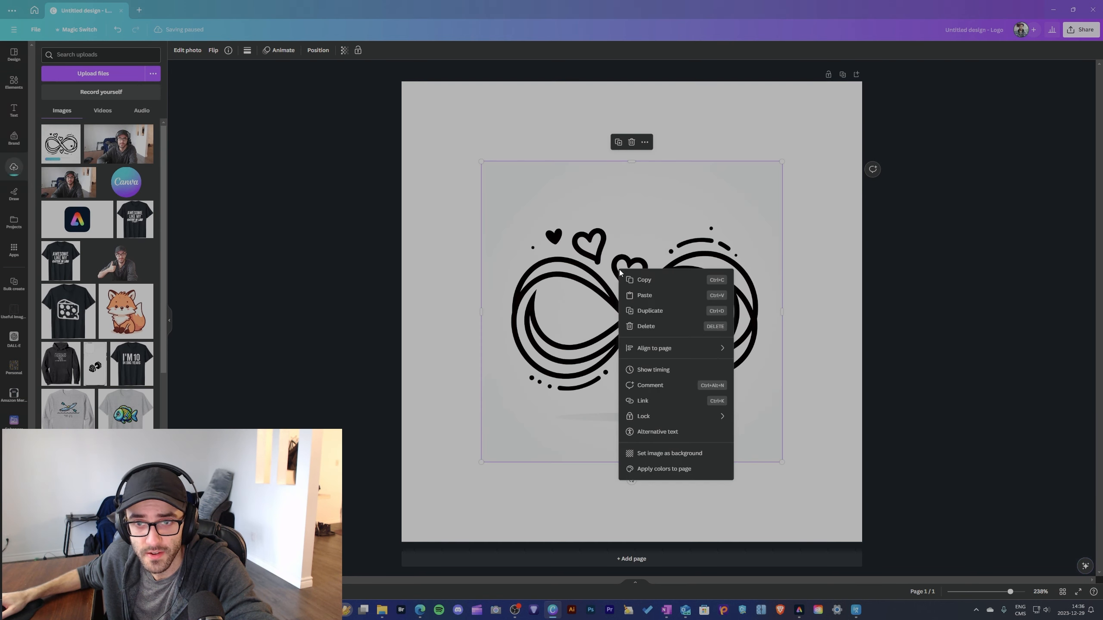
{"action": "left_click", "coordinate": [668, 454]}
{"action": "left_click", "coordinate": [607, 193]}
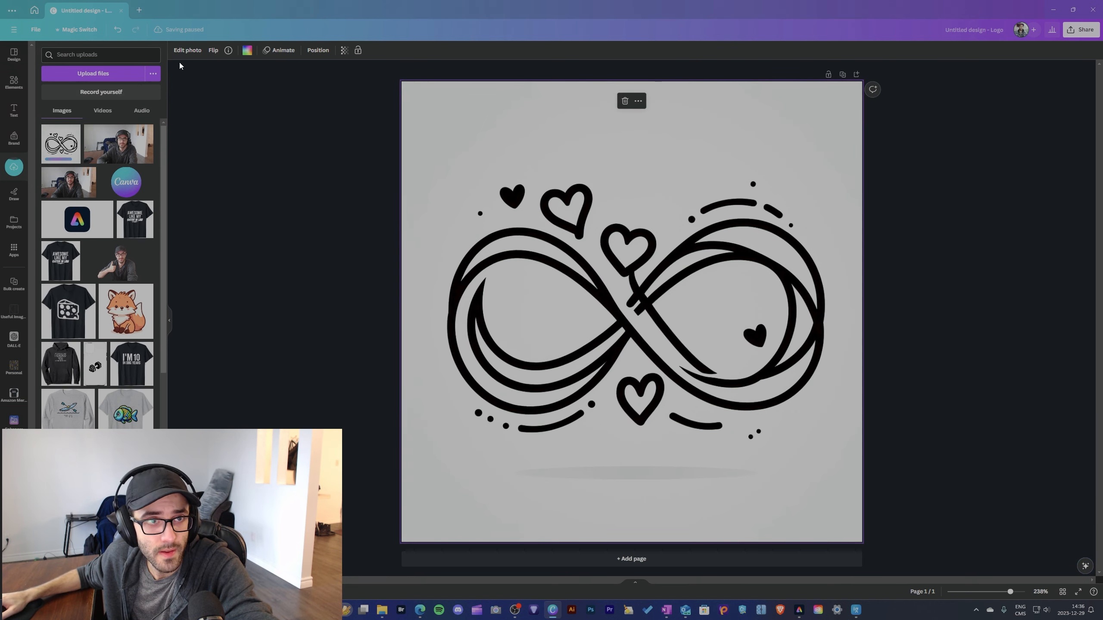
{"action": "left_click", "coordinate": [182, 55]}
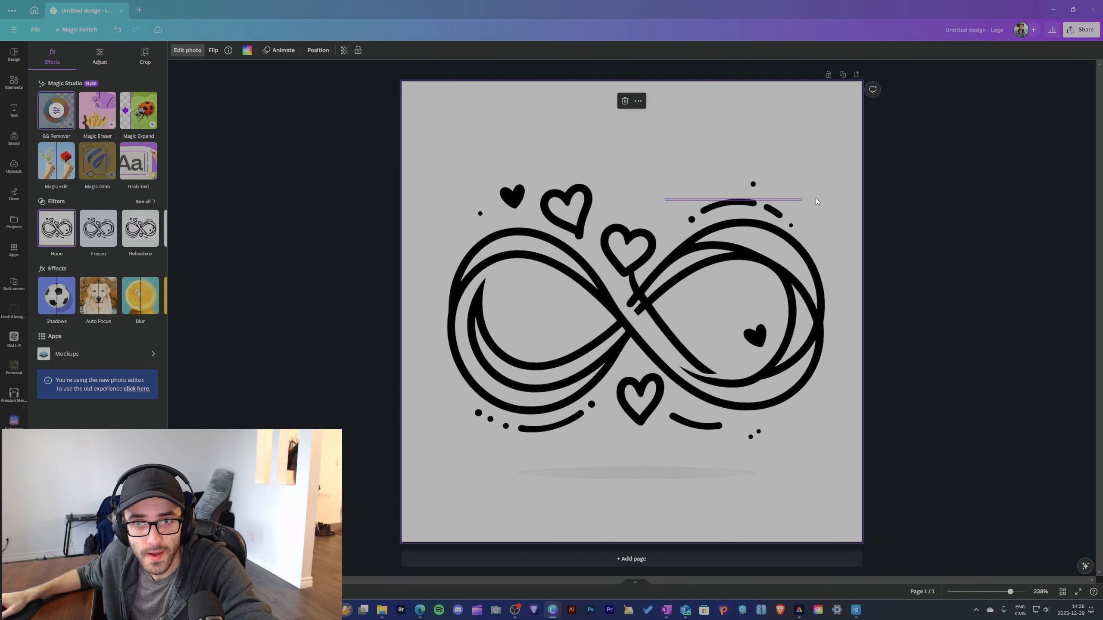
{"action": "right_click", "coordinate": [677, 150]}
{"action": "left_click", "coordinate": [732, 253]}
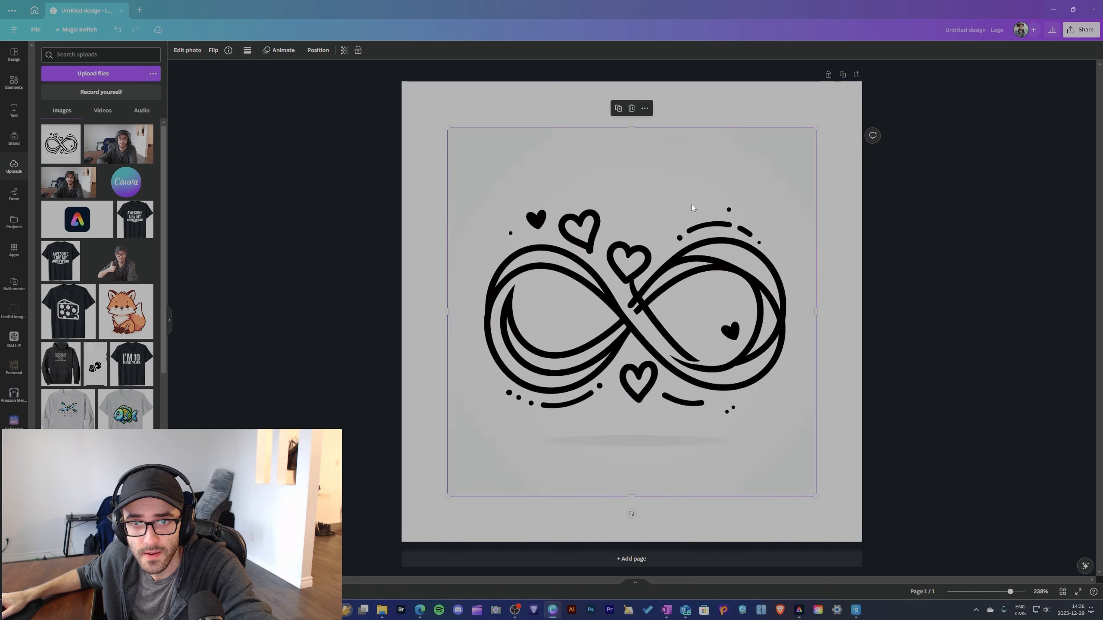
Set the page background to the green brand color and remove the infinity image's background with BG Remover
{"action": "left_click", "coordinate": [415, 110]}
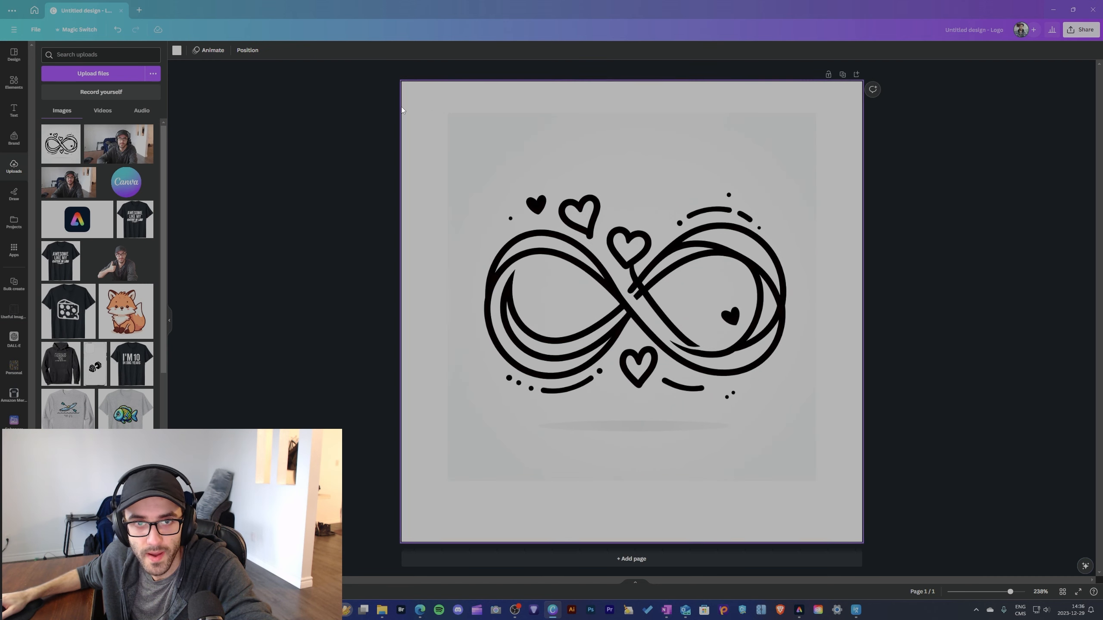
{"action": "left_click", "coordinate": [175, 51]}
{"action": "left_click", "coordinate": [68, 158]}
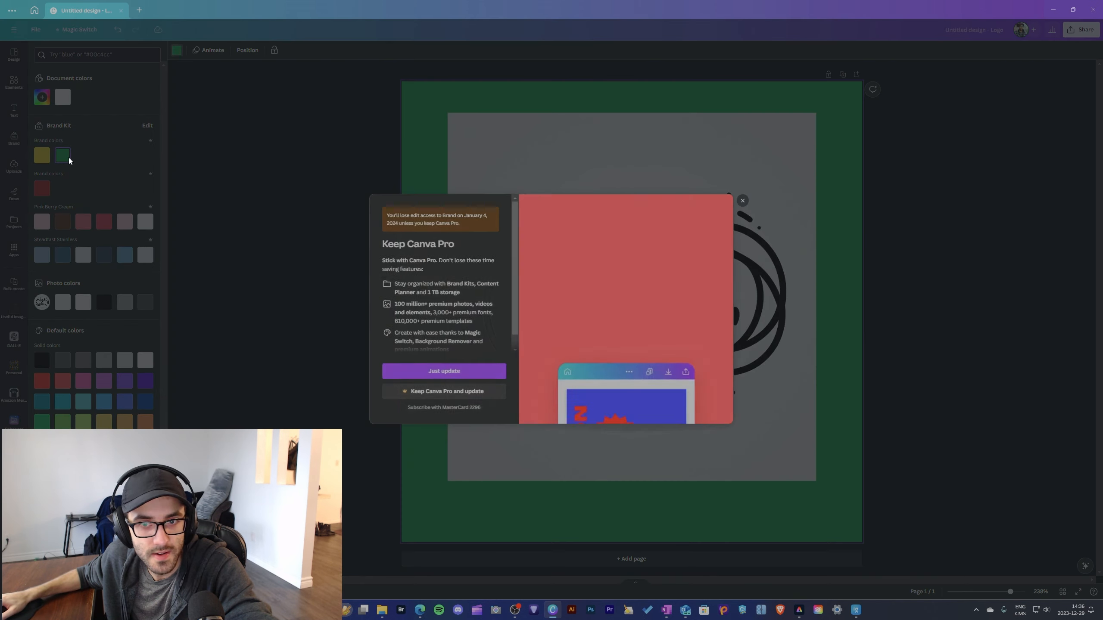
{"action": "left_click", "coordinate": [734, 199]}
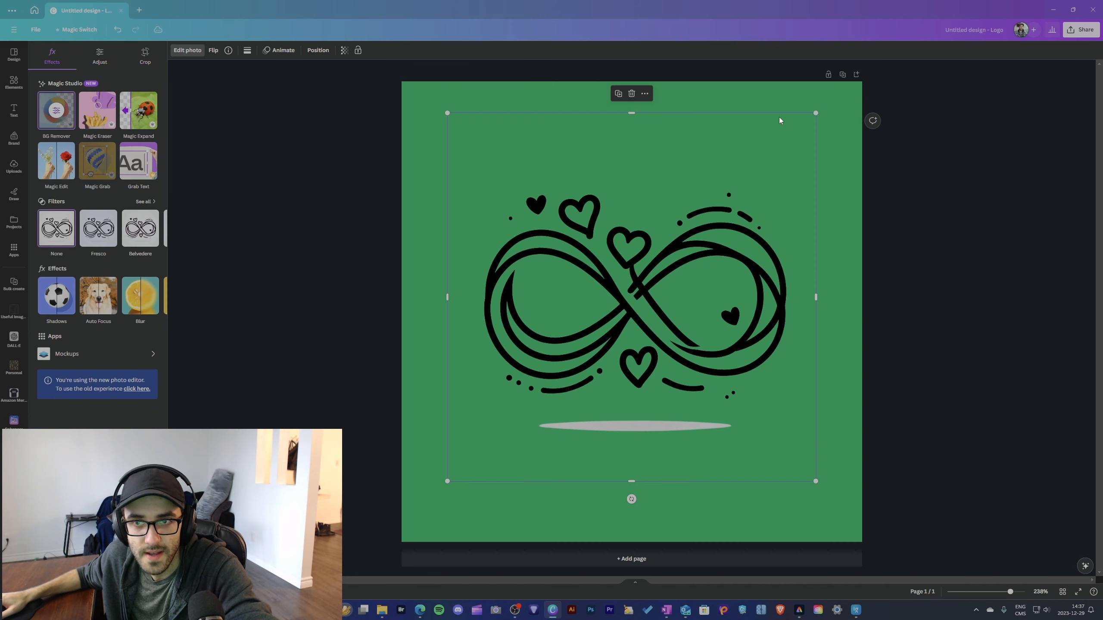
Enlarge the infinity cut-out at opposite corners so that it nearly fills the green page
{"action": "left_click_drag", "start_coordinate": [815, 113], "coordinate": [850, 78]}
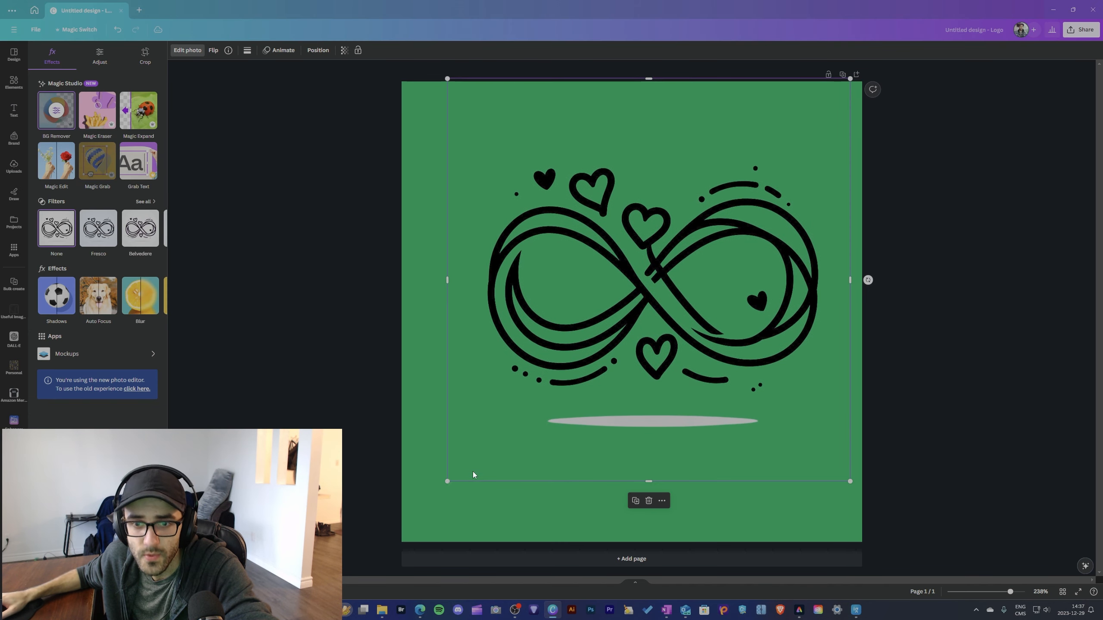
{"action": "left_click_drag", "start_coordinate": [447, 481], "coordinate": [437, 491]}
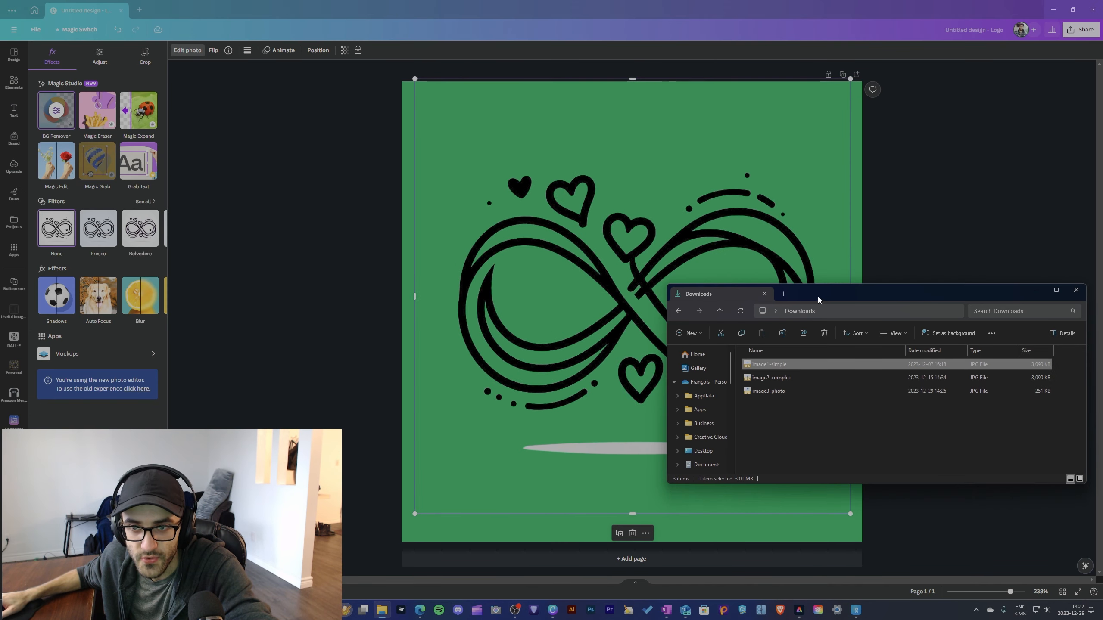
View the original image1-simple file to check the area beneath the infinity symbol against the cut-out
{"action": "left_click_drag", "start_coordinate": [819, 300], "coordinate": [785, 301]}
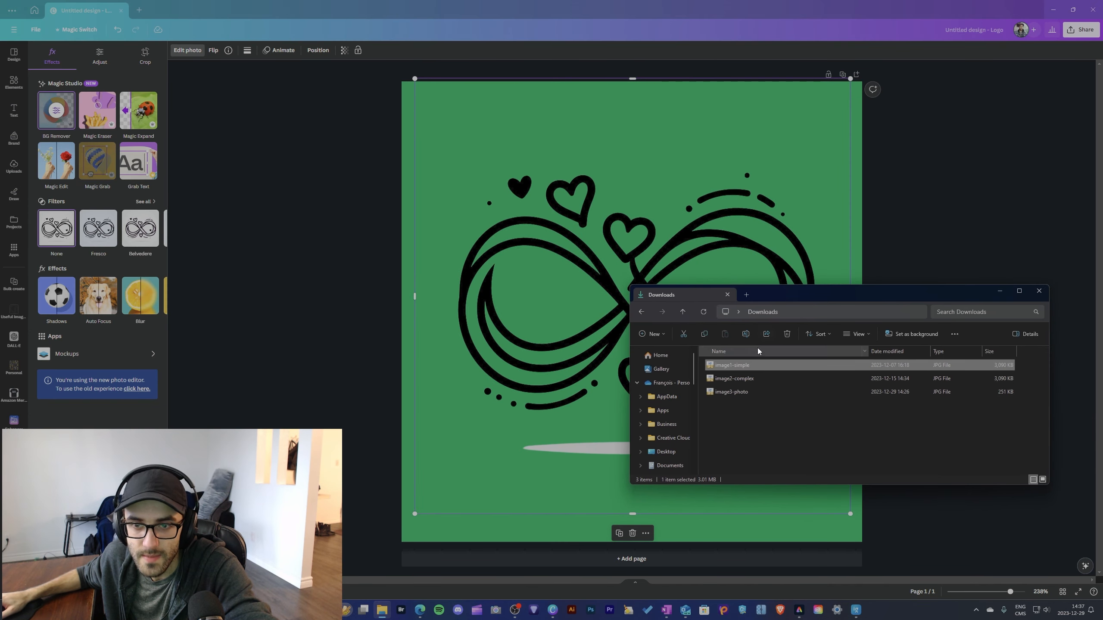
{"action": "double_click", "coordinate": [738, 365]}
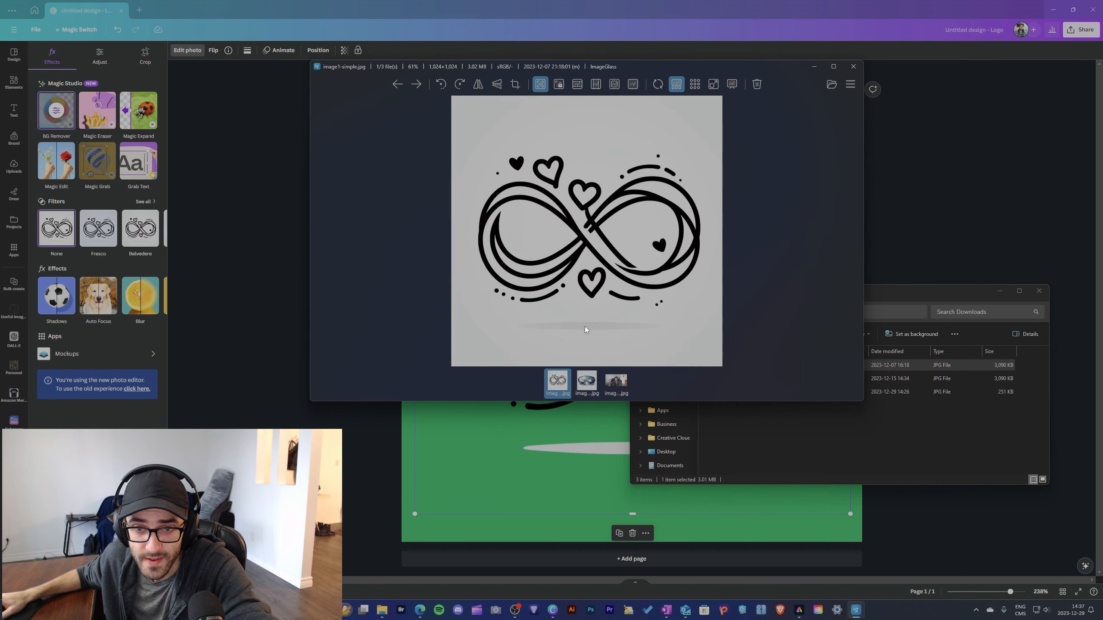
{"action": "left_click", "coordinate": [814, 65]}
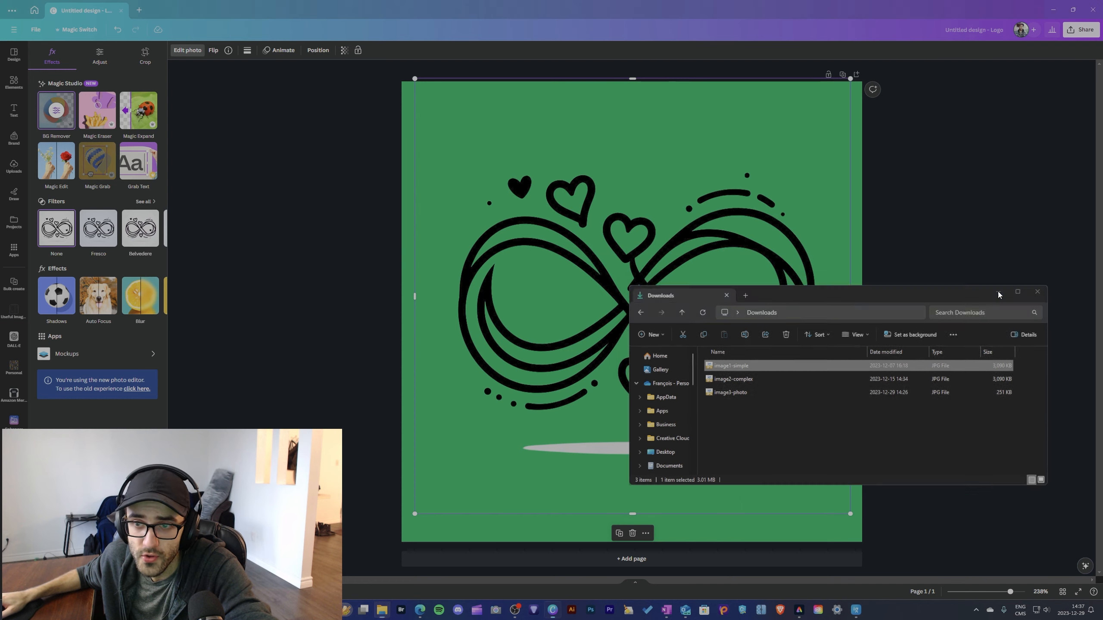
{"action": "left_click", "coordinate": [1000, 291]}
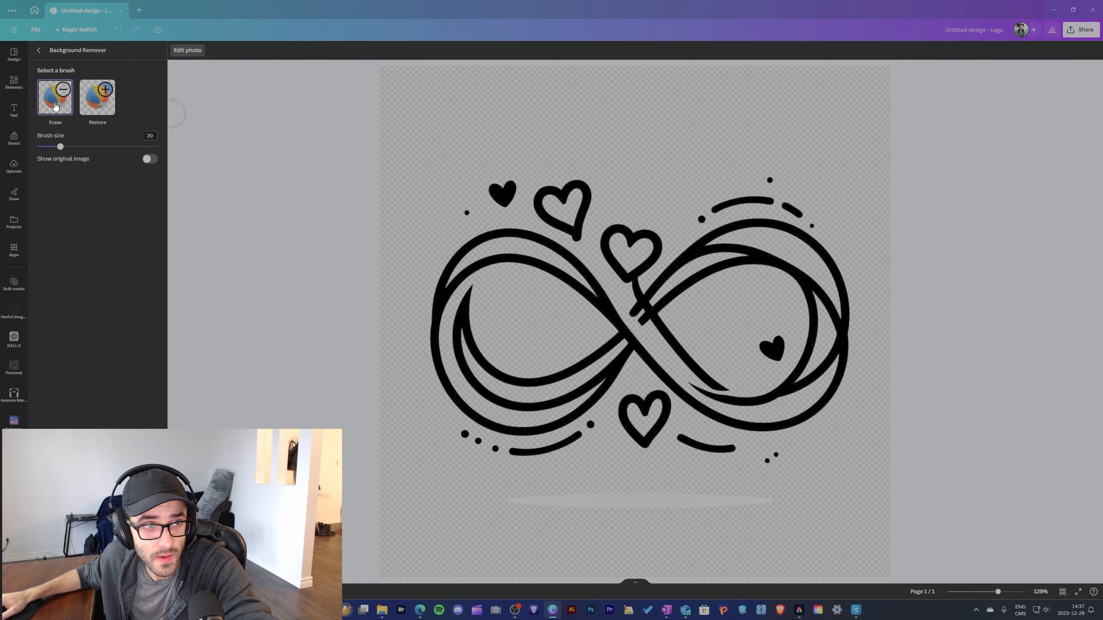
Erase the leftover shadow beneath the infinity symbol with the size 20 Erase brush and enlarge the cut-out to the page's left edge
{"action": "left_click_drag", "start_coordinate": [508, 499], "coordinate": [562, 502]}
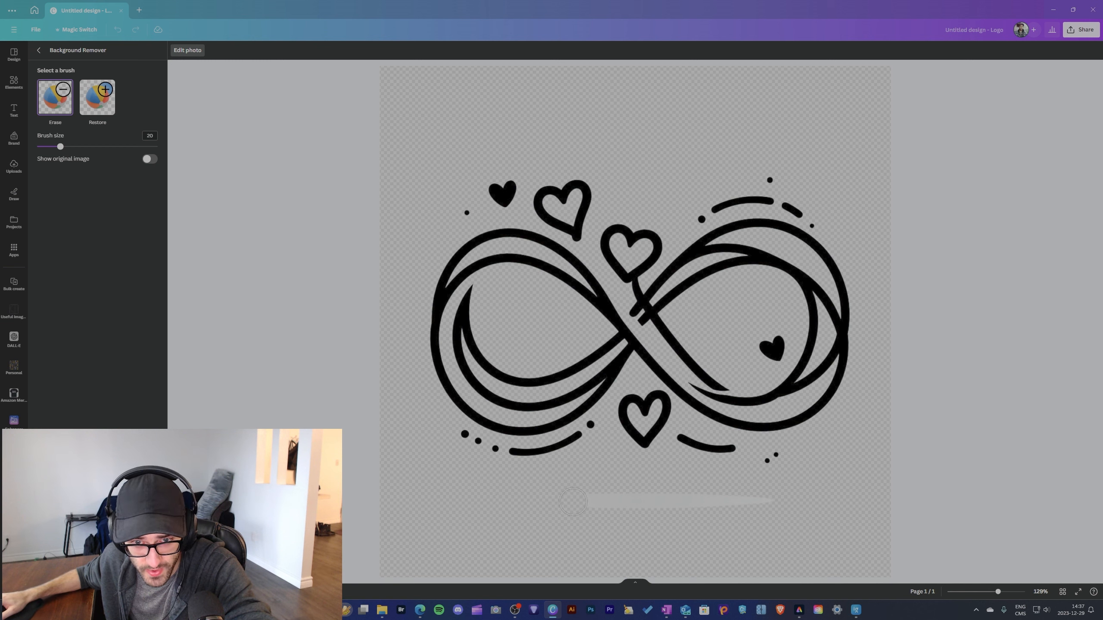
{"action": "left_click_drag", "start_coordinate": [686, 501], "coordinate": [792, 499]}
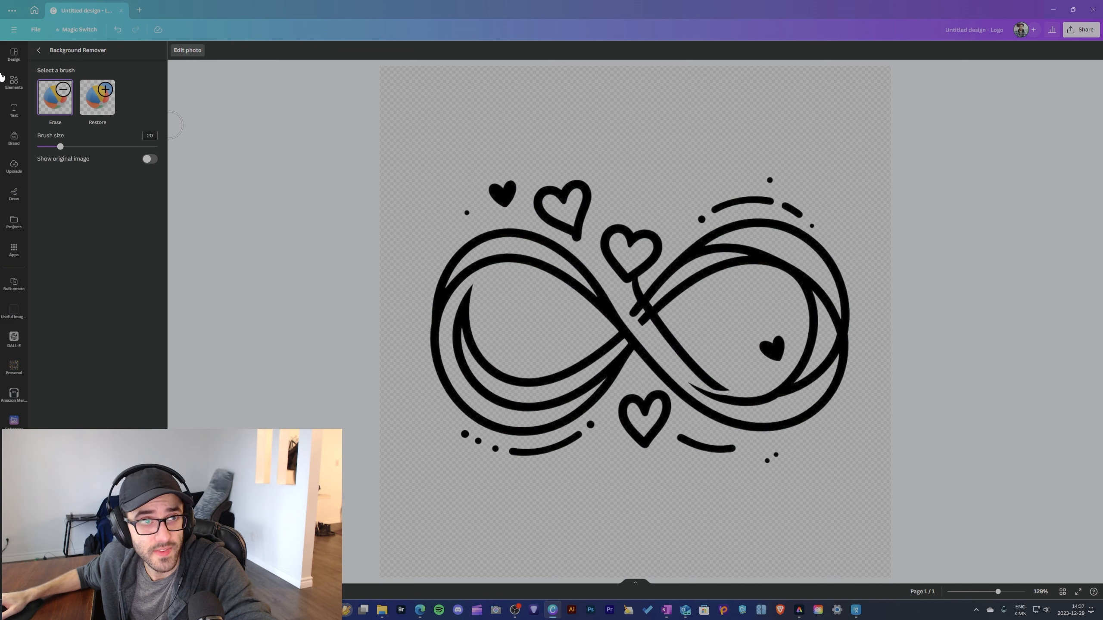
{"action": "left_click", "coordinate": [39, 50]}
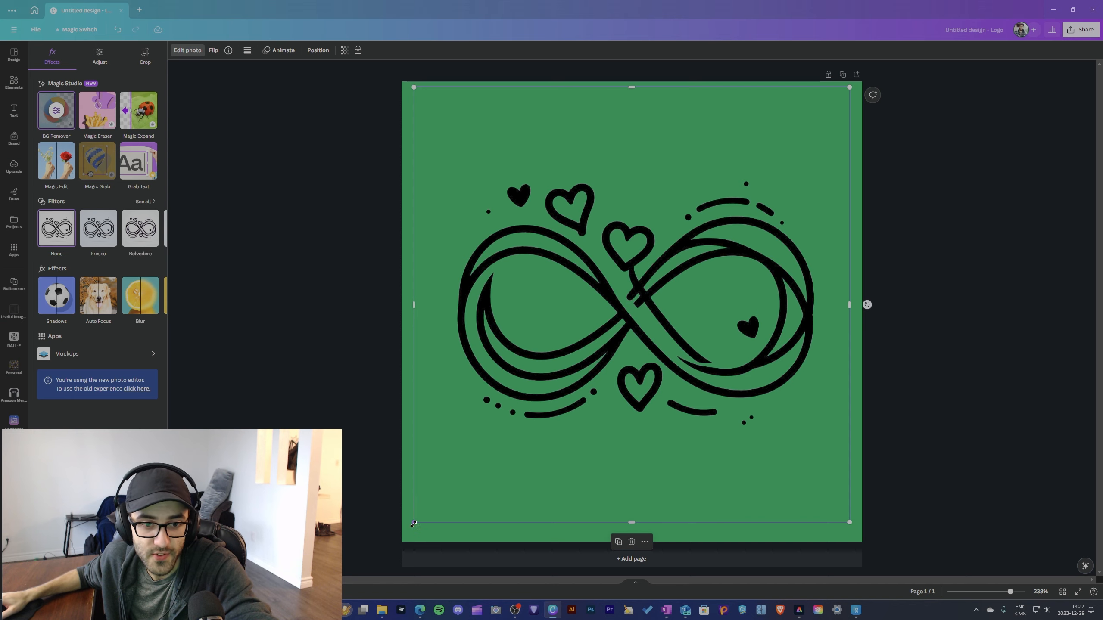
{"action": "left_click_drag", "start_coordinate": [414, 522], "coordinate": [401, 535]}
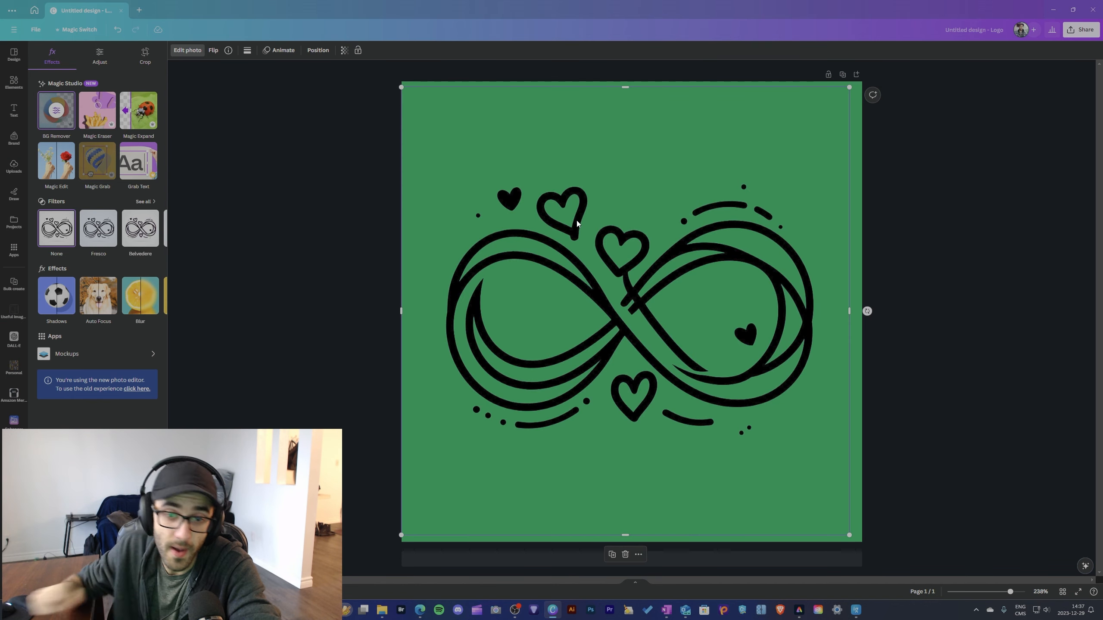
Switch to Adobe Express and start the Remove background quick action
{"action": "left_click", "coordinate": [799, 610]}
{"action": "double_click", "coordinate": [496, 199]}
{"action": "scroll", "coordinate": [219, 289], "scroll_direction": "down", "scroll_amount": 5}
{"action": "scroll", "coordinate": [109, 303], "scroll_direction": "up", "scroll_amount": 2}
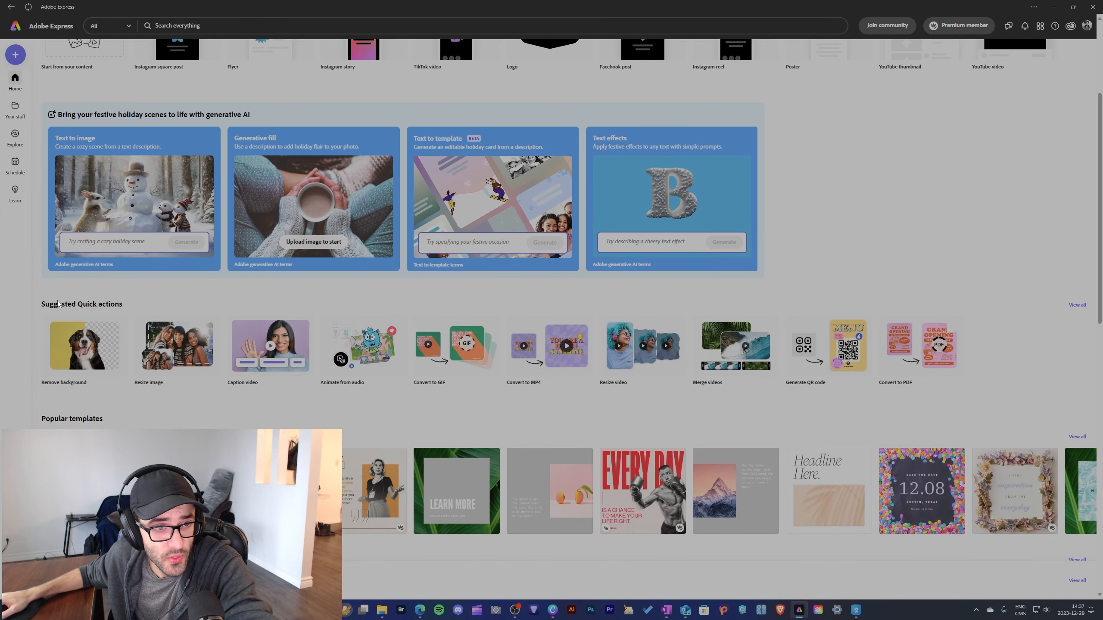
{"action": "scroll", "coordinate": [58, 303], "scroll_direction": "down", "scroll_amount": 2}
{"action": "left_click", "coordinate": [83, 265]}
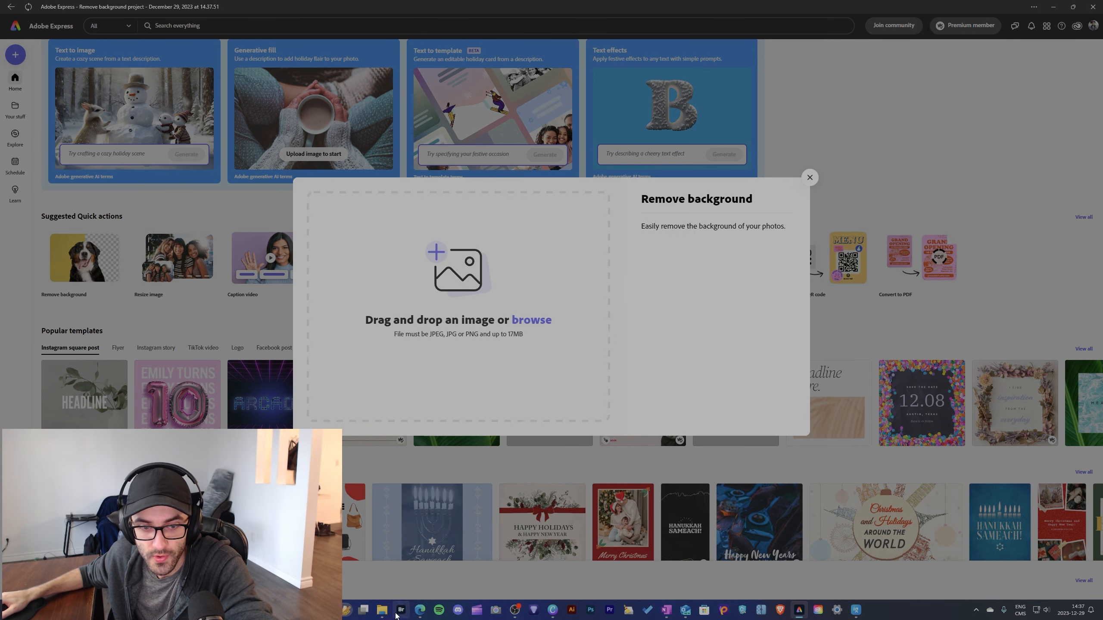
Load the image1-simple file from Downloads into the Remove background quick action and open the cut-out in the editor
{"action": "left_click", "coordinate": [382, 610]}
{"action": "left_click_drag", "start_coordinate": [742, 371], "coordinate": [440, 296]}
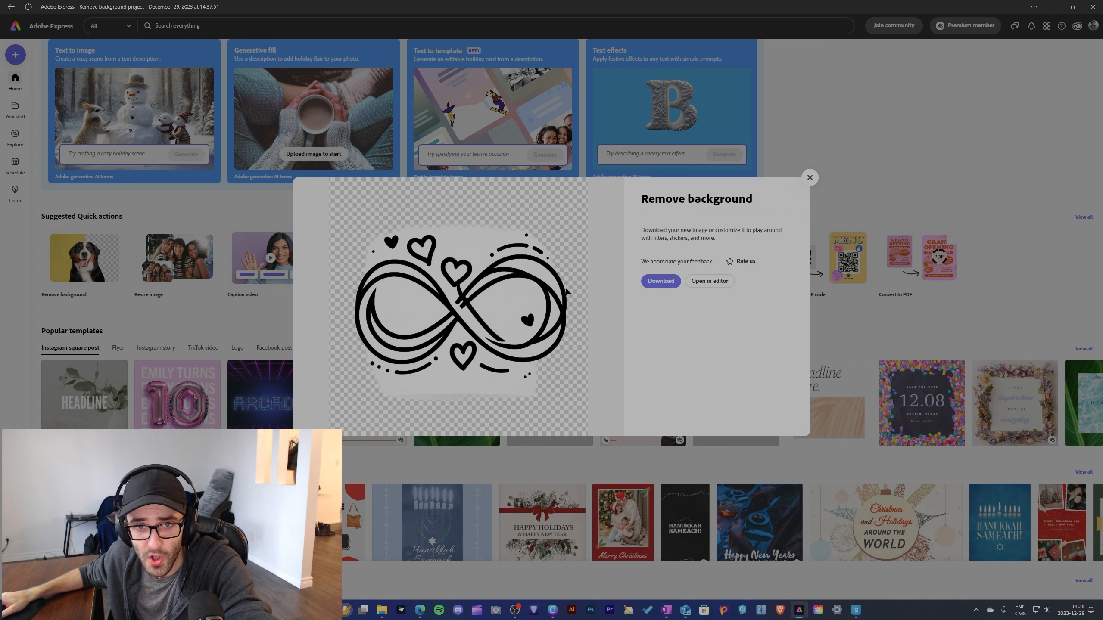
{"action": "left_click", "coordinate": [709, 280]}
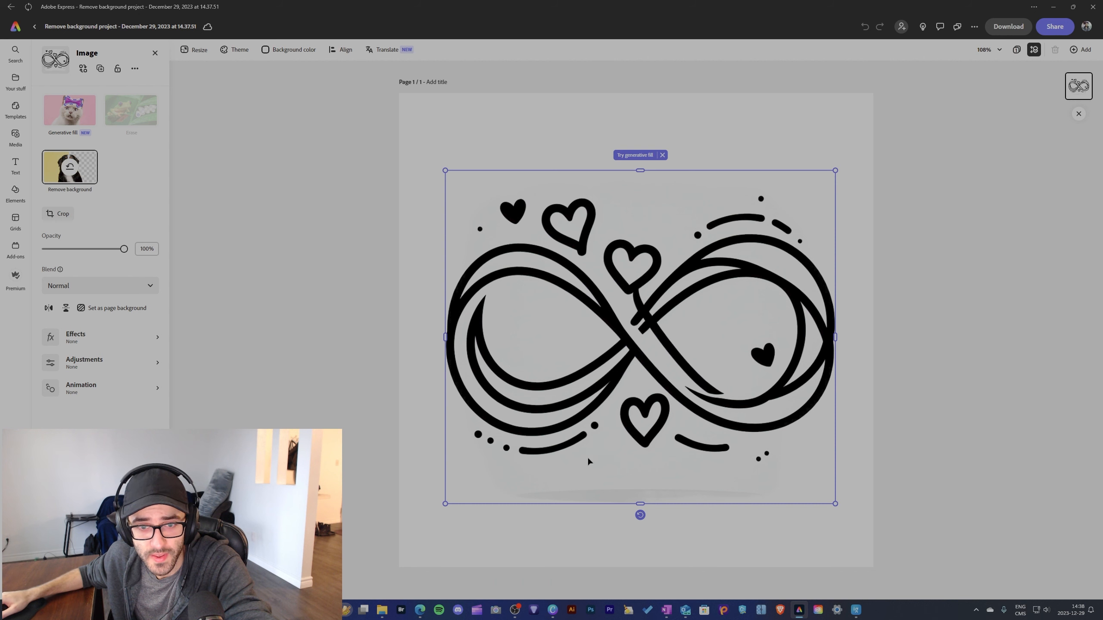
Set the page's background color to the recommended light blue-green swatch
{"action": "left_click", "coordinate": [461, 146]}
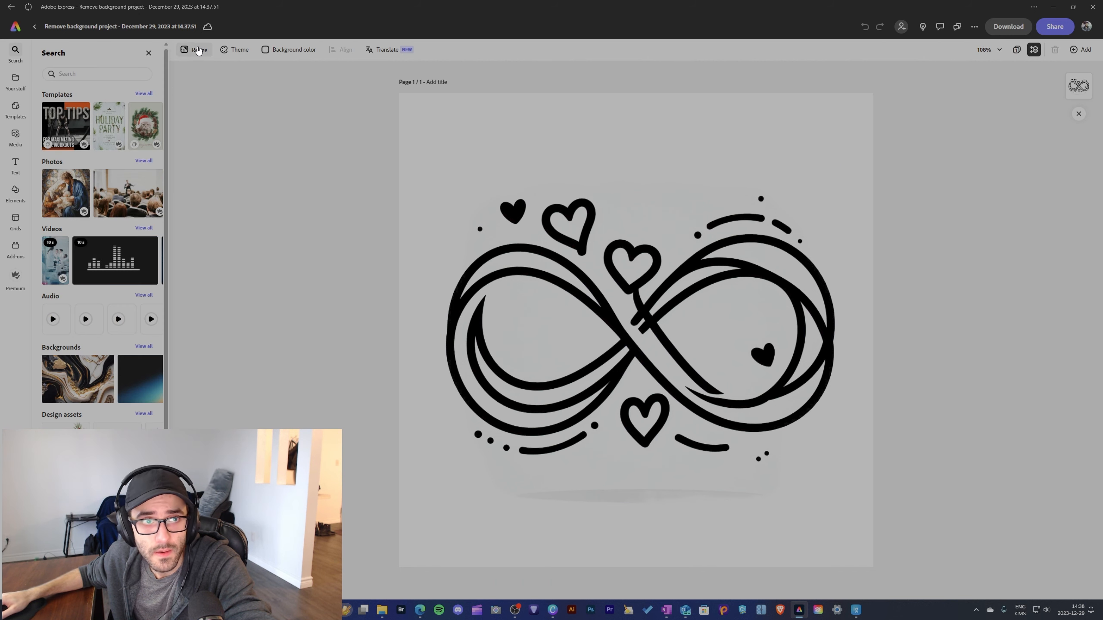
{"action": "left_click", "coordinate": [291, 54]}
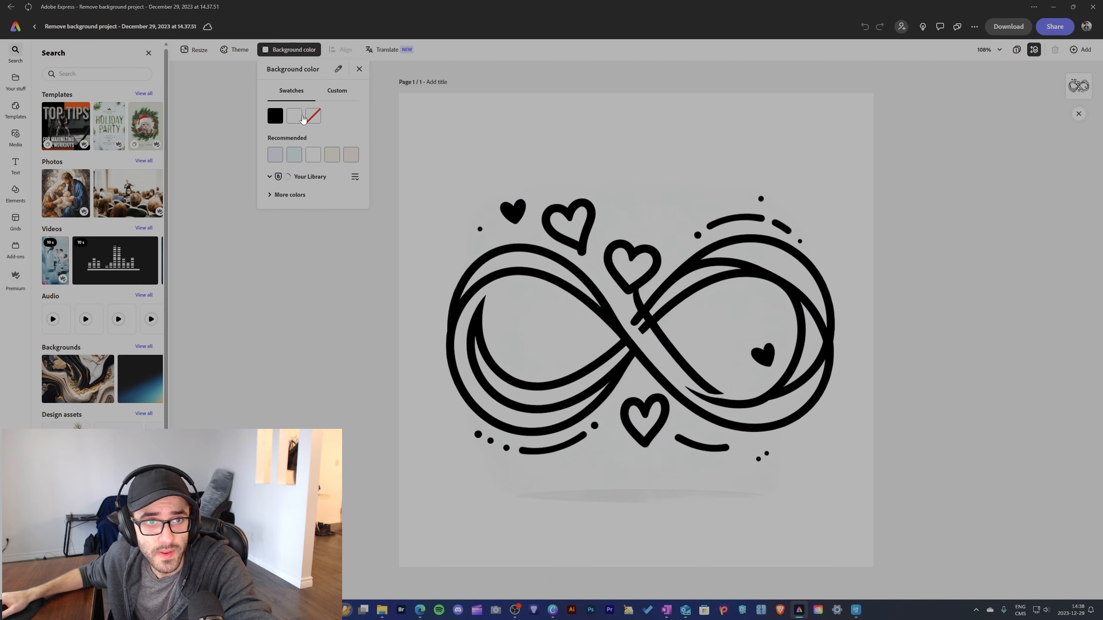
{"action": "left_click", "coordinate": [294, 156]}
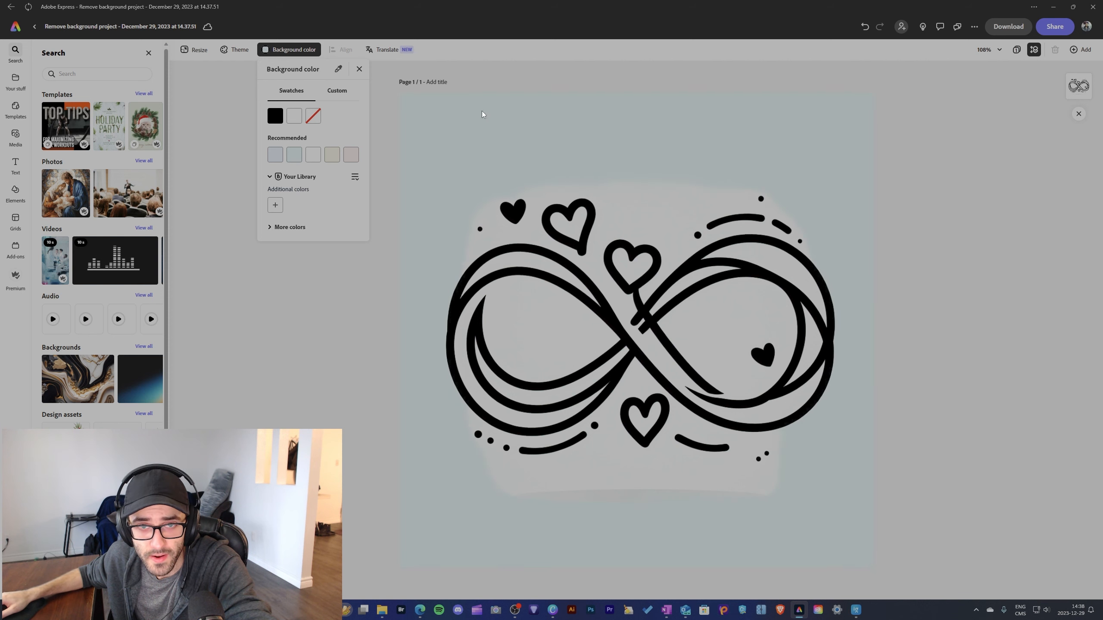
Erase the leftover white inside the infinity symbol's left loop using the Quick selection Erase brush at size 40
{"action": "left_click", "coordinate": [622, 228]}
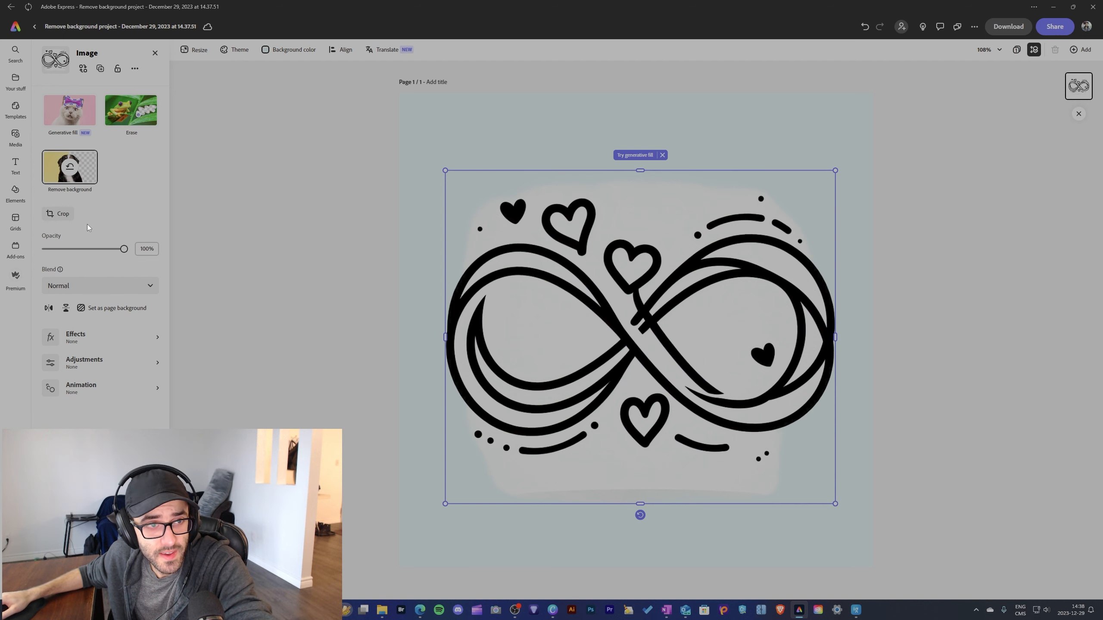
{"action": "scroll", "coordinate": [671, 273], "scroll_direction": "up", "scroll_amount": 5}
{"action": "scroll", "coordinate": [652, 291], "scroll_direction": "down", "scroll_amount": 3}
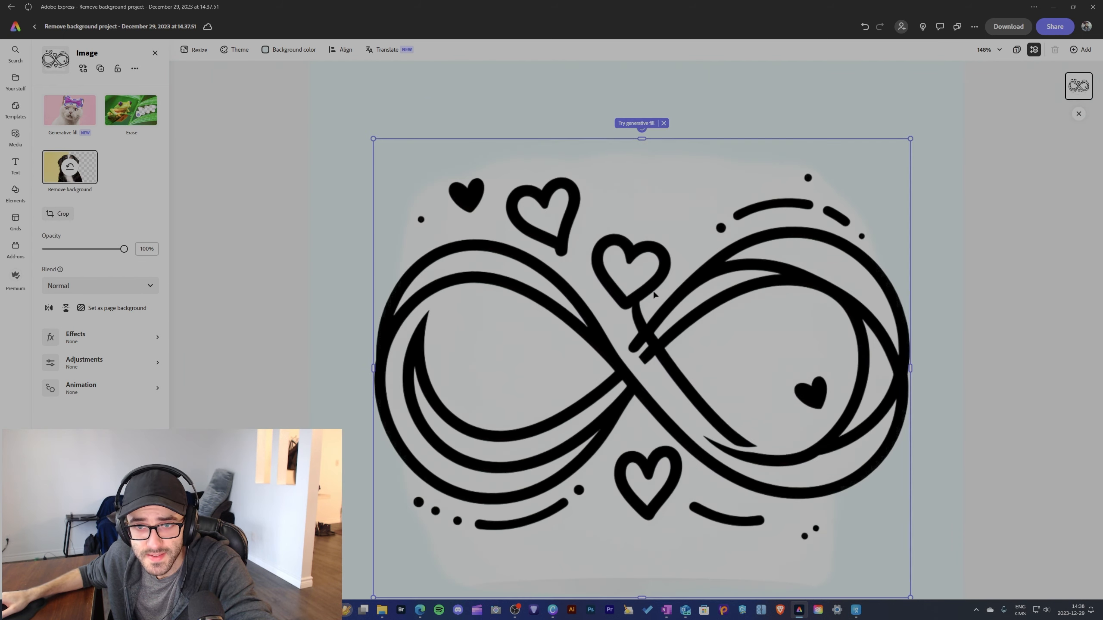
{"action": "scroll", "coordinate": [822, 499], "scroll_direction": "down", "scroll_amount": 3}
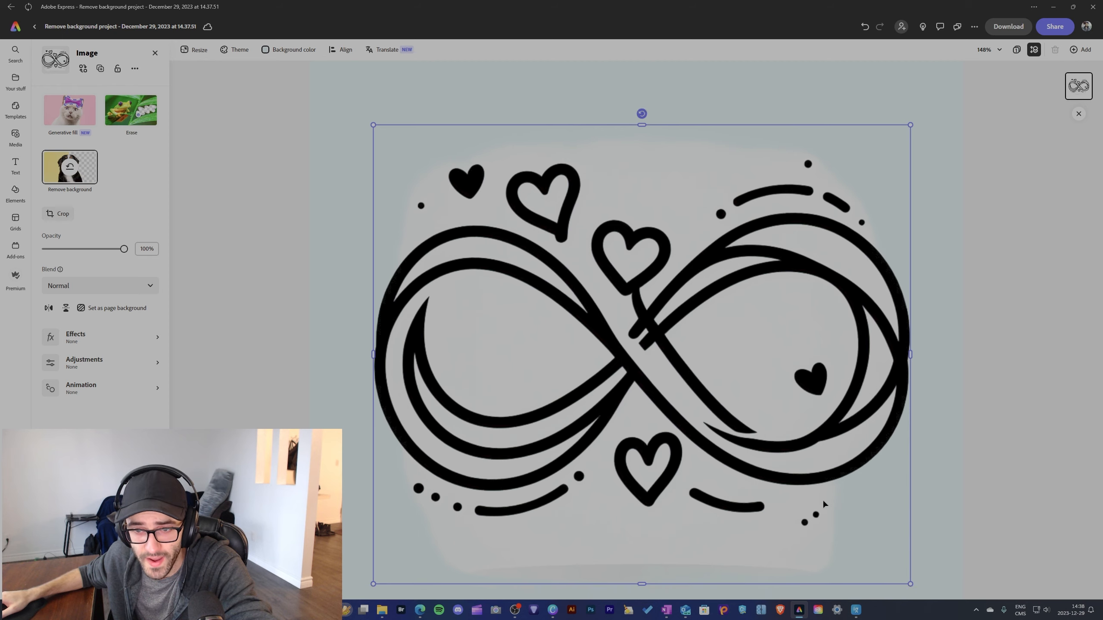
{"action": "left_click", "coordinate": [124, 119]}
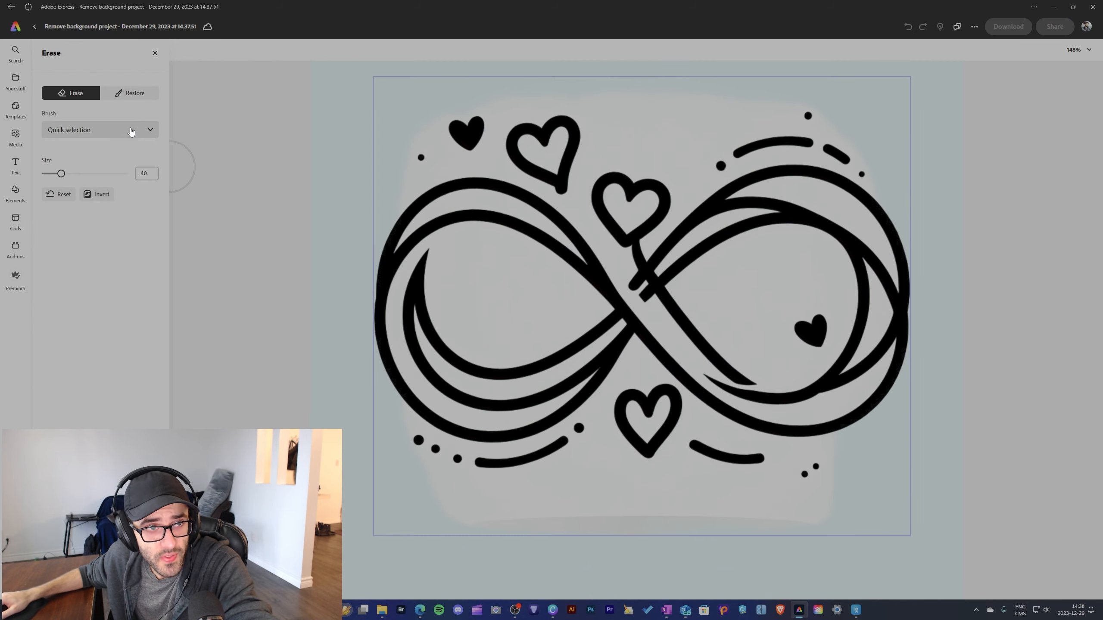
{"action": "left_click", "coordinate": [145, 132]}
{"action": "left_click", "coordinate": [116, 157]}
{"action": "left_click", "coordinate": [531, 283]}
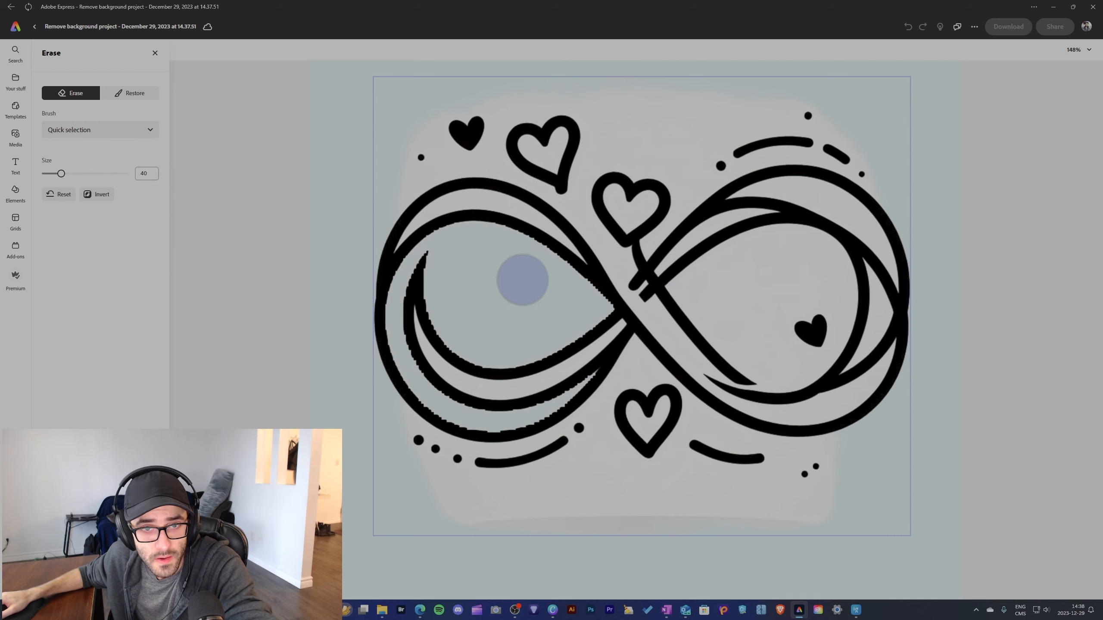
Try the size 40 Erase brush beneath the infinity symbol and inside its right loop, undoing each attempt
{"action": "left_click", "coordinate": [597, 491]}
{"action": "left_click_drag", "start_coordinate": [597, 491], "coordinate": [670, 508]}
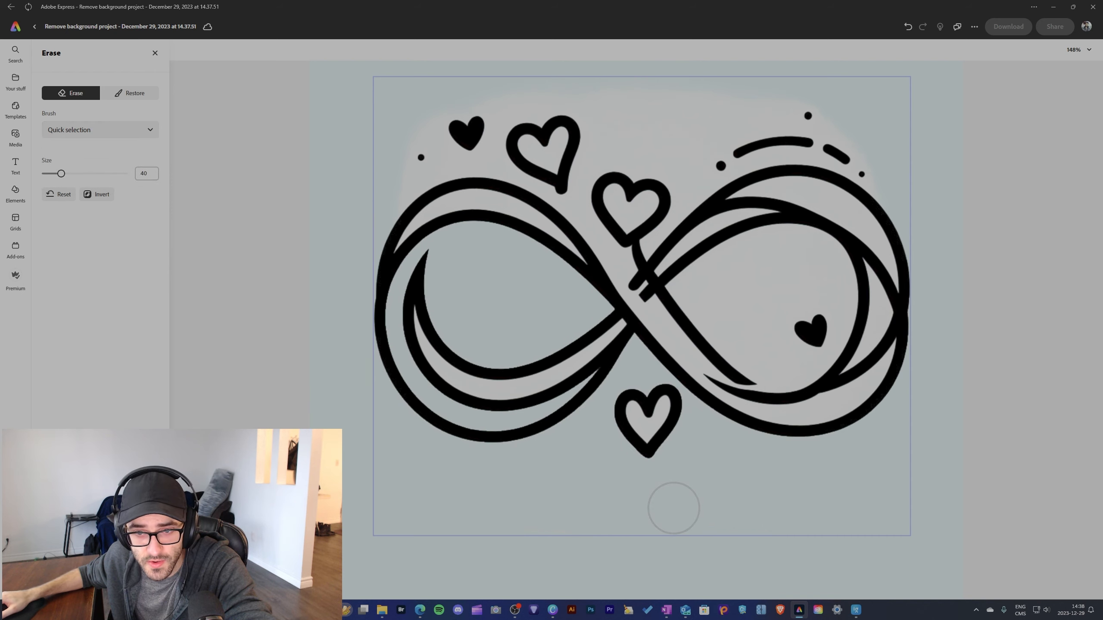
{"action": "key", "text": "ctrl+z"}
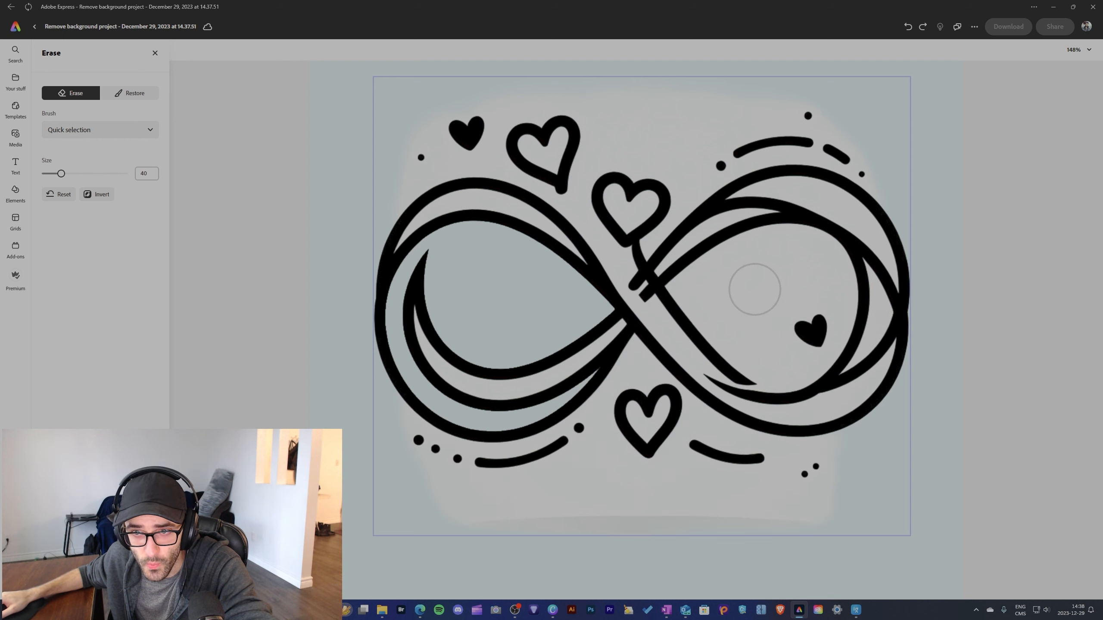
{"action": "left_click", "coordinate": [756, 289]}
{"action": "key", "text": "ctrl+z"}
Reduce the Erase brush size to 17 and erase the leftover white beneath the infinity symbol around the lower heart
{"action": "left_click_drag", "start_coordinate": [61, 173], "coordinate": [52, 173]}
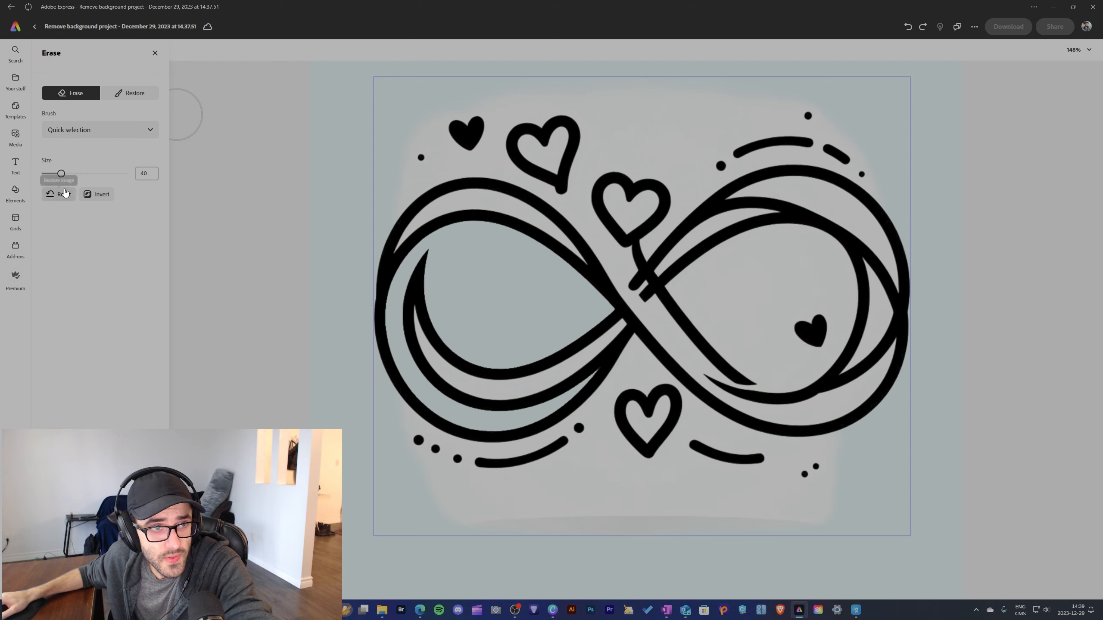
{"action": "left_click", "coordinate": [763, 297]}
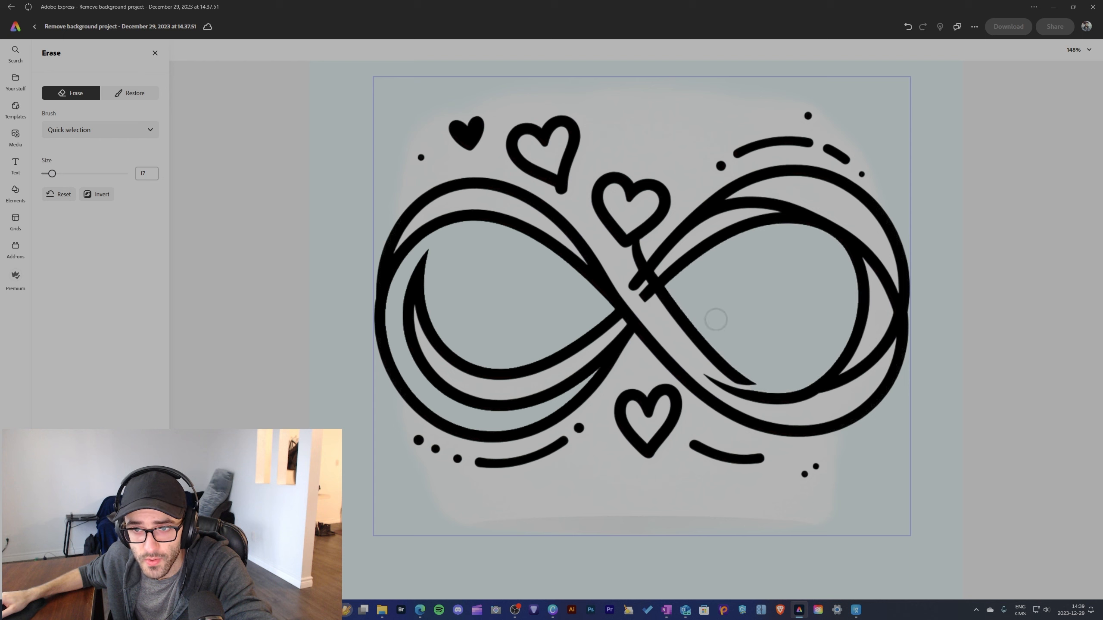
{"action": "key", "text": "ctrl+z"}
{"action": "left_click", "coordinate": [653, 493]}
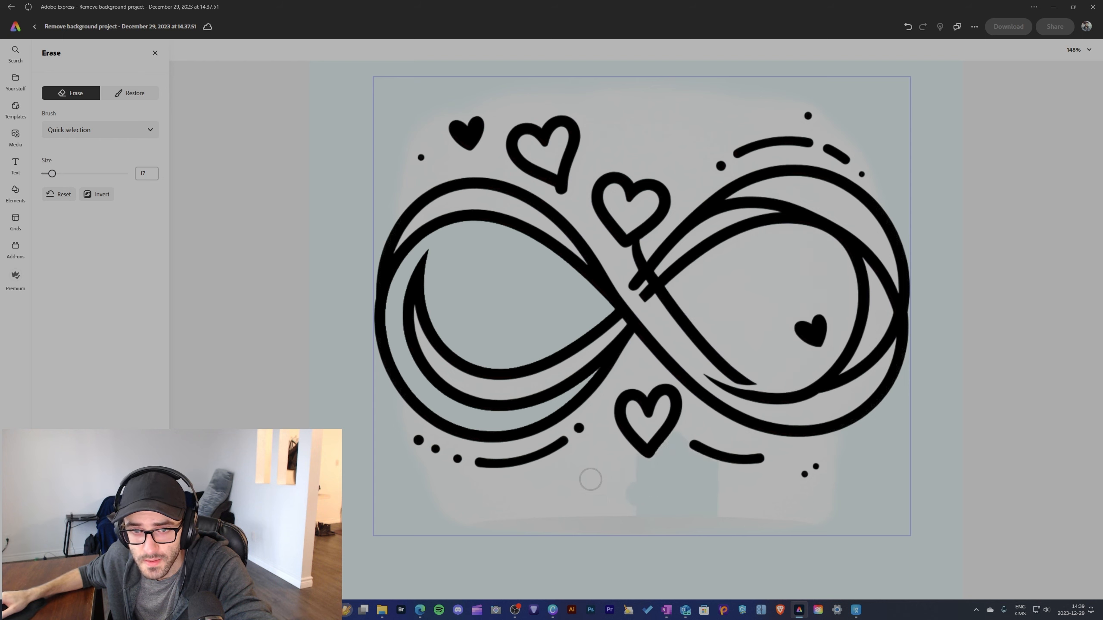
{"action": "left_click", "coordinate": [571, 482]}
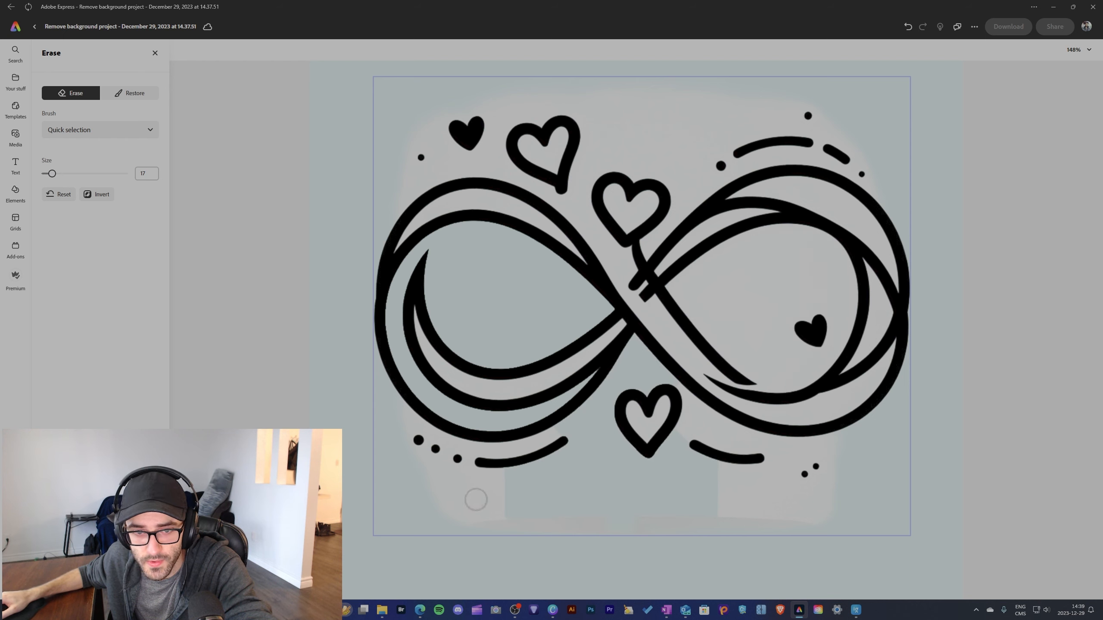
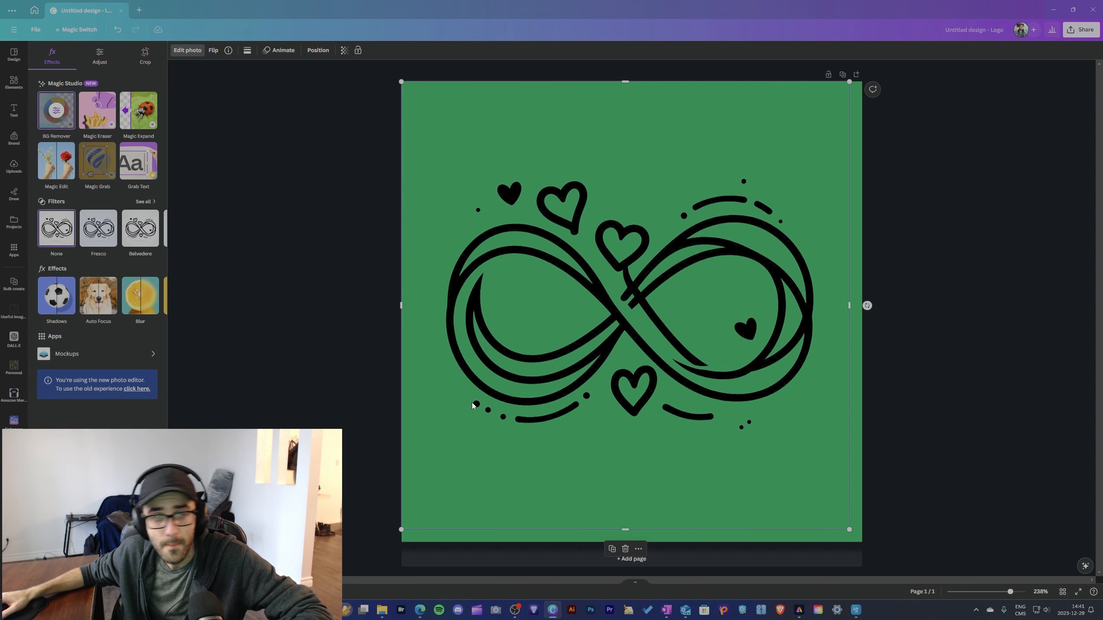
Open the BG Remover settings for the infinity cut-out in Canva
{"action": "left_click", "coordinate": [54, 115]}
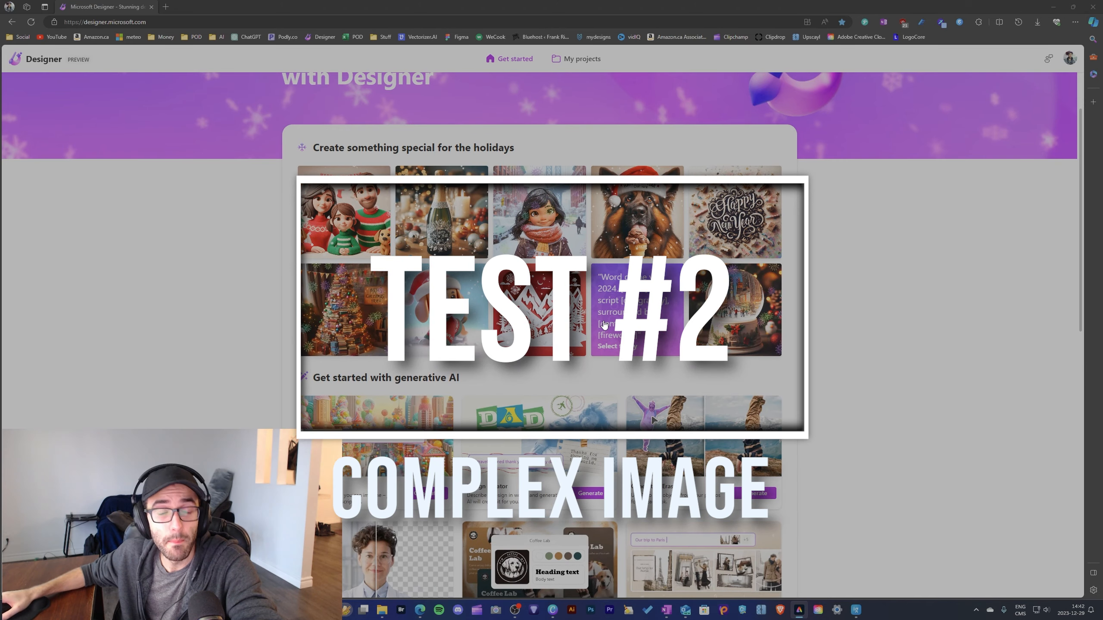
Switch to Microsoft Designer and upload image2-complex from Downloads to the Remove Background tool
{"action": "scroll", "coordinate": [483, 290], "scroll_direction": "down", "scroll_amount": 4}
{"action": "scroll", "coordinate": [483, 290], "scroll_direction": "down", "scroll_amount": 3}
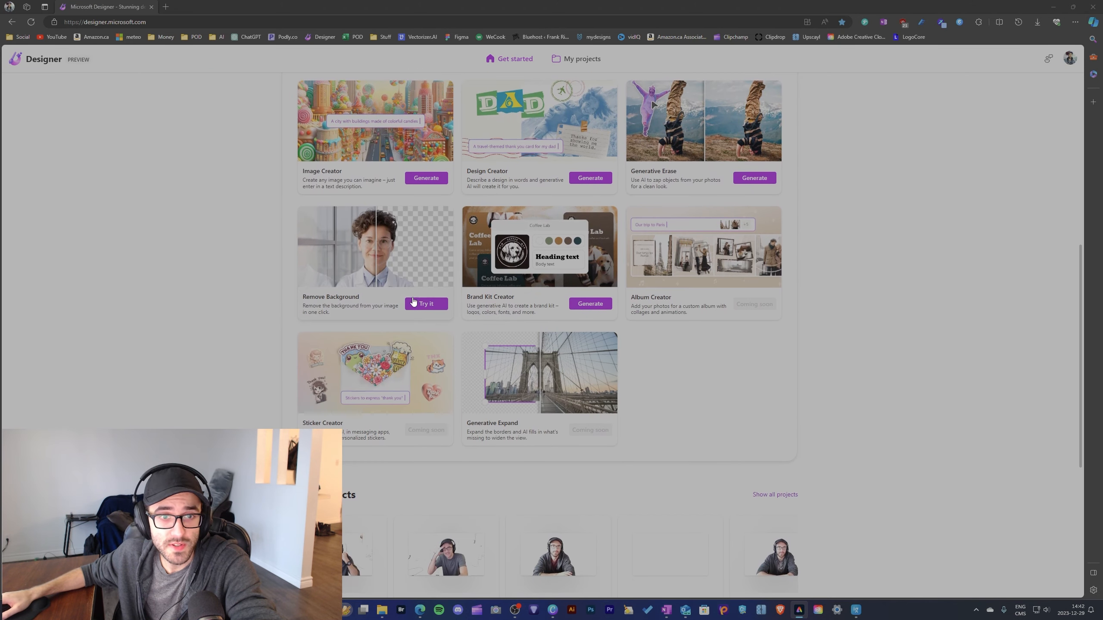
{"action": "scroll", "coordinate": [421, 272], "scroll_direction": "up", "scroll_amount": 3}
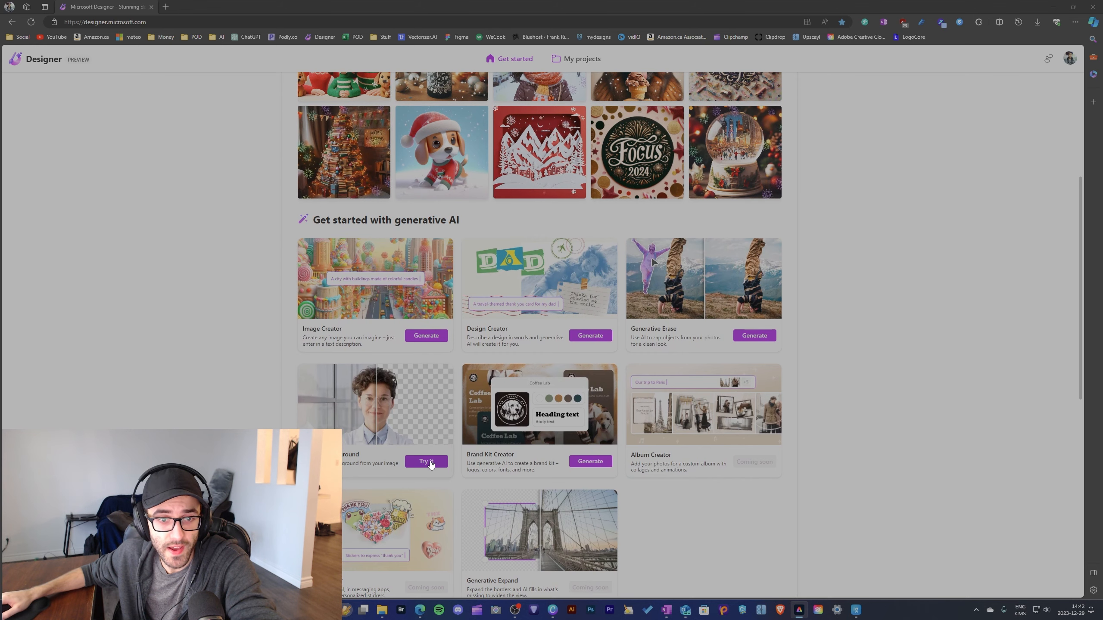
{"action": "left_click", "coordinate": [427, 461]}
{"action": "left_click", "coordinate": [382, 610]}
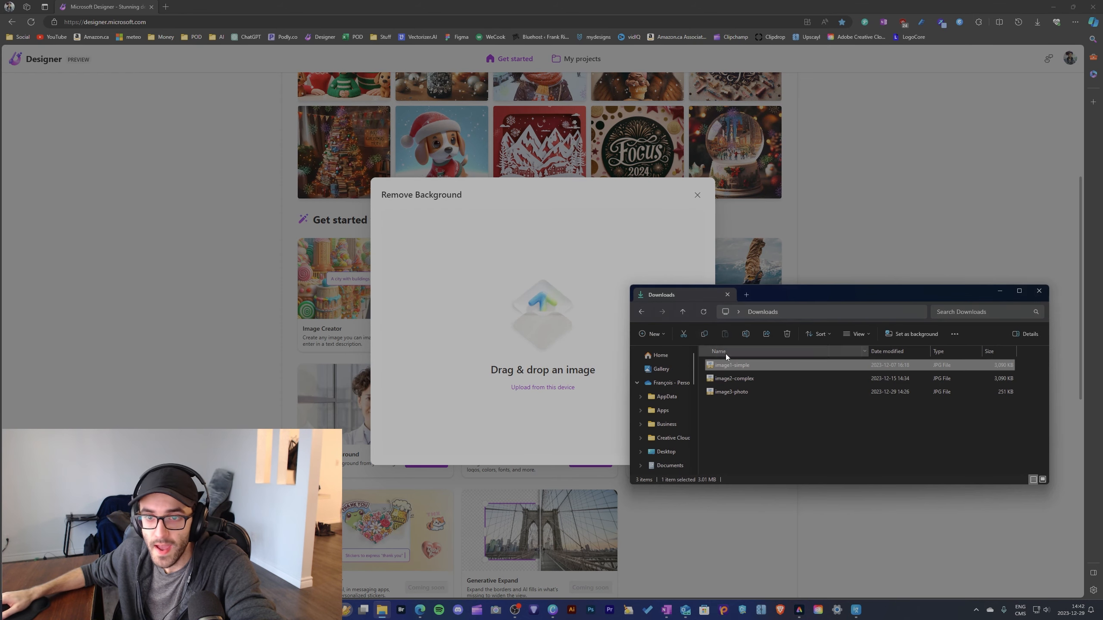
{"action": "left_click", "coordinate": [731, 381]}
{"action": "left_click_drag", "start_coordinate": [731, 381], "coordinate": [499, 307]}
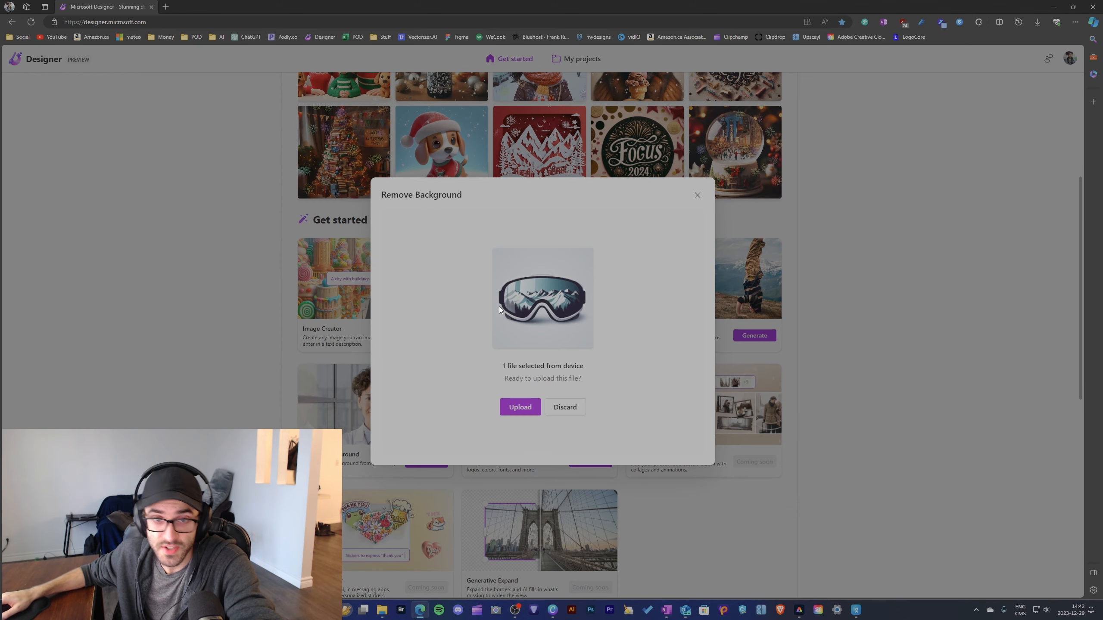
{"action": "left_click", "coordinate": [517, 409]}
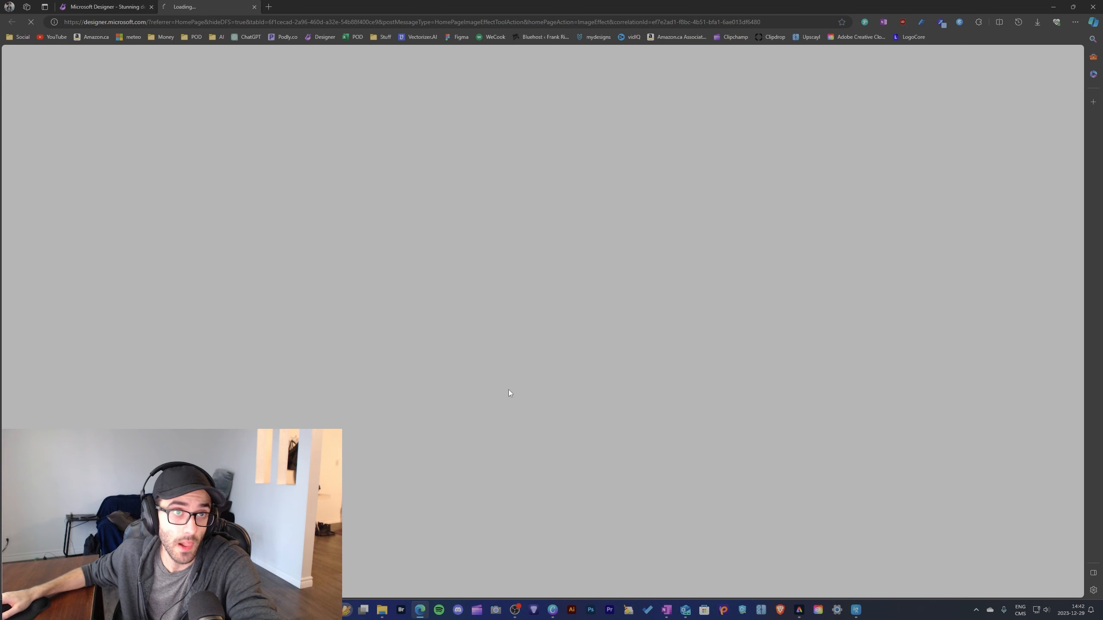
View the original image2-complex file beside the goggles cut-out to compare them
{"action": "key", "text": "alt+Tab"}
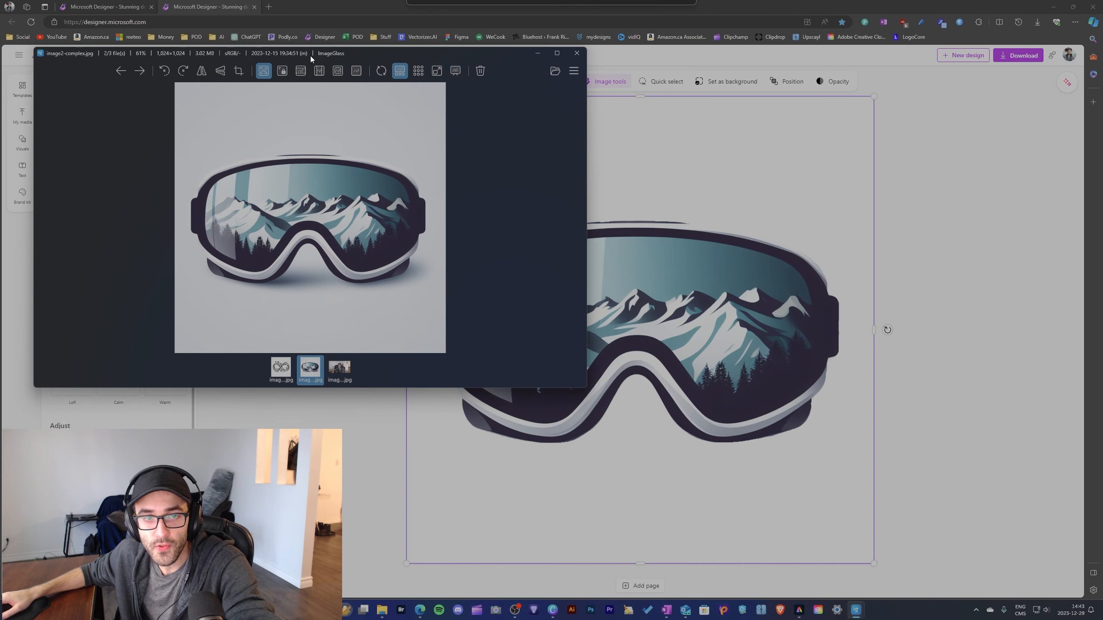
{"action": "left_click_drag", "start_coordinate": [310, 55], "coordinate": [292, 52]}
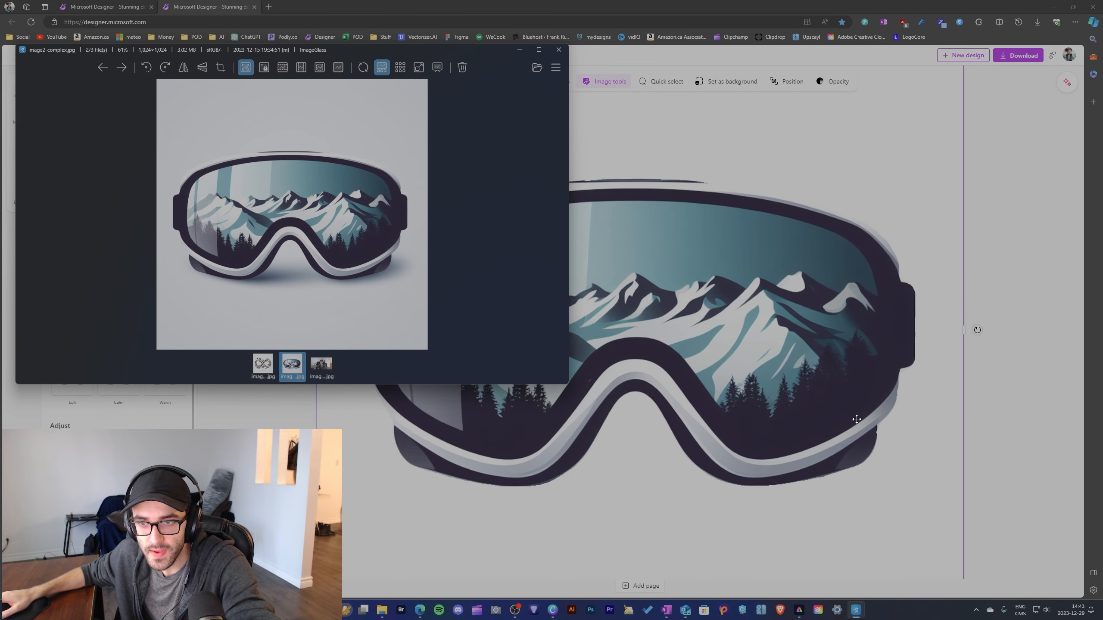
{"action": "left_click", "coordinate": [829, 416]}
Examine the goggles cut-out's edges up close along the upper strap, both sides and the lower rim
{"action": "scroll", "coordinate": [1006, 498], "scroll_direction": "up", "scroll_amount": 3}
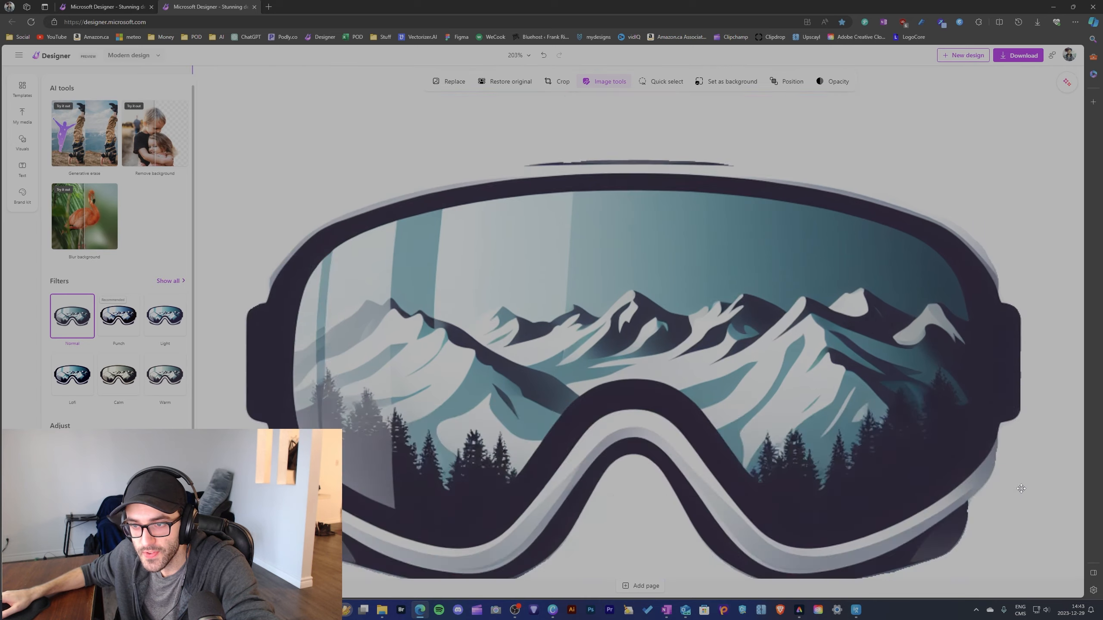
{"action": "scroll", "coordinate": [1016, 487], "scroll_direction": "down", "scroll_amount": 5}
{"action": "scroll", "coordinate": [1063, 299], "scroll_direction": "up", "scroll_amount": 5}
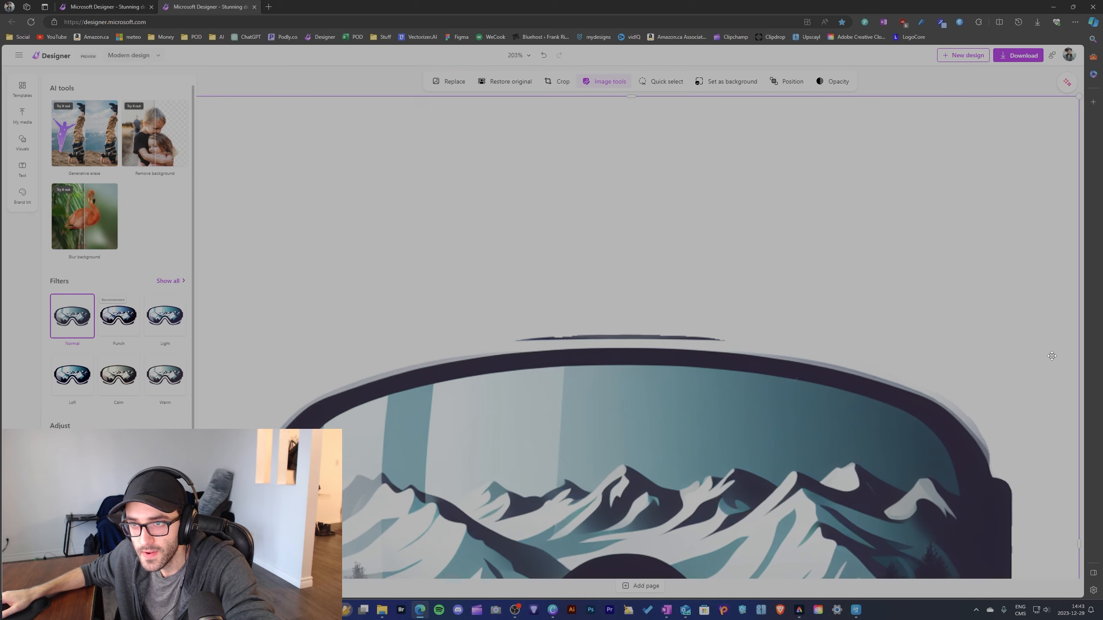
{"action": "scroll", "coordinate": [1046, 343], "scroll_direction": "down", "scroll_amount": 5}
{"action": "scroll", "coordinate": [1029, 309], "scroll_direction": "up", "scroll_amount": 2}
{"action": "scroll", "coordinate": [887, 252], "scroll_direction": "down", "scroll_amount": 3}
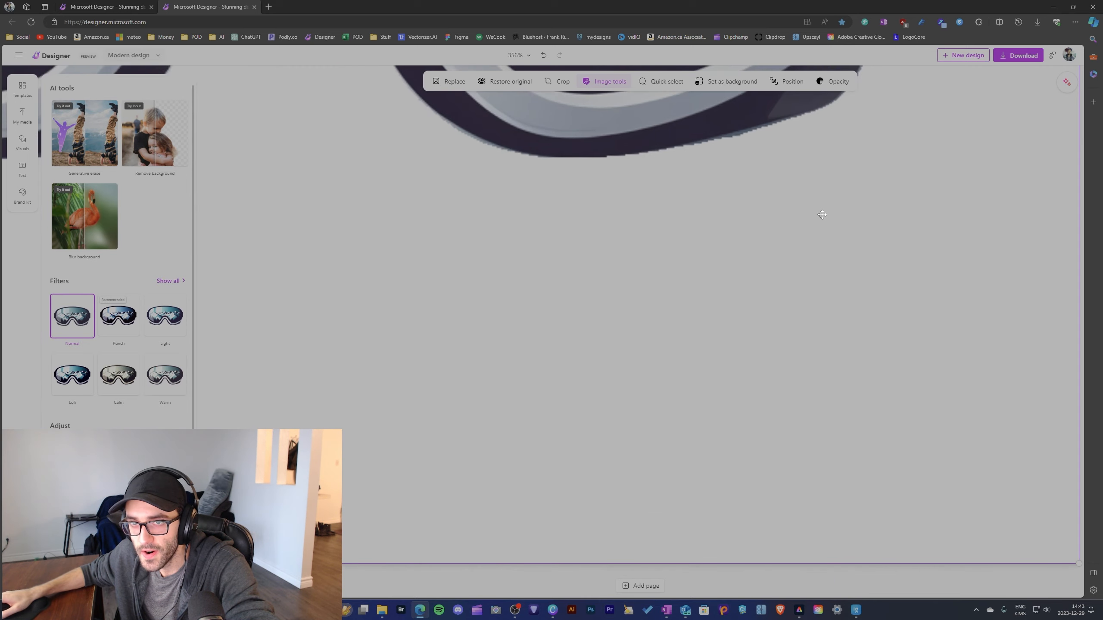
{"action": "scroll", "coordinate": [820, 212], "scroll_direction": "up", "scroll_amount": 3}
{"action": "scroll", "coordinate": [918, 397], "scroll_direction": "up", "scroll_amount": 5}
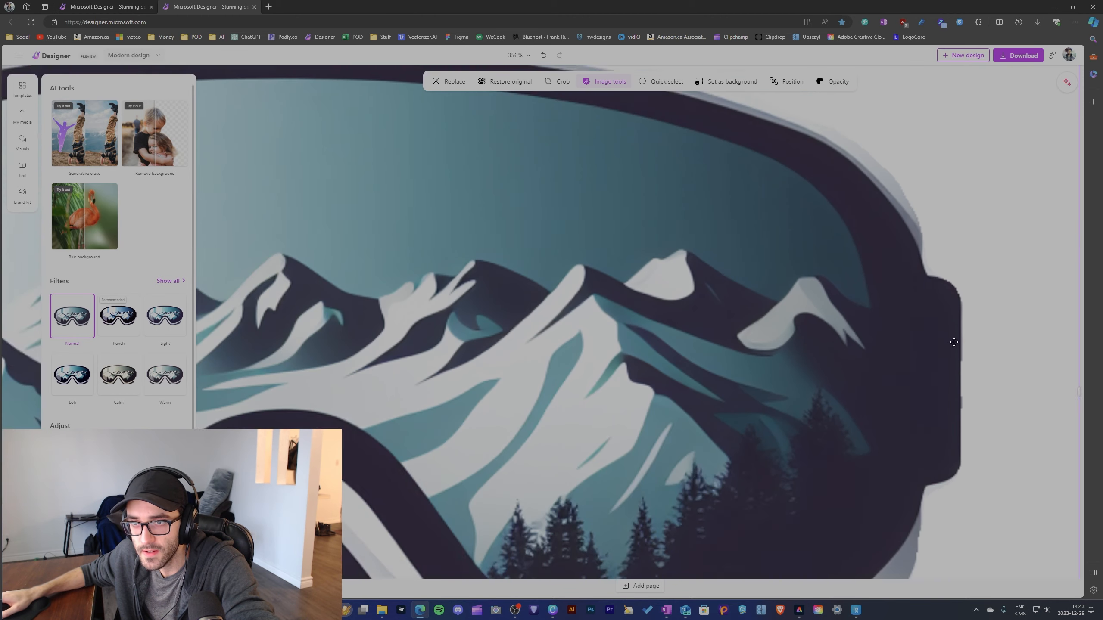
{"action": "scroll", "coordinate": [951, 444], "scroll_direction": "down", "scroll_amount": 12}
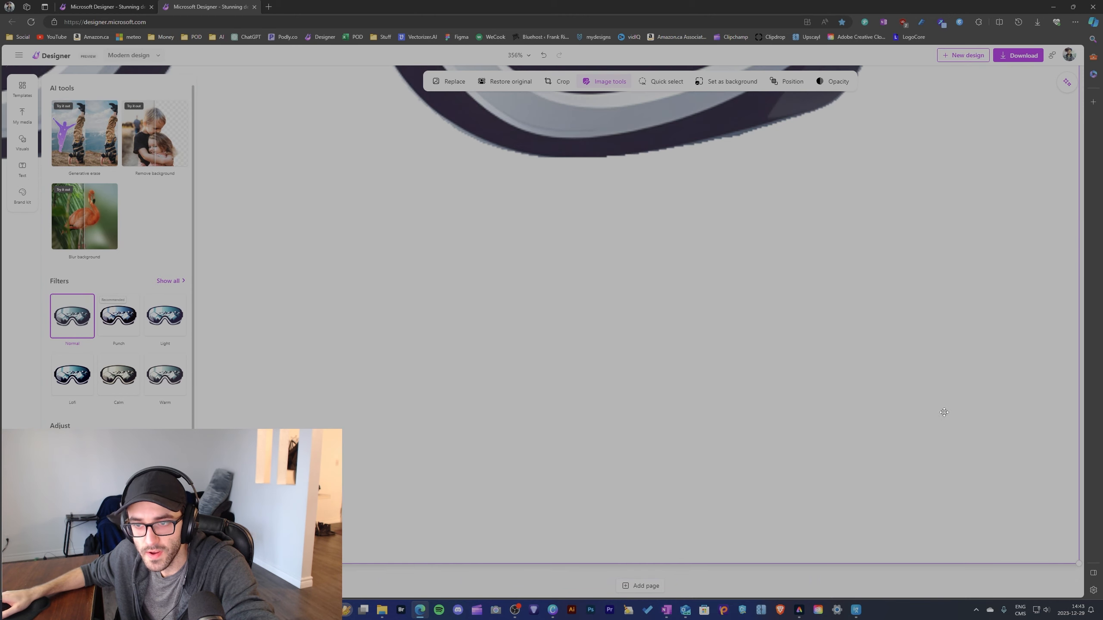
{"action": "scroll", "coordinate": [630, 321], "scroll_direction": "up", "scroll_amount": 7}
{"action": "scroll", "coordinate": [403, 475], "scroll_direction": "up", "scroll_amount": 3}
{"action": "scroll", "coordinate": [434, 465], "scroll_direction": "left", "scroll_amount": 12}
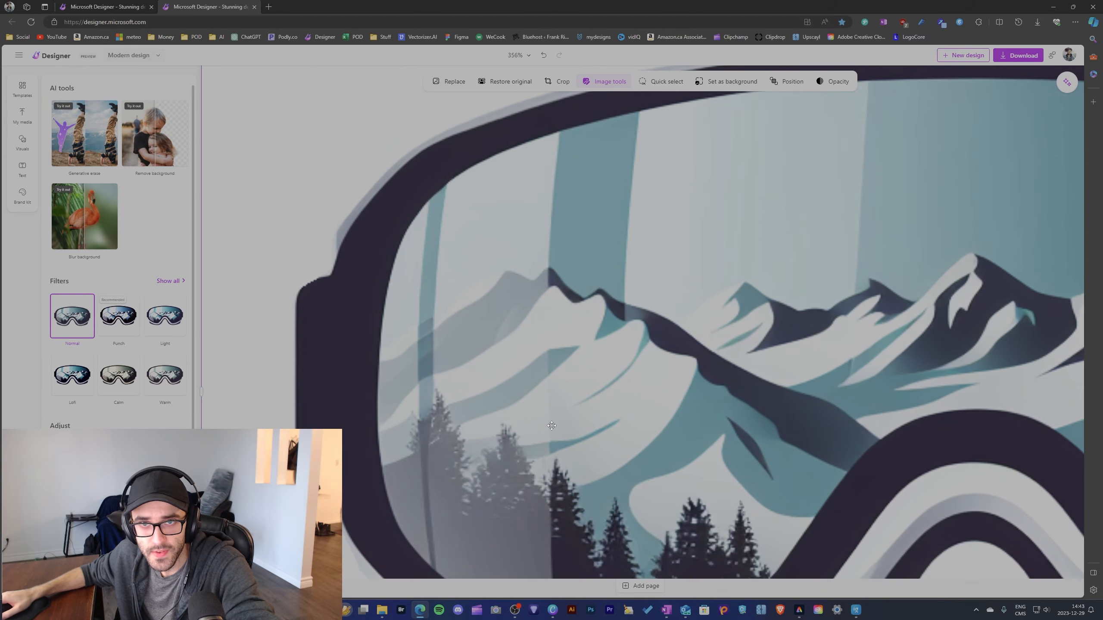
{"action": "scroll", "coordinate": [584, 421], "scroll_direction": "down", "scroll_amount": 8}
{"action": "scroll", "coordinate": [460, 297], "scroll_direction": "up", "scroll_amount": 6}
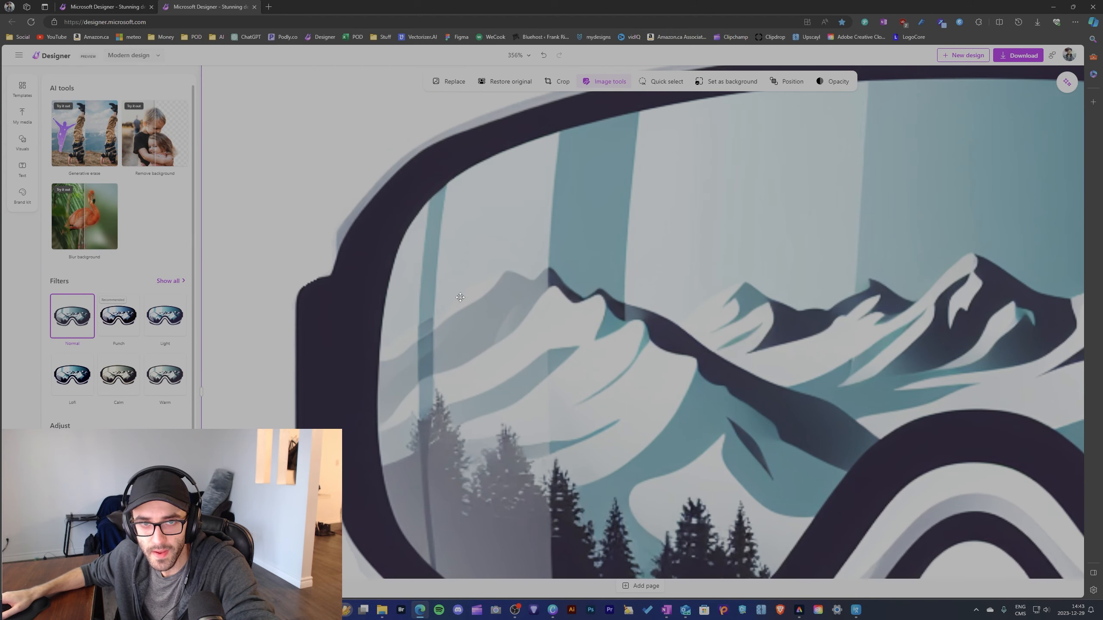
{"action": "scroll", "coordinate": [792, 227], "scroll_direction": "down", "scroll_amount": 3}
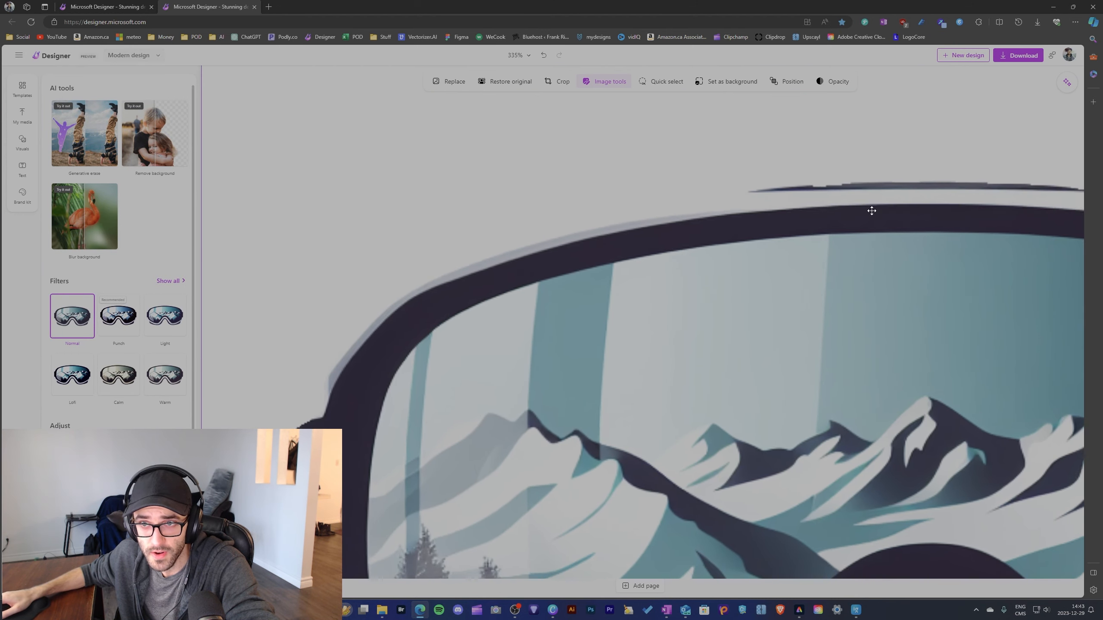
{"action": "scroll", "coordinate": [859, 254], "scroll_direction": "down", "scroll_amount": 5}
{"action": "scroll", "coordinate": [733, 260], "scroll_direction": "down", "scroll_amount": 3}
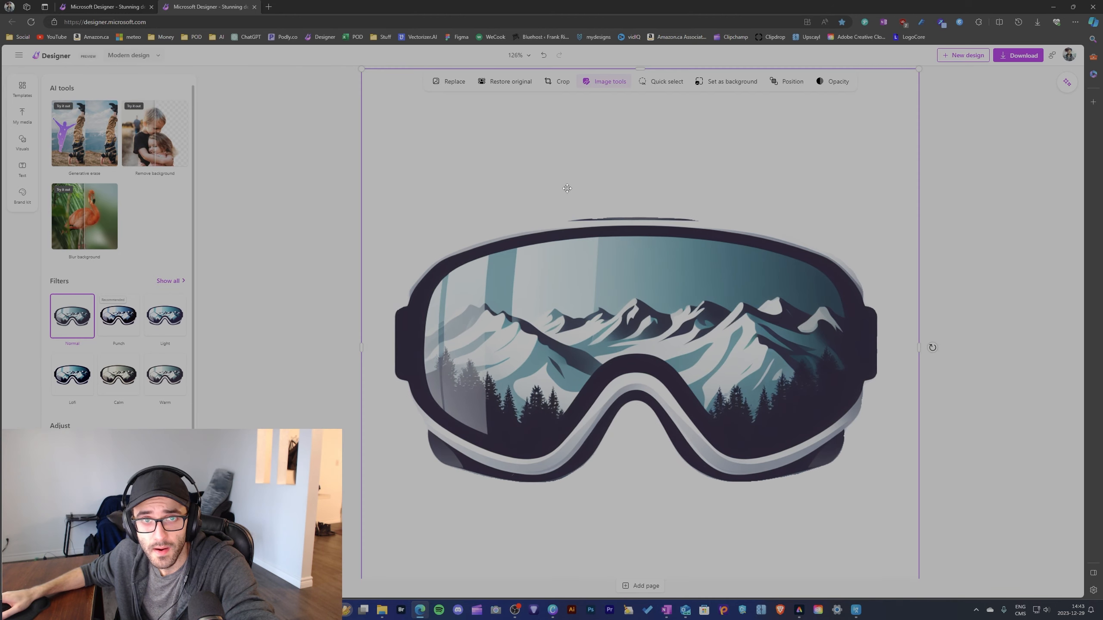
{"action": "scroll", "coordinate": [392, 142], "scroll_direction": "up", "scroll_amount": 1}
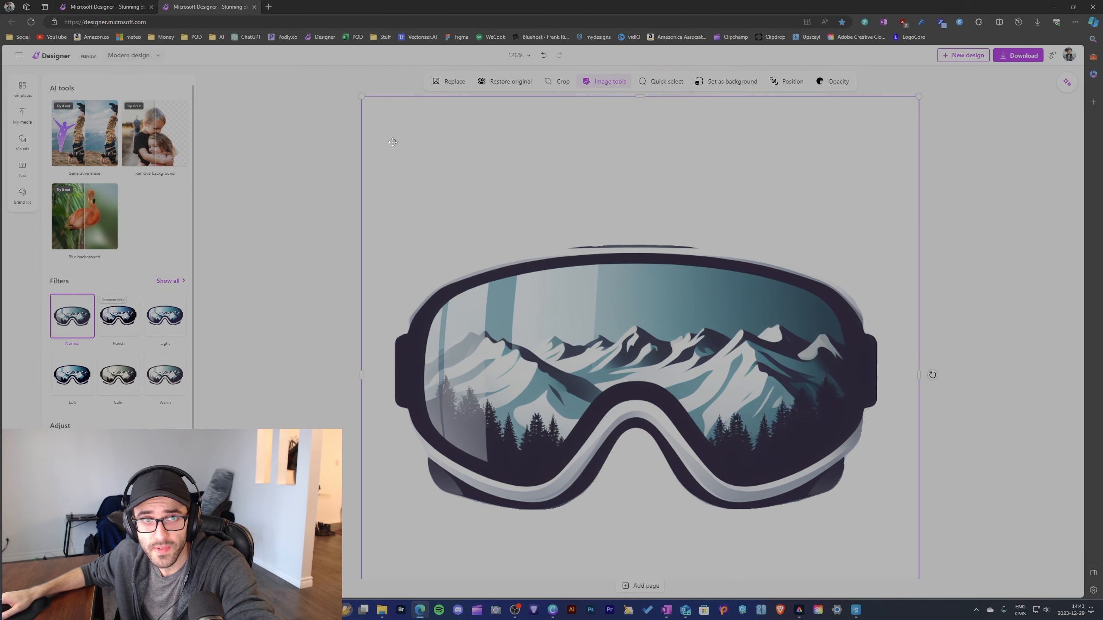
Set the page background to light green behind the goggles cut-out and move the cut-out back to the page's centre
{"action": "left_click", "coordinate": [732, 82]}
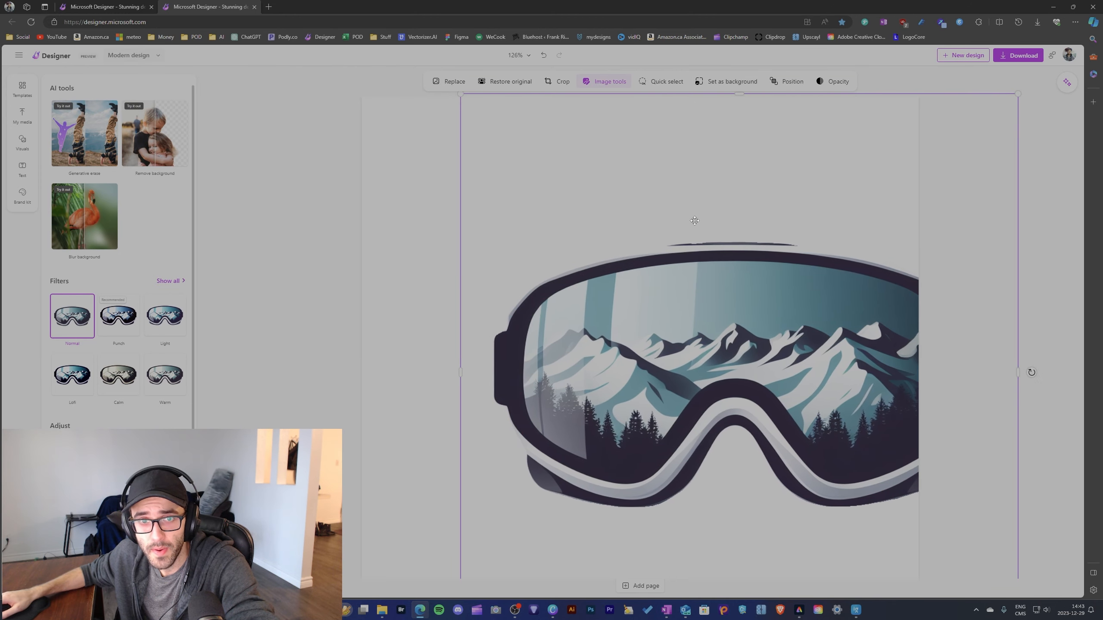
{"action": "left_click", "coordinate": [598, 82]}
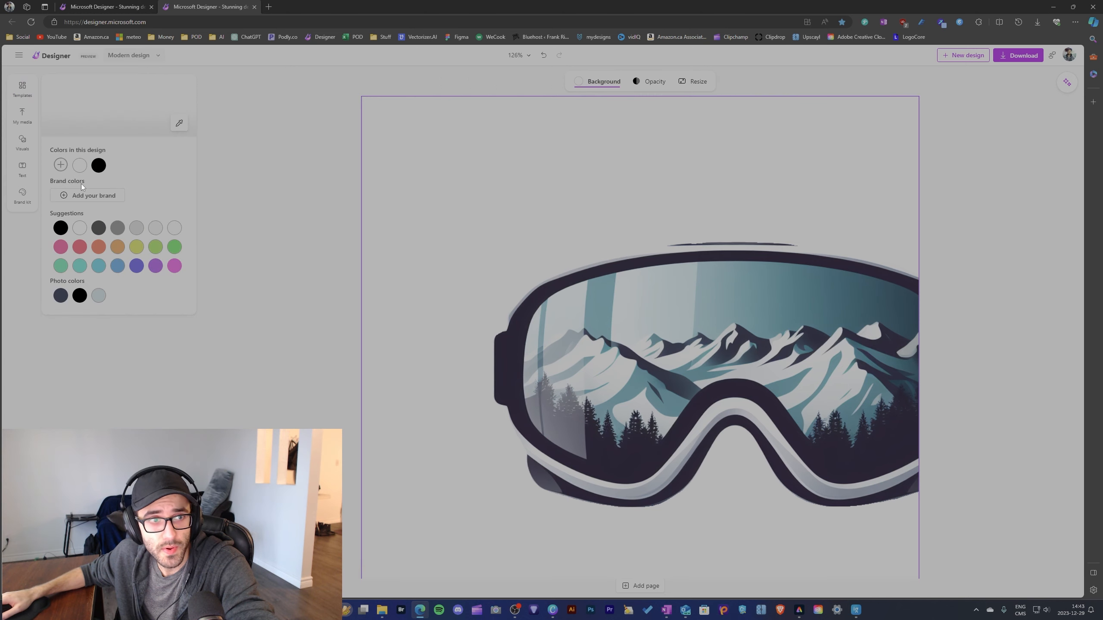
{"action": "left_click", "coordinate": [158, 249]}
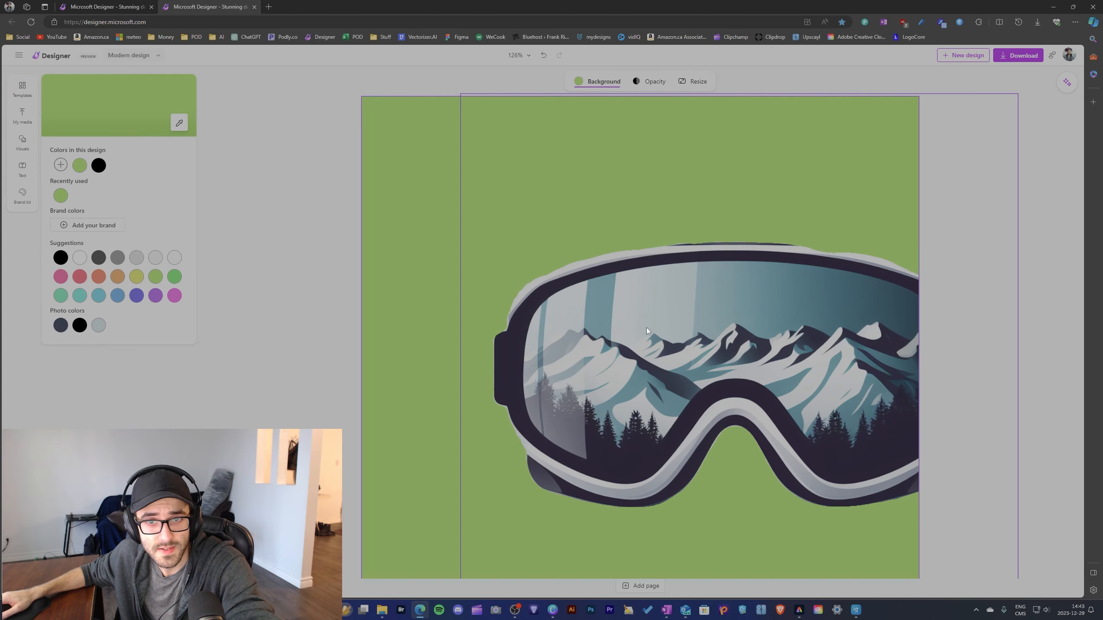
{"action": "left_click_drag", "start_coordinate": [655, 326], "coordinate": [617, 324]}
Bring the original goggles image onto the green page, select its grey backdrop with Quick select and remove it
{"action": "left_click", "coordinate": [508, 82]}
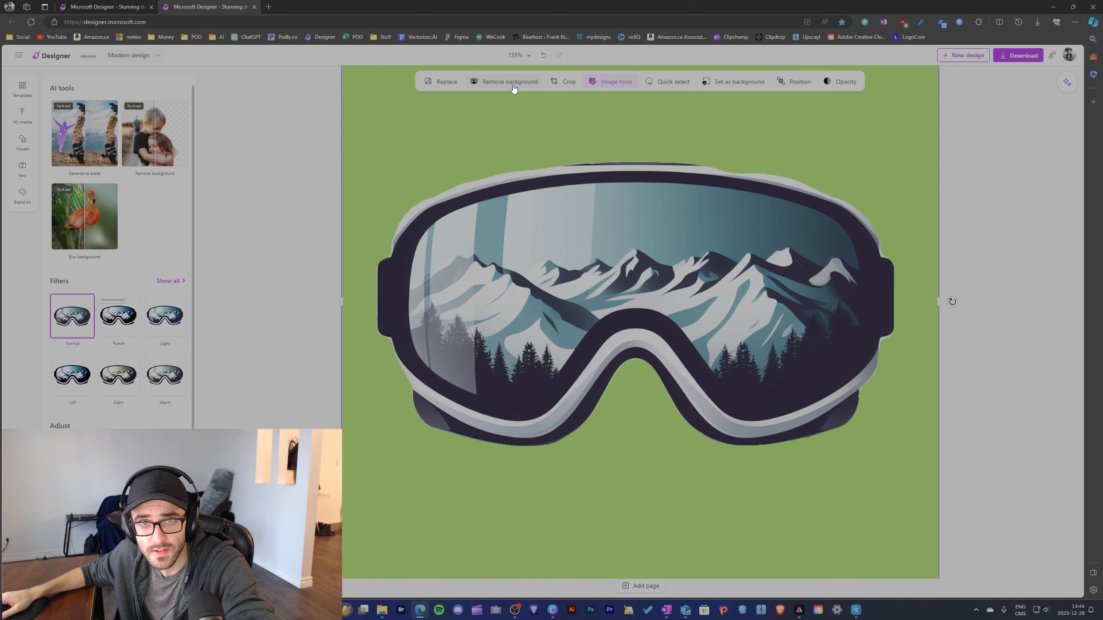
{"action": "scroll", "coordinate": [565, 222], "scroll_direction": "up", "scroll_amount": 2}
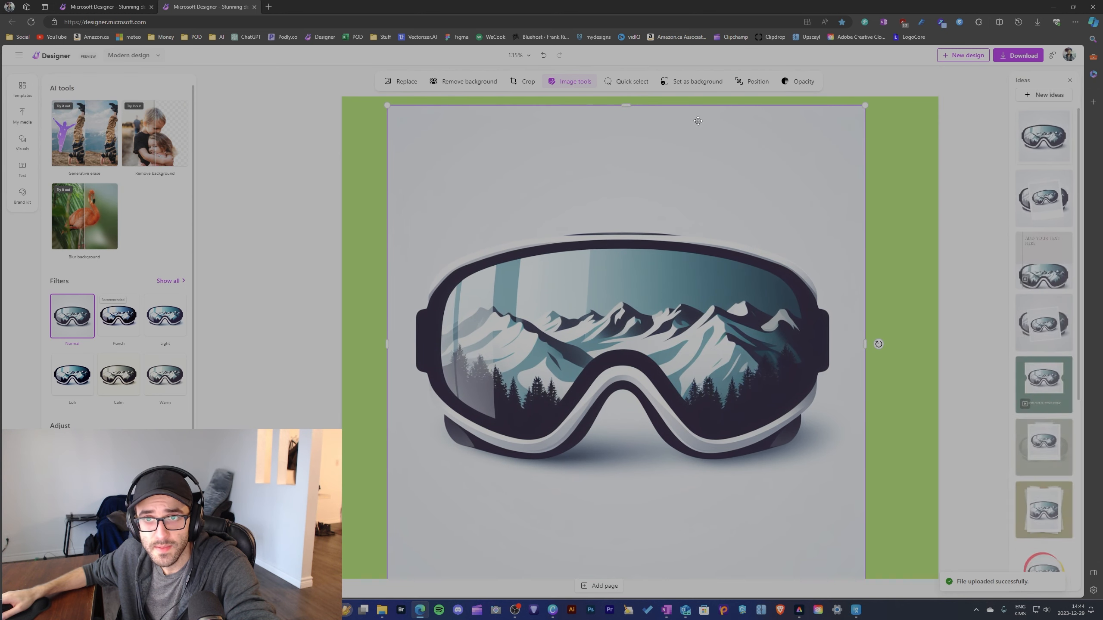
{"action": "left_click", "coordinate": [636, 84]}
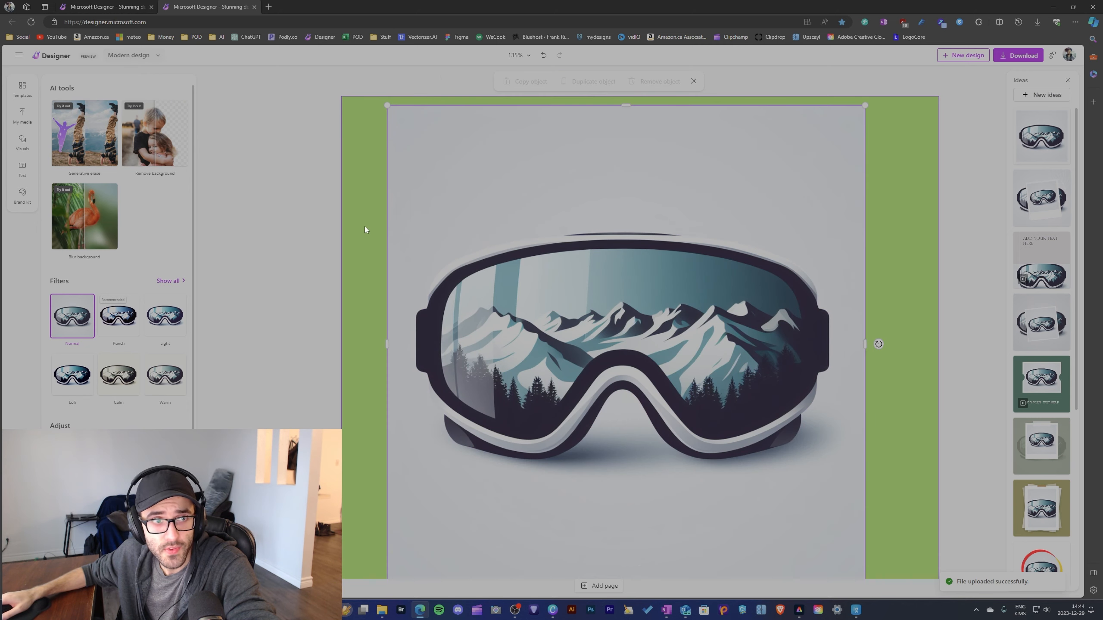
{"action": "scroll", "coordinate": [326, 233], "scroll_direction": "down", "scroll_amount": 3}
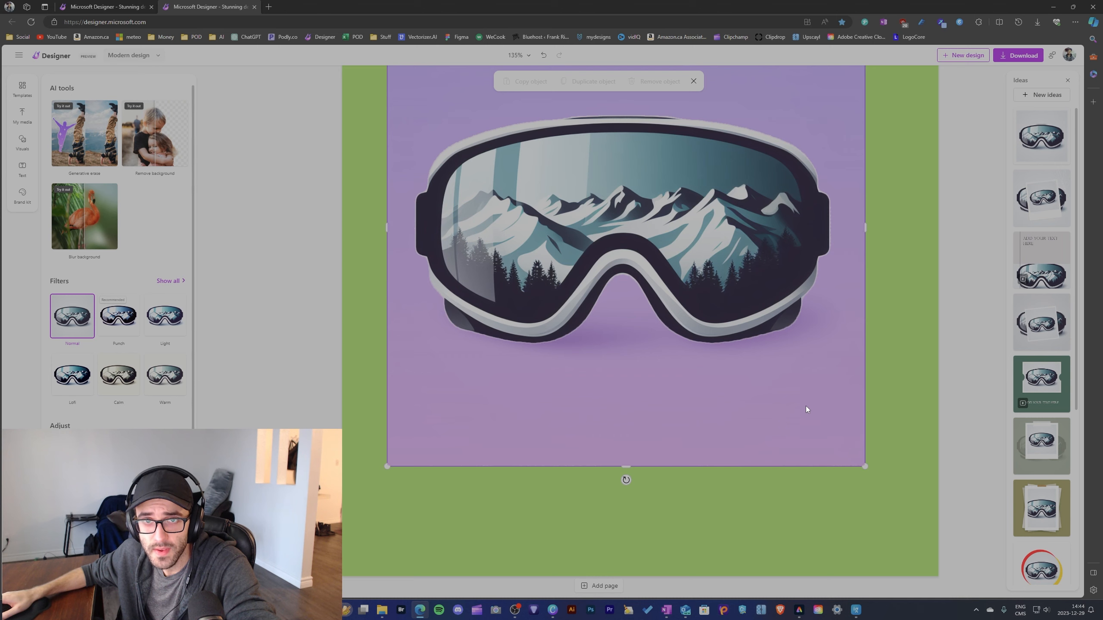
{"action": "scroll", "coordinate": [791, 227], "scroll_direction": "up", "scroll_amount": 3}
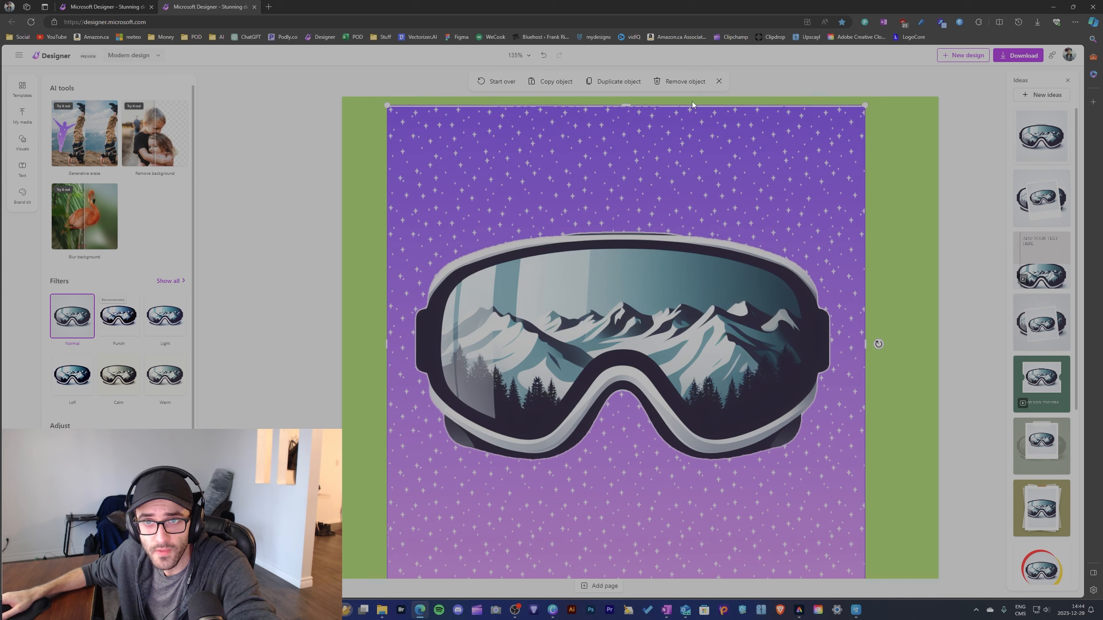
{"action": "left_click", "coordinate": [675, 82]}
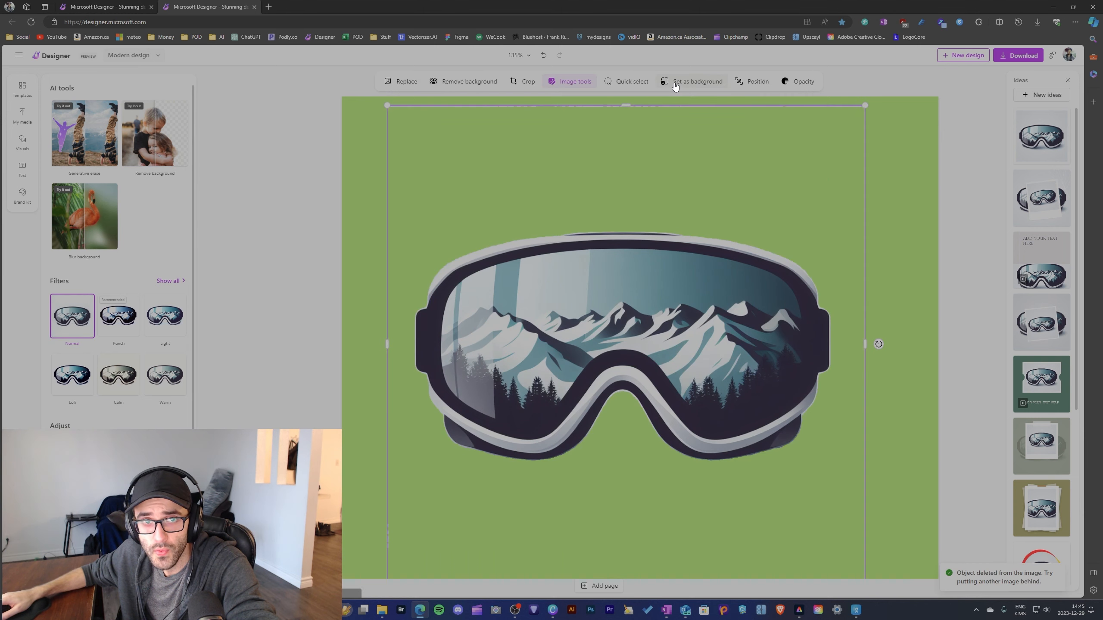
Examine the goggles cut-out's edges against the green page along the upper strap, both sides, the nose arch and the lower rim
{"action": "scroll", "coordinate": [832, 425], "scroll_direction": "up", "scroll_amount": 3}
{"action": "scroll", "coordinate": [832, 425], "scroll_direction": "up", "scroll_amount": 3}
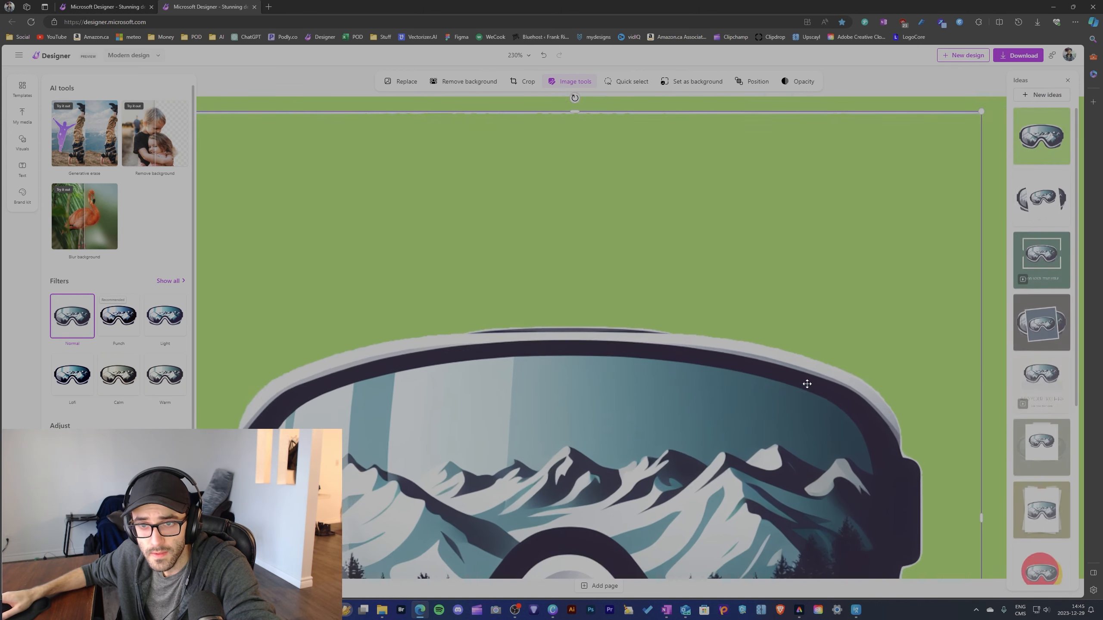
{"action": "scroll", "coordinate": [922, 387], "scroll_direction": "down", "scroll_amount": 5}
{"action": "scroll", "coordinate": [922, 386], "scroll_direction": "up", "scroll_amount": 1}
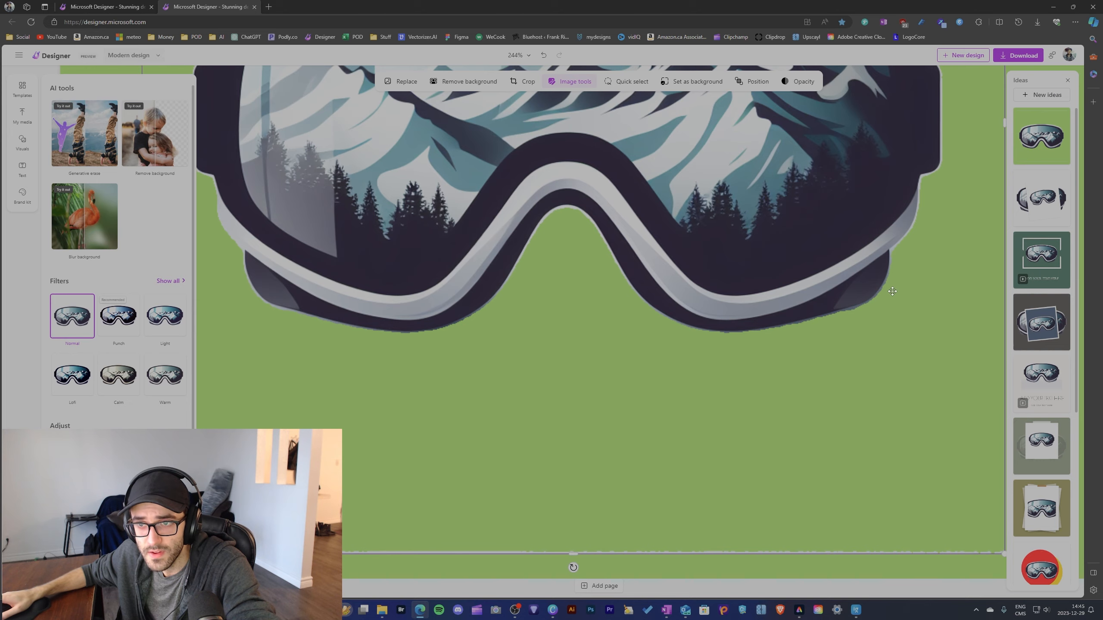
{"action": "scroll", "coordinate": [892, 291], "scroll_direction": "down", "scroll_amount": 3}
{"action": "scroll", "coordinate": [942, 365], "scroll_direction": "up", "scroll_amount": 4}
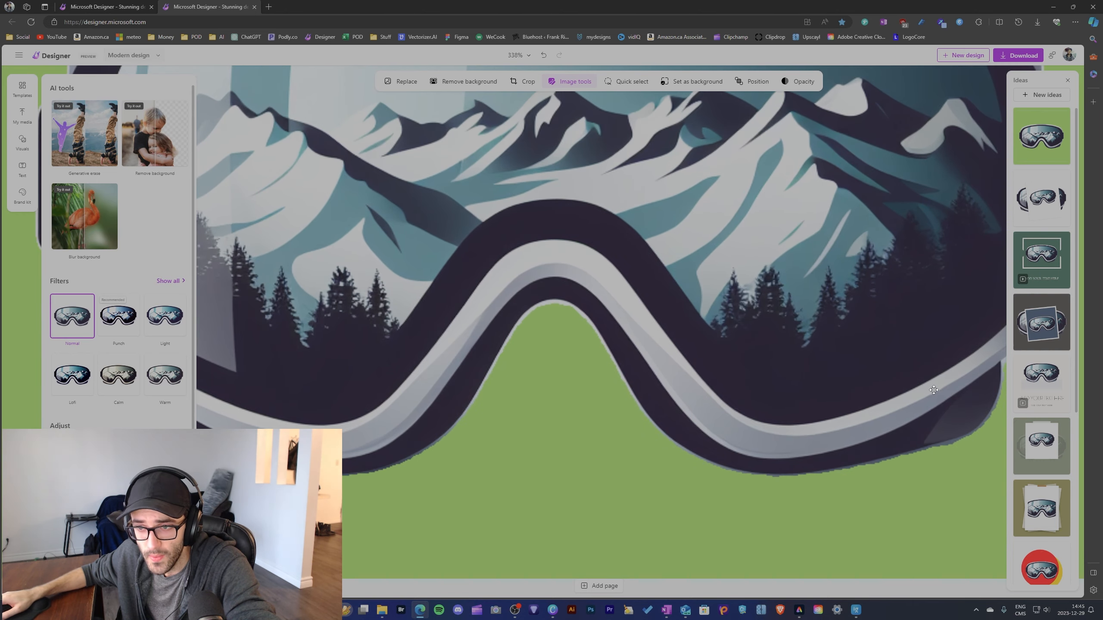
{"action": "scroll", "coordinate": [933, 390], "scroll_direction": "right", "scroll_amount": 5}
{"action": "scroll", "coordinate": [816, 185], "scroll_direction": "up", "scroll_amount": 6}
{"action": "scroll", "coordinate": [641, 343], "scroll_direction": "down", "scroll_amount": 3}
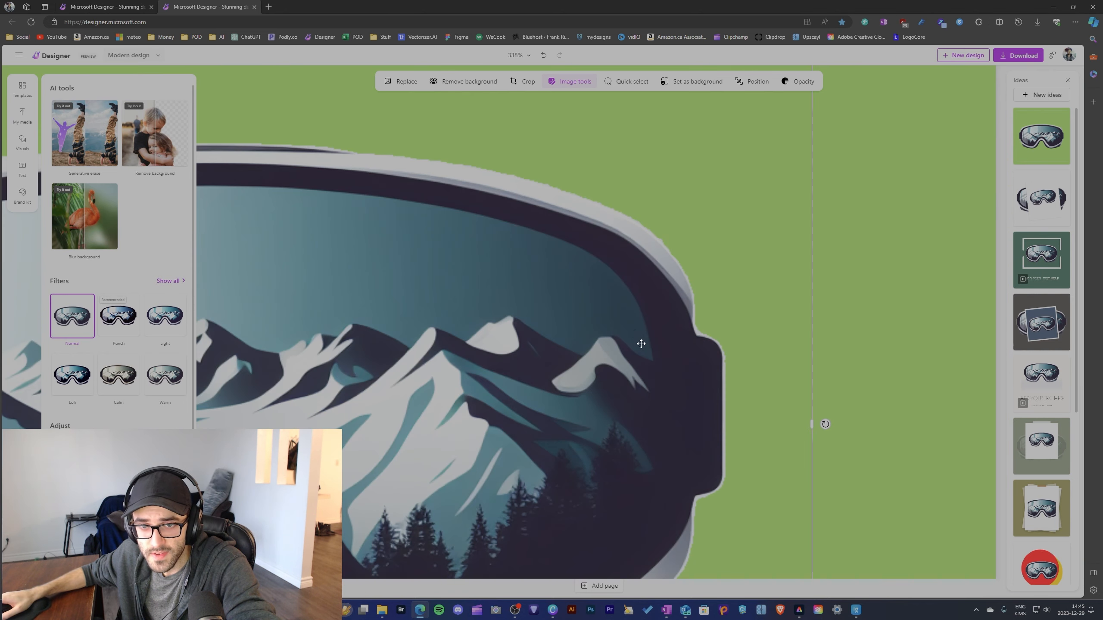
{"action": "scroll", "coordinate": [641, 343], "scroll_direction": "up", "scroll_amount": 3}
{"action": "scroll", "coordinate": [509, 329], "scroll_direction": "left", "scroll_amount": 5}
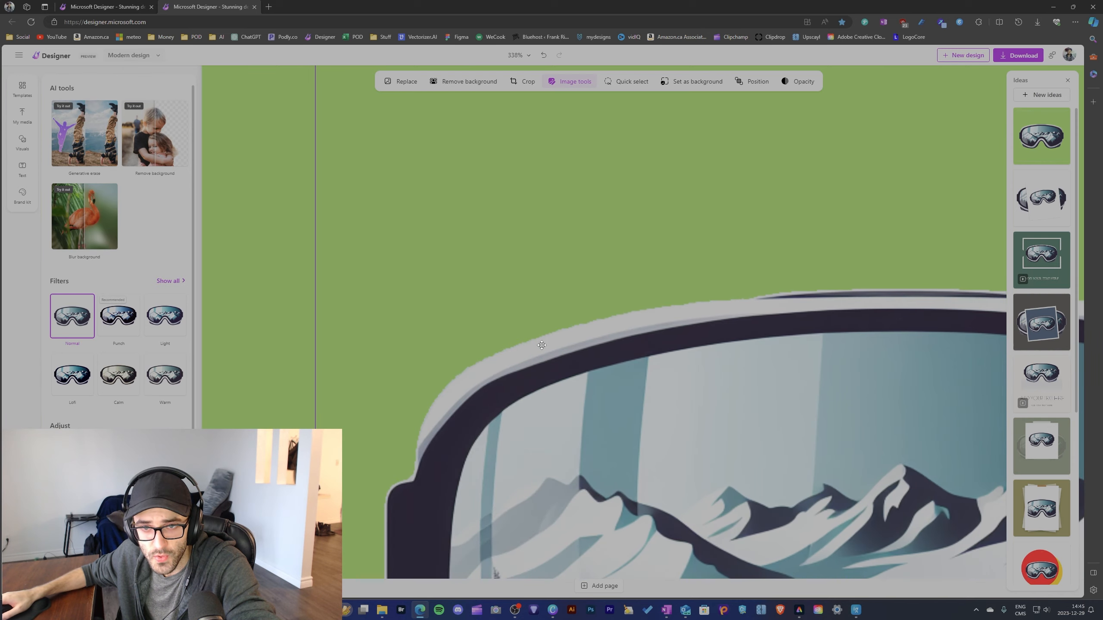
{"action": "scroll", "coordinate": [628, 332], "scroll_direction": "up", "scroll_amount": 1}
{"action": "scroll", "coordinate": [627, 344], "scroll_direction": "down", "scroll_amount": 10}
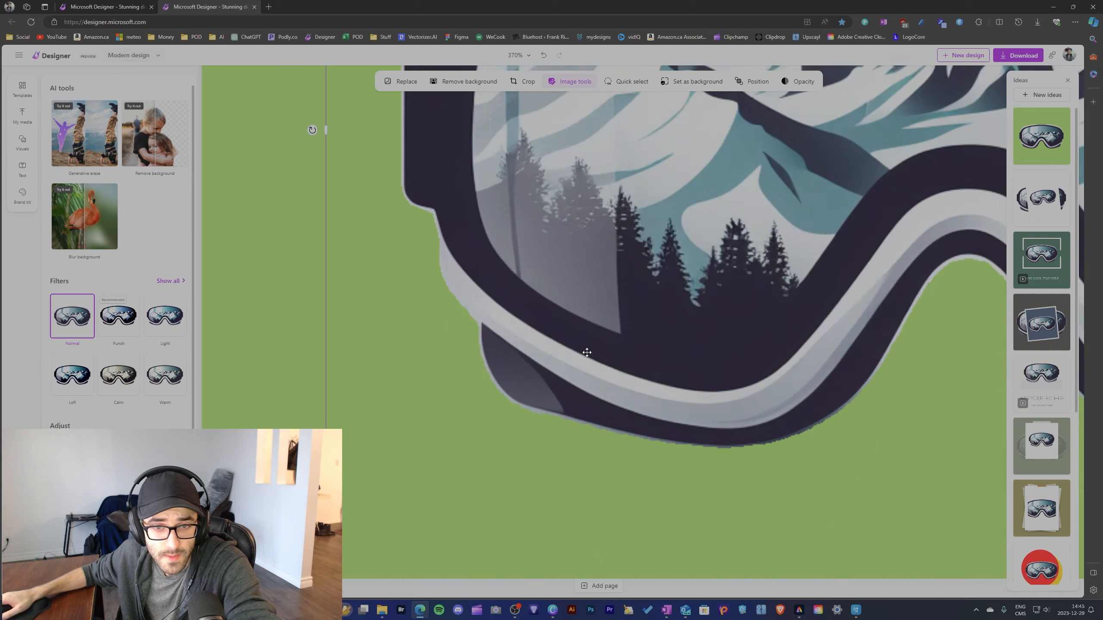
{"action": "scroll", "coordinate": [498, 362], "scroll_direction": "up", "scroll_amount": 4}
{"action": "scroll", "coordinate": [502, 366], "scroll_direction": "down", "scroll_amount": 2}
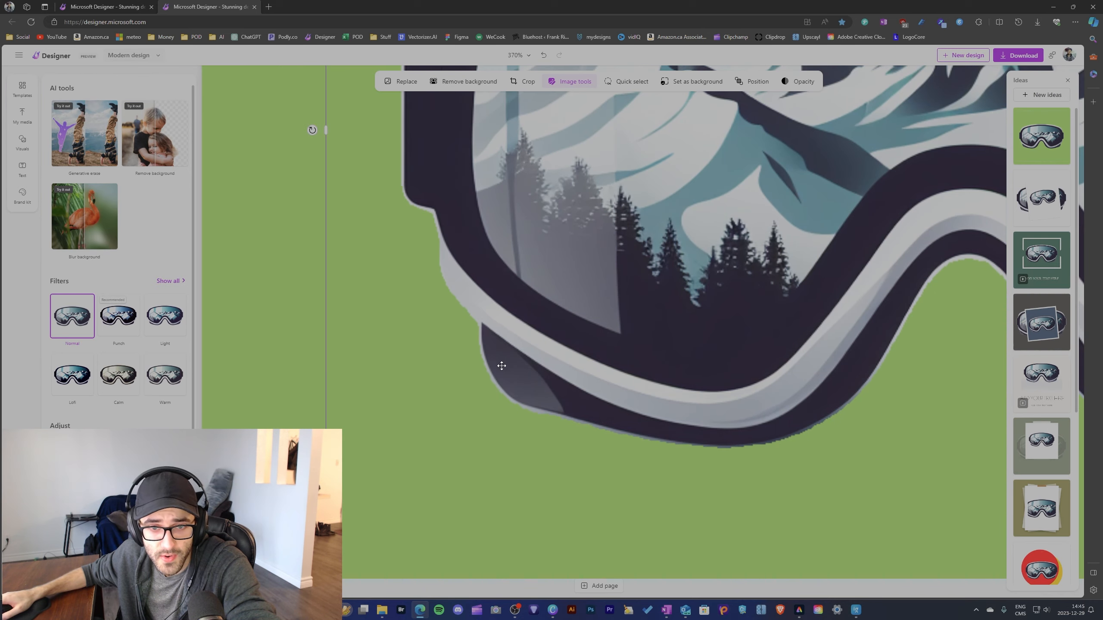
{"action": "scroll", "coordinate": [633, 420], "scroll_direction": "right", "scroll_amount": 5}
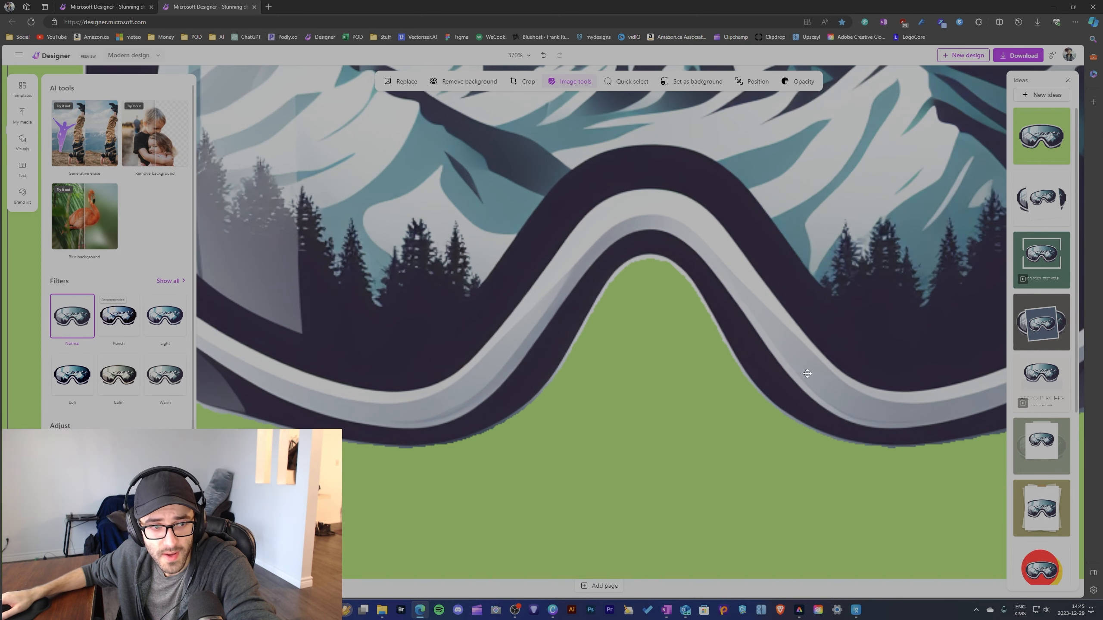
{"action": "scroll", "coordinate": [807, 373], "scroll_direction": "down", "scroll_amount": 8}
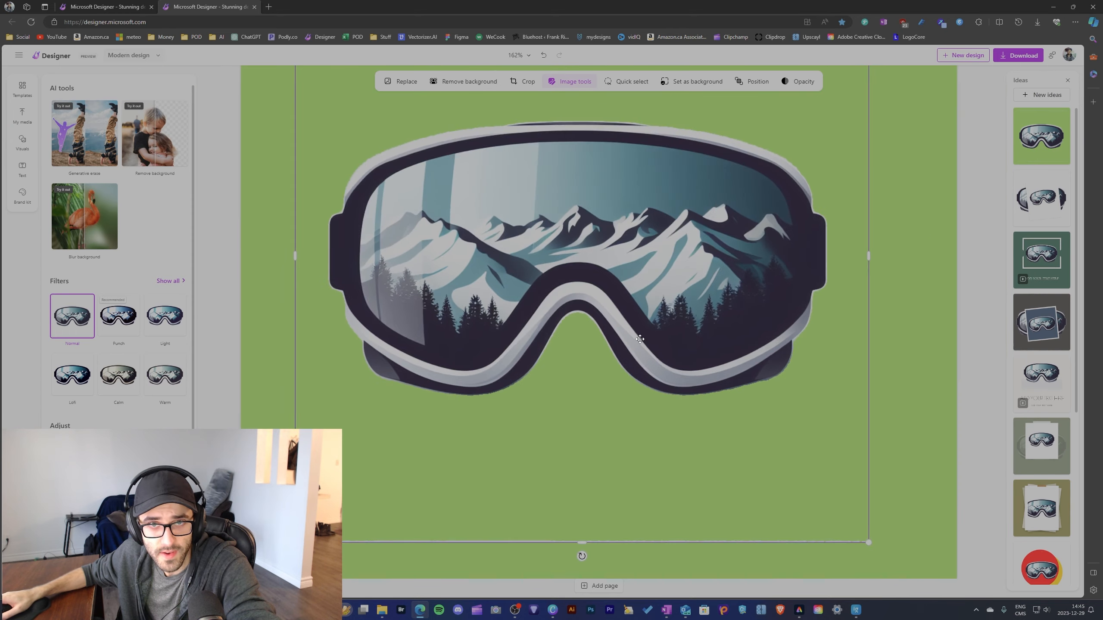
{"action": "scroll", "coordinate": [640, 339], "scroll_direction": "down", "scroll_amount": 2}
{"action": "scroll", "coordinate": [642, 335], "scroll_direction": "up", "scroll_amount": 1}
{"action": "scroll", "coordinate": [643, 334], "scroll_direction": "down", "scroll_amount": 2}
{"action": "scroll", "coordinate": [620, 465], "scroll_direction": "up", "scroll_amount": 2}
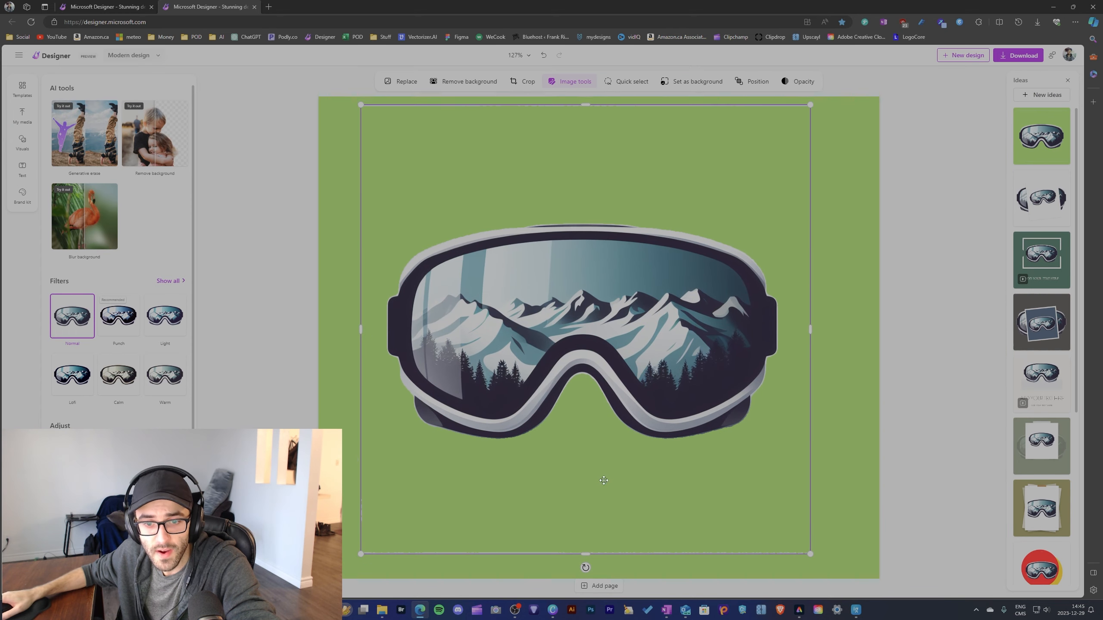
Switch to Canva and add the complex goggles image from the file folder to the green page
{"action": "left_click", "coordinate": [551, 610]}
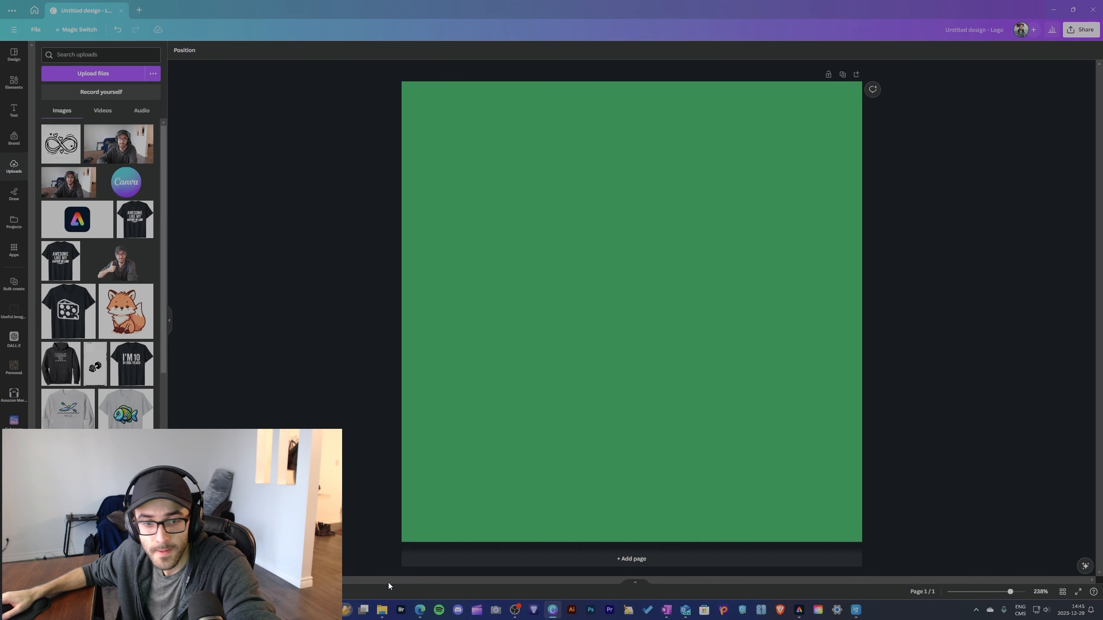
{"action": "left_click", "coordinate": [383, 612]}
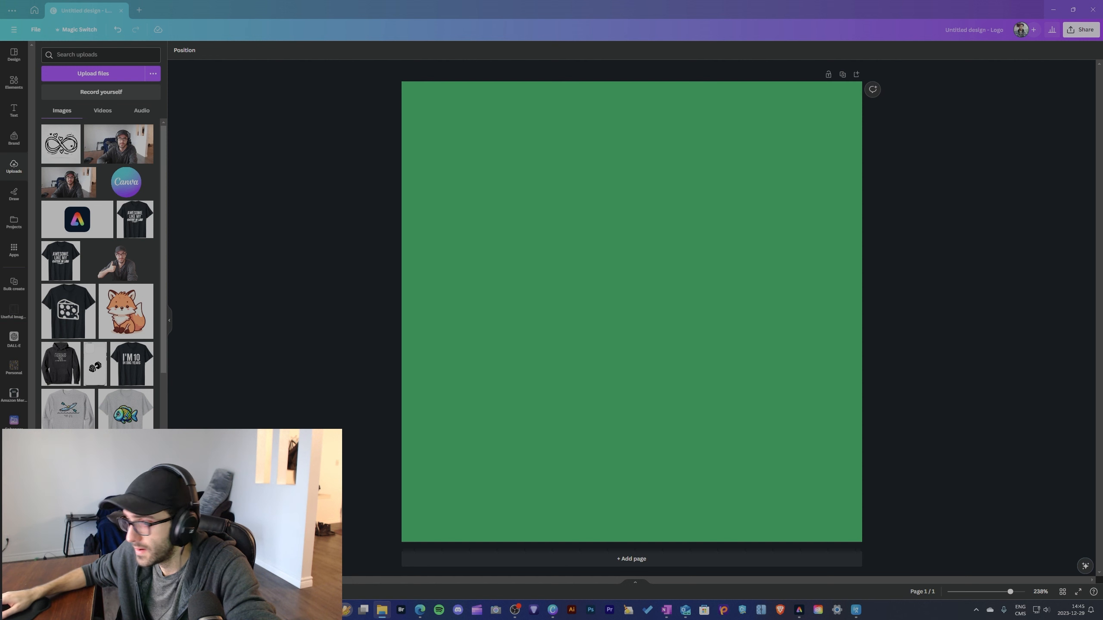
{"action": "left_click_drag", "start_coordinate": [1102, 226], "coordinate": [568, 233]}
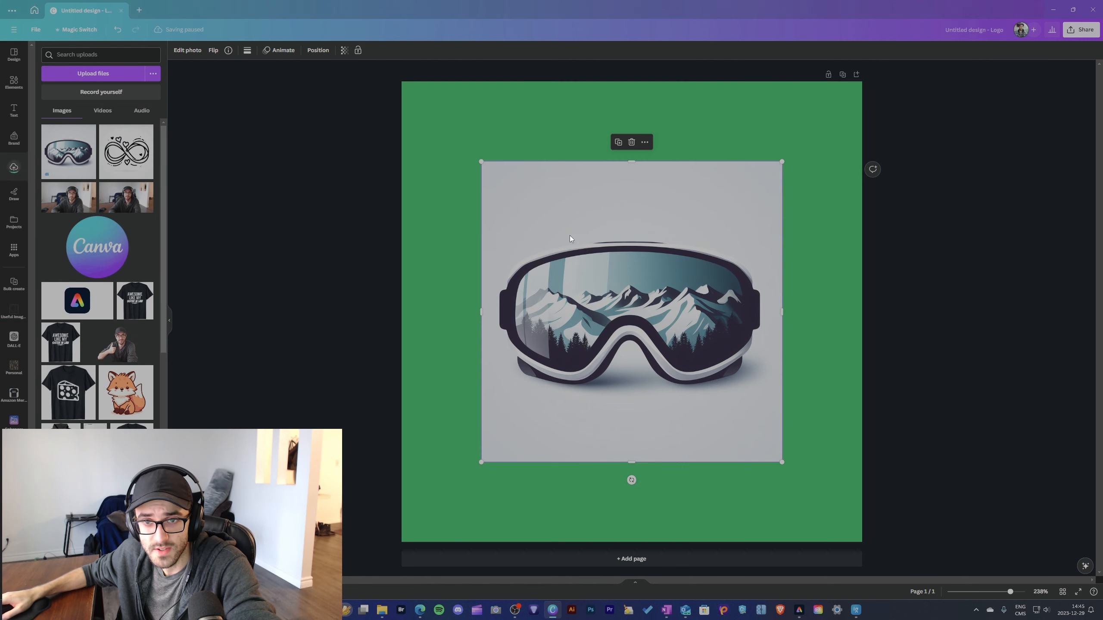
Enlarge the goggles image to nearly fill the green page, centred, and remove its background with BG Remover
{"action": "left_click_drag", "start_coordinate": [781, 161], "coordinate": [856, 67]}
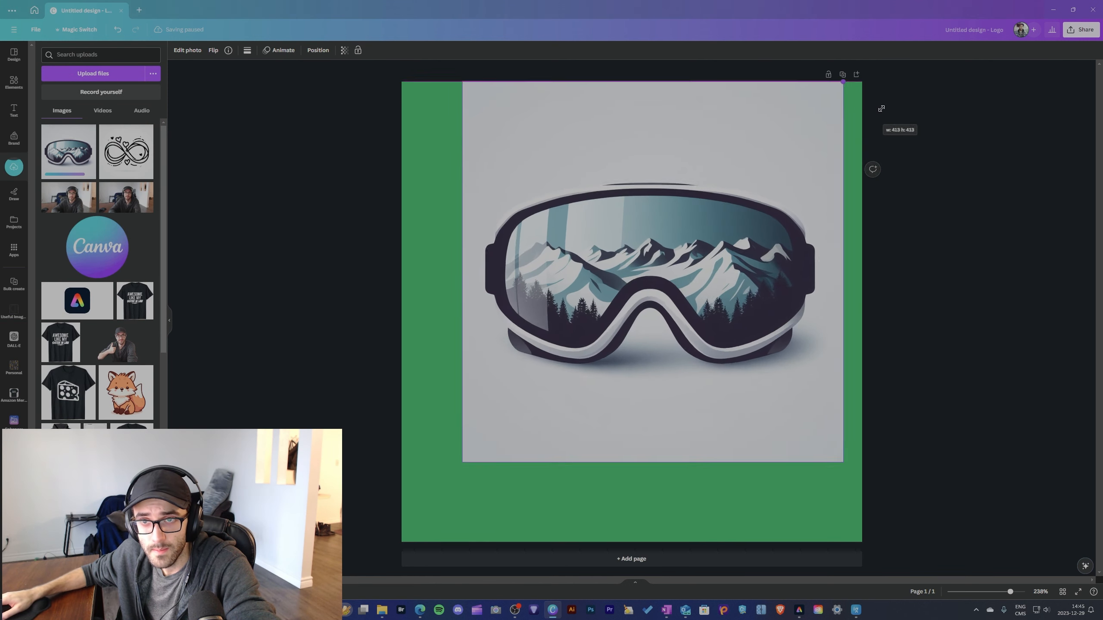
{"action": "left_click_drag", "start_coordinate": [716, 213], "coordinate": [689, 247]}
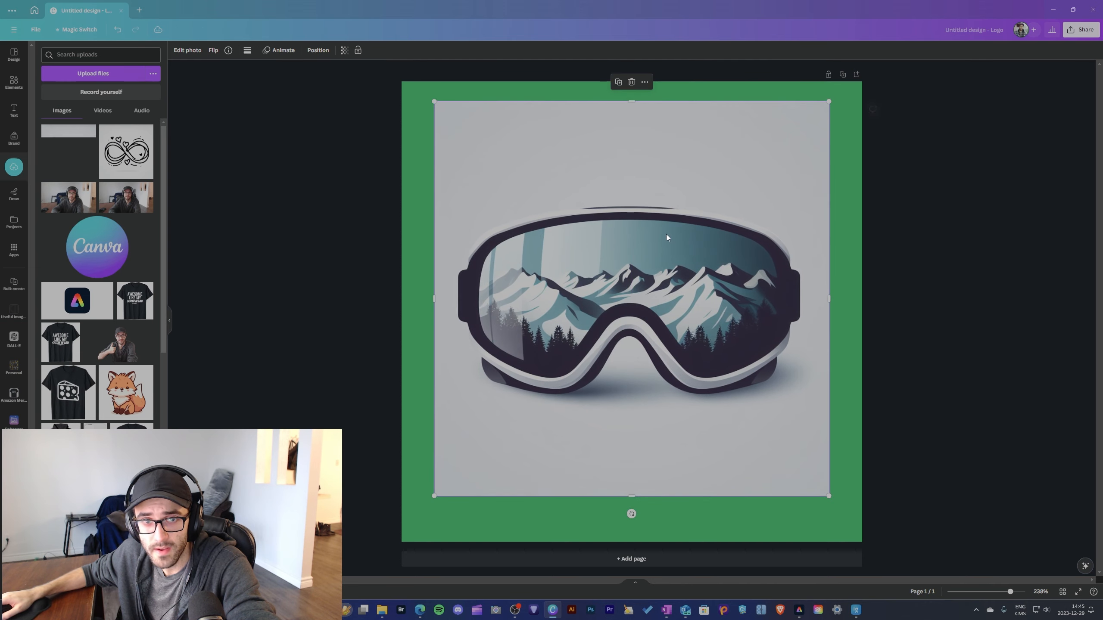
{"action": "left_click", "coordinate": [194, 51]}
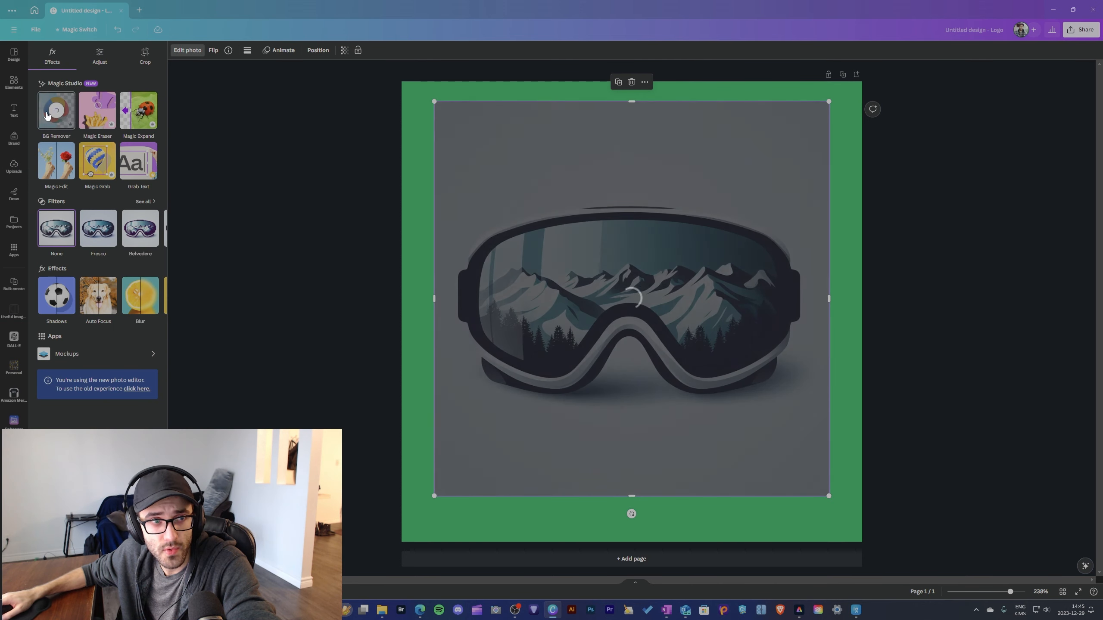
Examine the edges of Canva's goggles cut-out up close and at full-page view against the green page
{"action": "scroll", "coordinate": [637, 407], "scroll_direction": "up", "scroll_amount": 5, "text": "ctrl"}
{"action": "scroll", "coordinate": [934, 350], "scroll_direction": "up", "scroll_amount": 4}
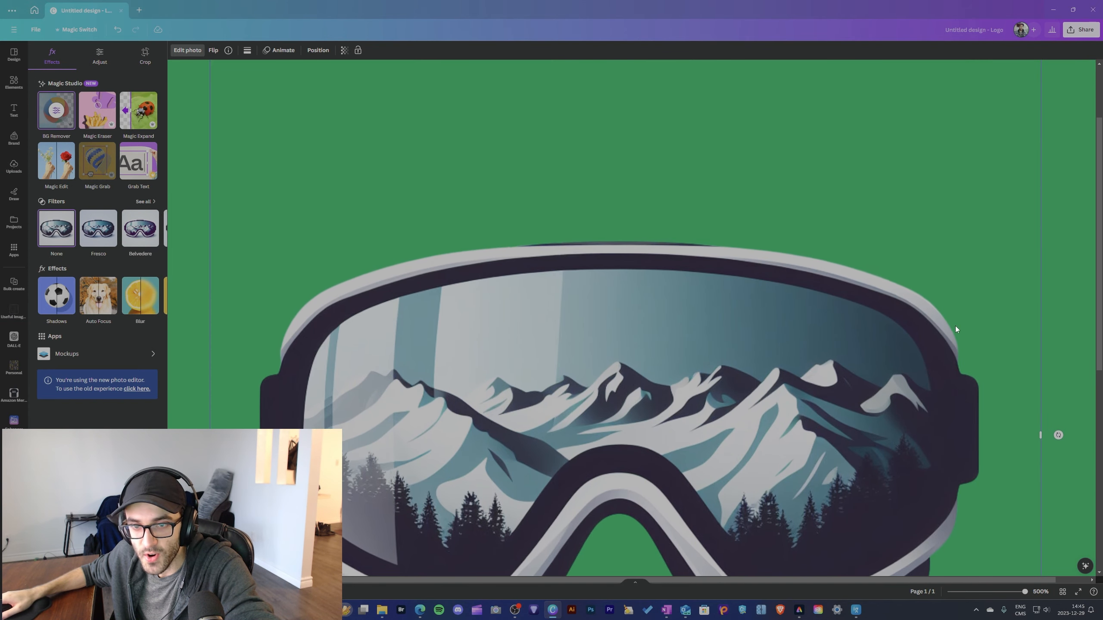
{"action": "scroll", "coordinate": [955, 325], "scroll_direction": "down", "scroll_amount": 4}
{"action": "scroll", "coordinate": [262, 278], "scroll_direction": "up", "scroll_amount": 3}
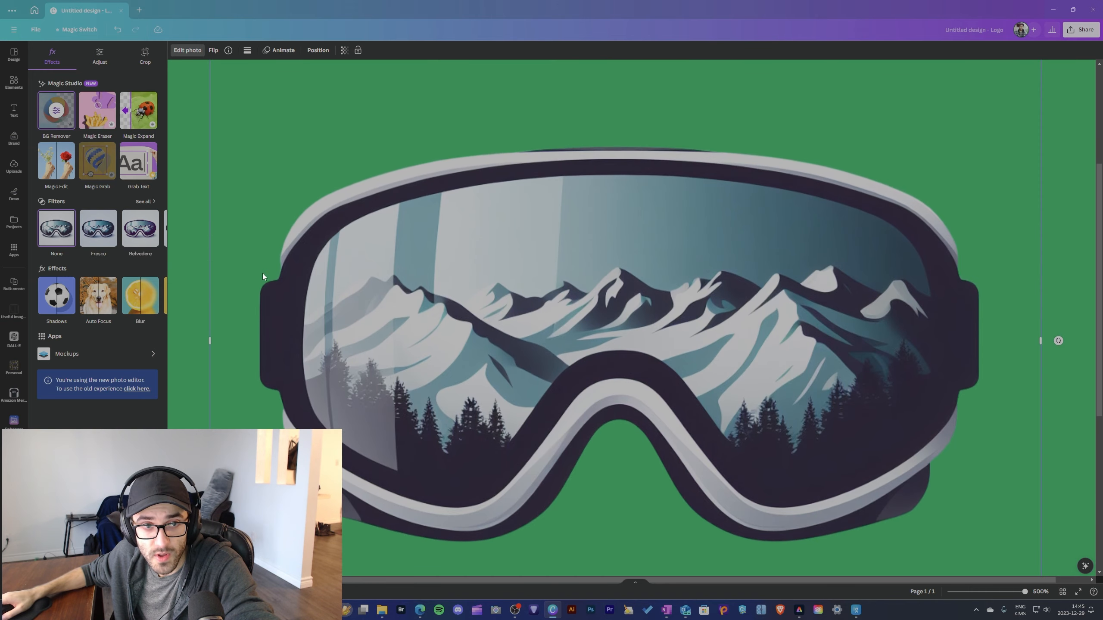
{"action": "scroll", "coordinate": [934, 428], "scroll_direction": "down", "scroll_amount": 2}
{"action": "scroll", "coordinate": [560, 388], "scroll_direction": "down", "scroll_amount": 5}
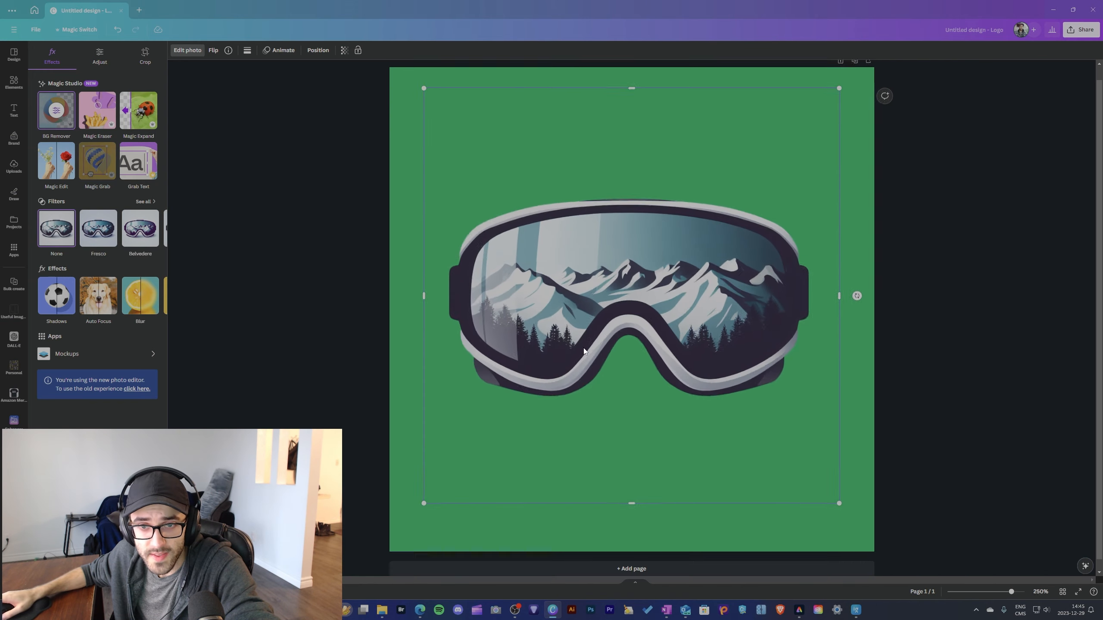
{"action": "scroll", "coordinate": [525, 283], "scroll_direction": "up", "scroll_amount": 5}
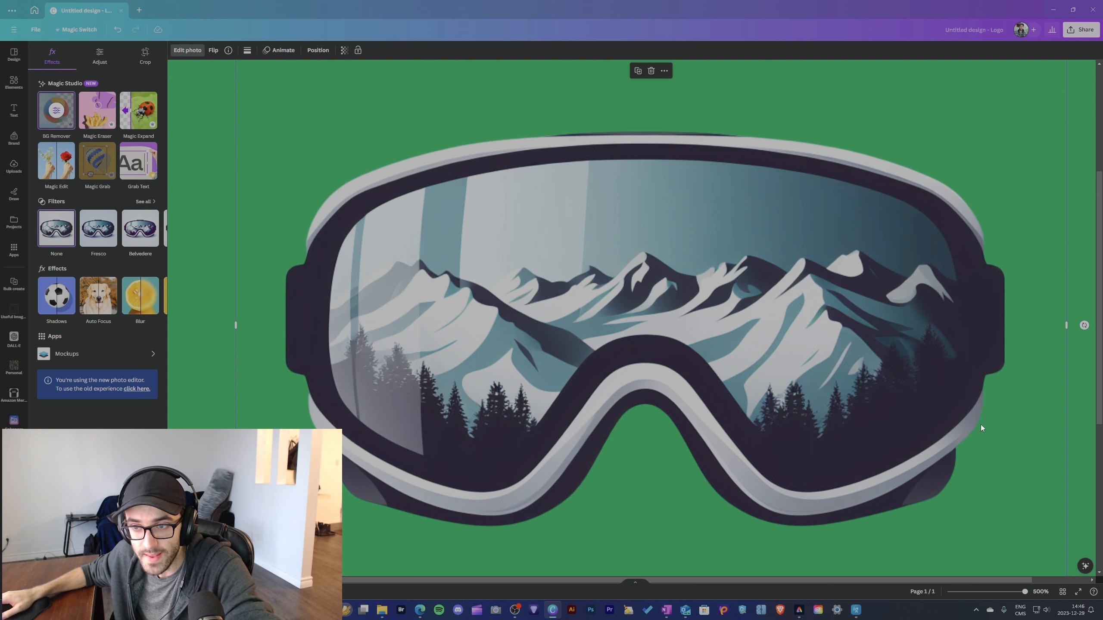
{"action": "scroll", "coordinate": [624, 316], "scroll_direction": "down", "scroll_amount": 3}
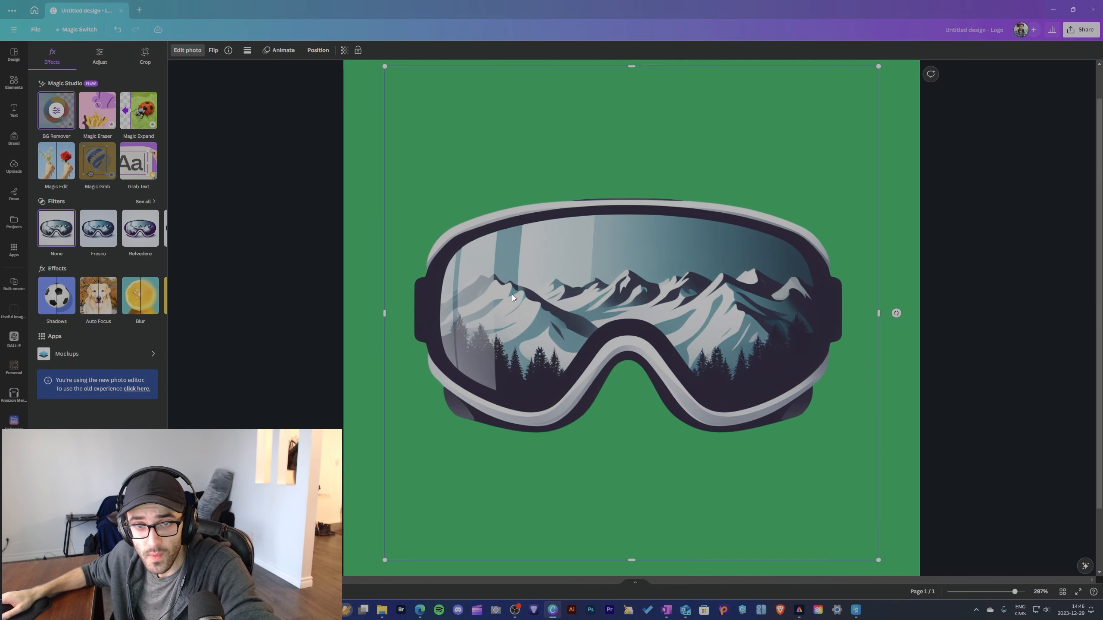
{"action": "scroll", "coordinate": [543, 317], "scroll_direction": "down", "scroll_amount": 1}
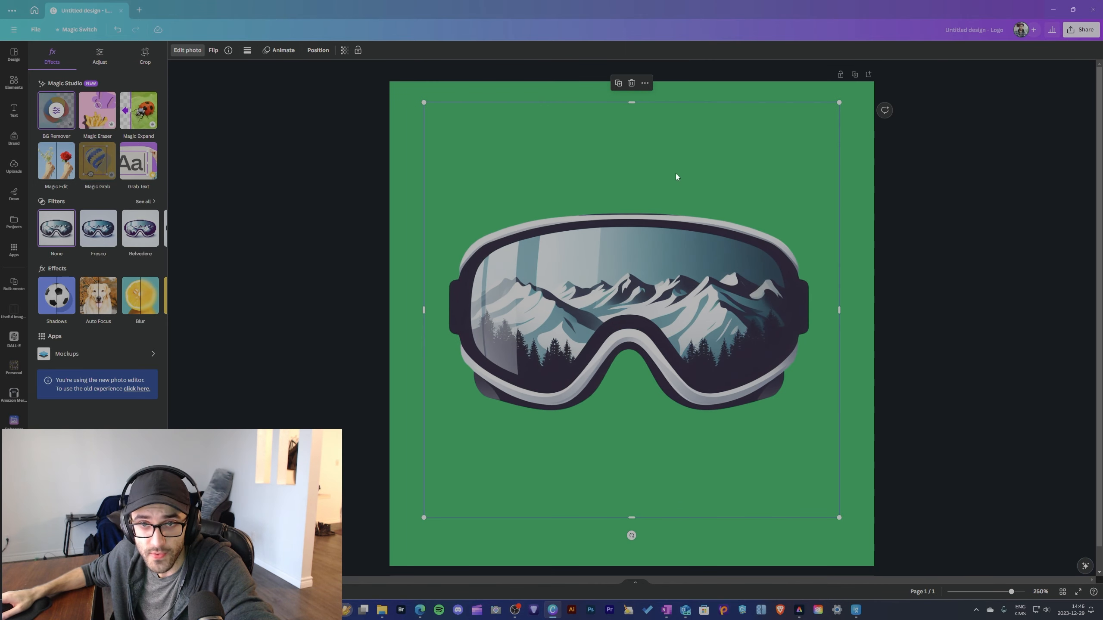
{"action": "mouse_move", "coordinate": [675, 173]}
{"action": "left_mouse_down"}
{"action": "mouse_move", "coordinate": [646, 146]}
{"action": "mouse_move", "coordinate": [691, 176]}
{"action": "left_mouse_up"}
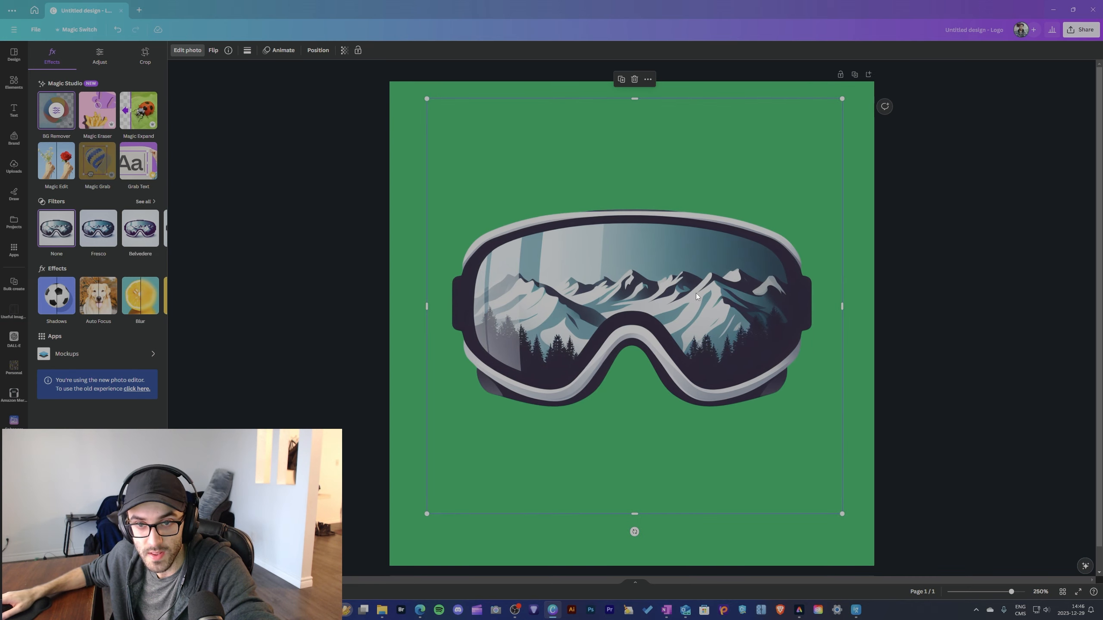
{"action": "scroll", "coordinate": [643, 348], "scroll_direction": "down", "scroll_amount": 1}
Switch to Adobe Express, maximise its window and open the Remove background quick action
{"action": "left_click", "coordinate": [799, 610]}
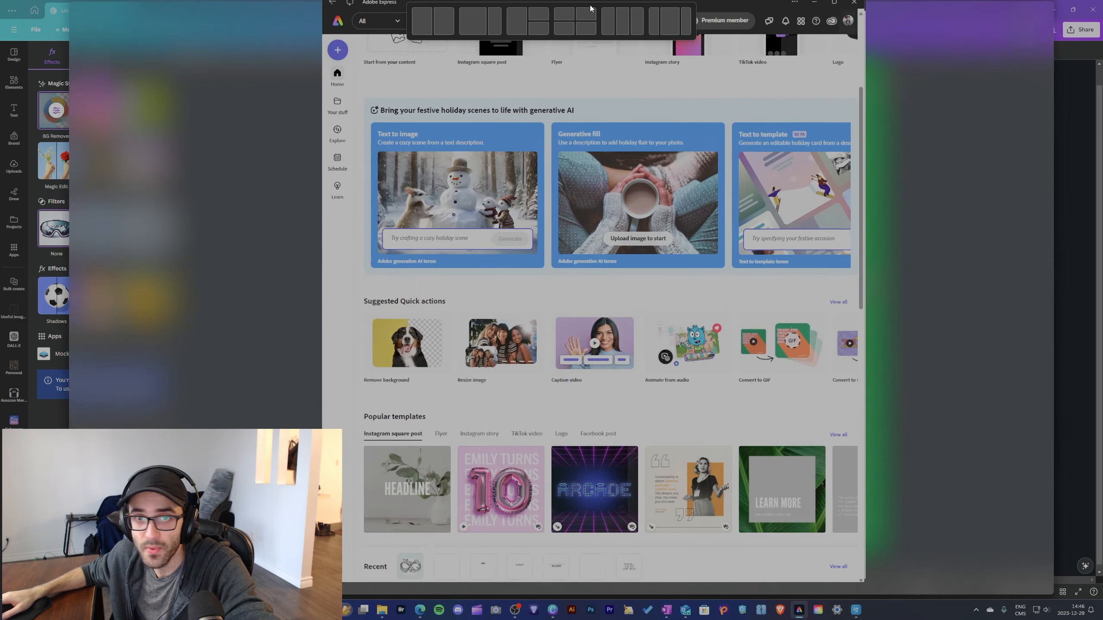
{"action": "left_click_drag", "start_coordinate": [590, 8], "coordinate": [591, 3]}
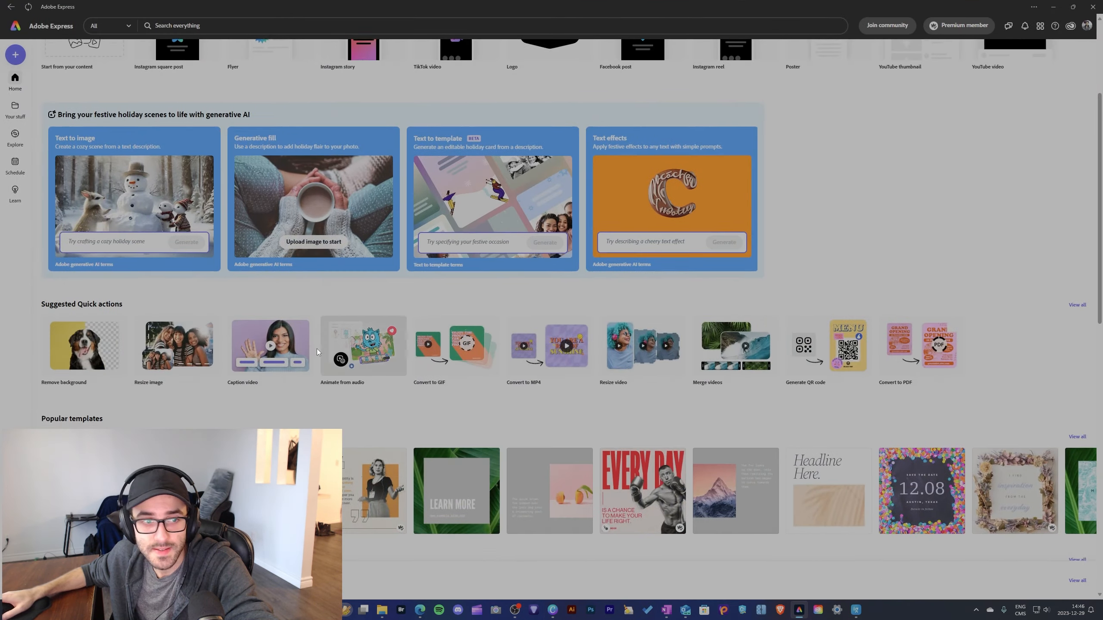
{"action": "left_click", "coordinate": [78, 358]}
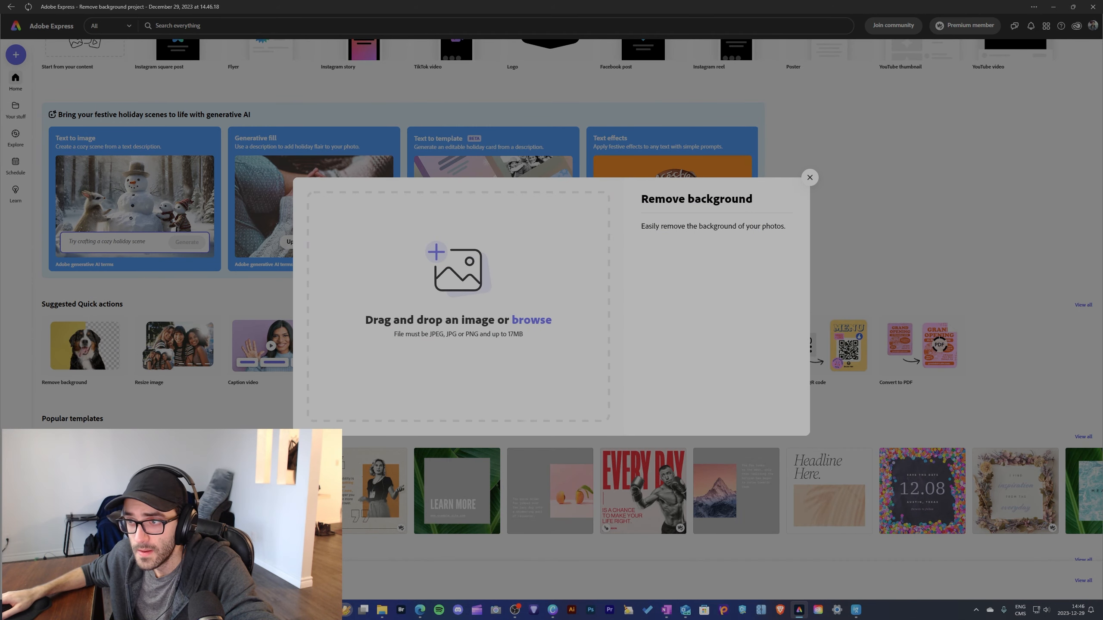
Remove the background of the complex goggles image and open the cut-out in the editor on a pale teal page
{"action": "left_click_drag", "start_coordinate": [608, 258], "coordinate": [479, 302]}
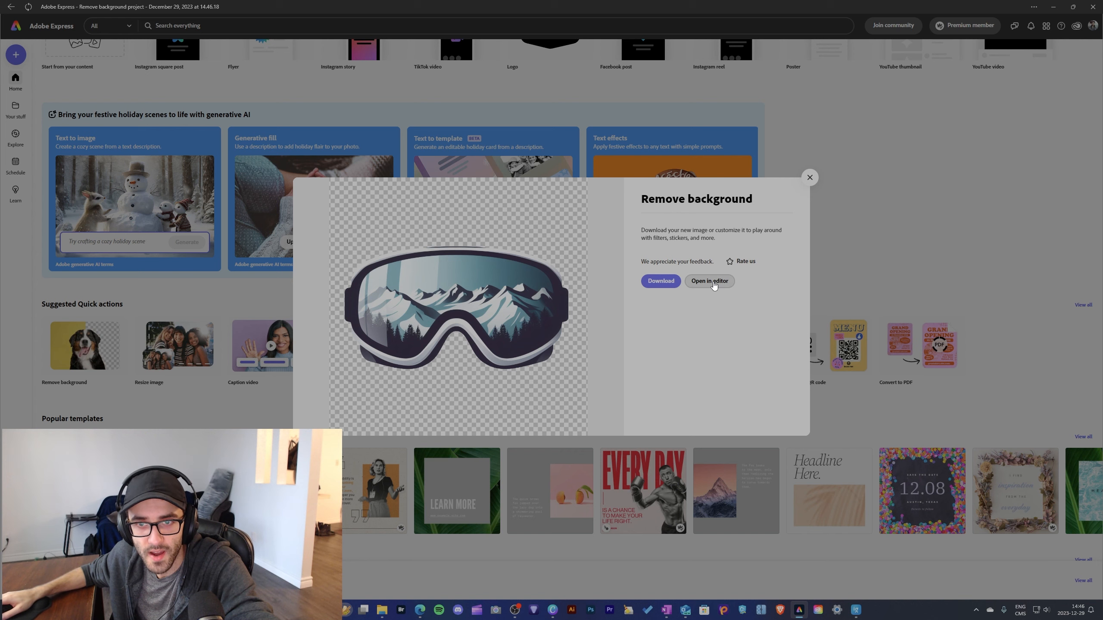
{"action": "left_click", "coordinate": [714, 280]}
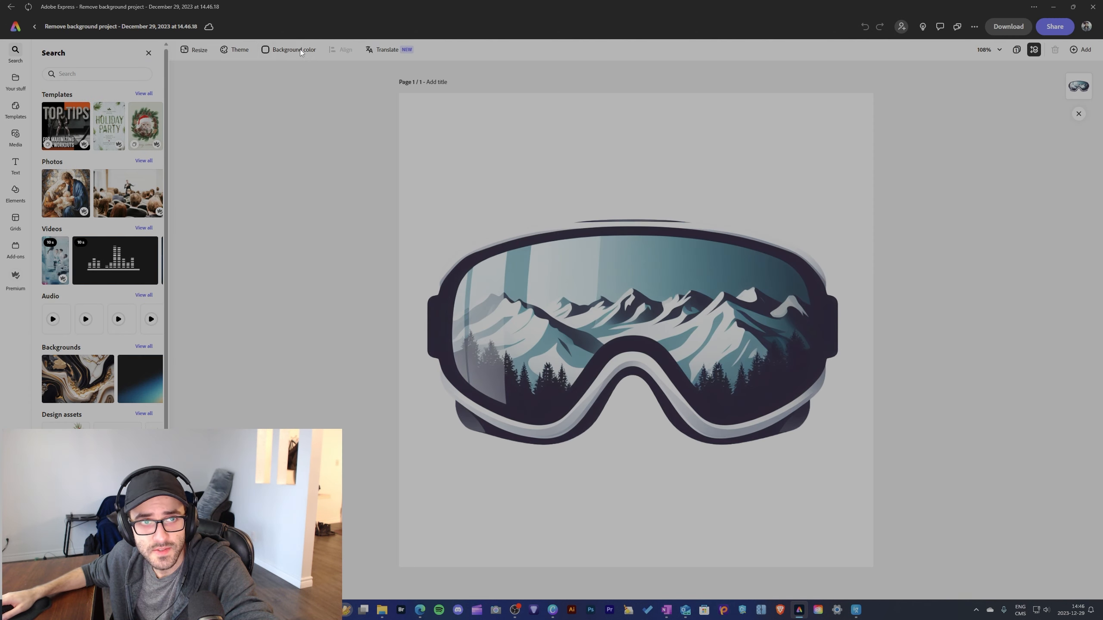
{"action": "left_click", "coordinate": [299, 50]}
{"action": "left_click", "coordinate": [295, 156]}
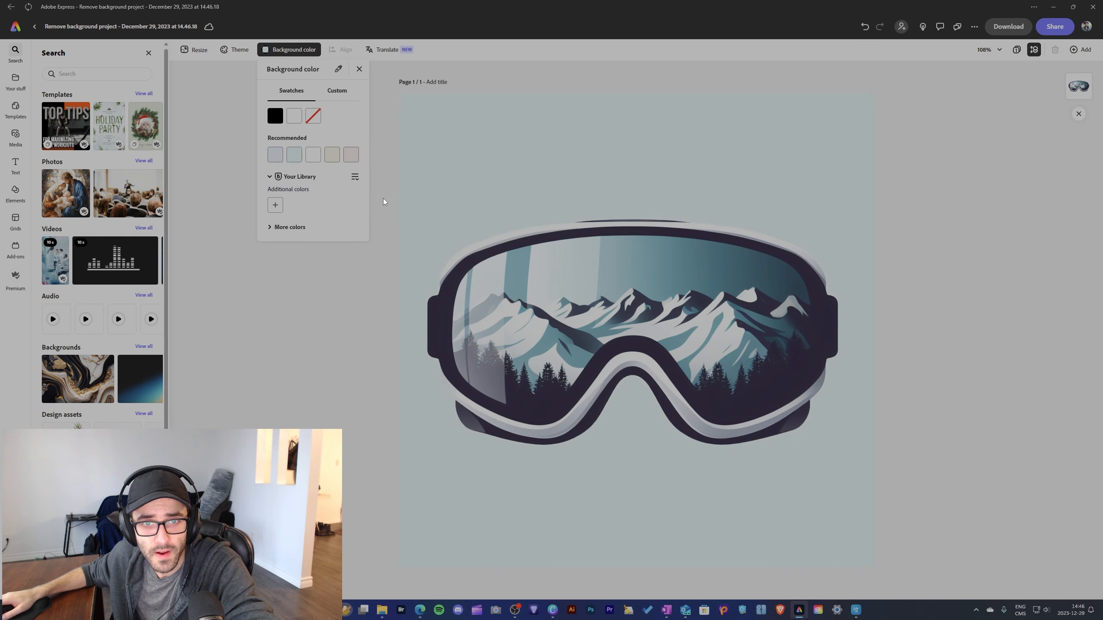
{"action": "key", "text": "ctrl+plus"}
{"action": "key", "text": "ctrl+plus"}
{"action": "key", "text": "ctrl+plus"}
{"action": "key", "text": "ctrl+plus"}
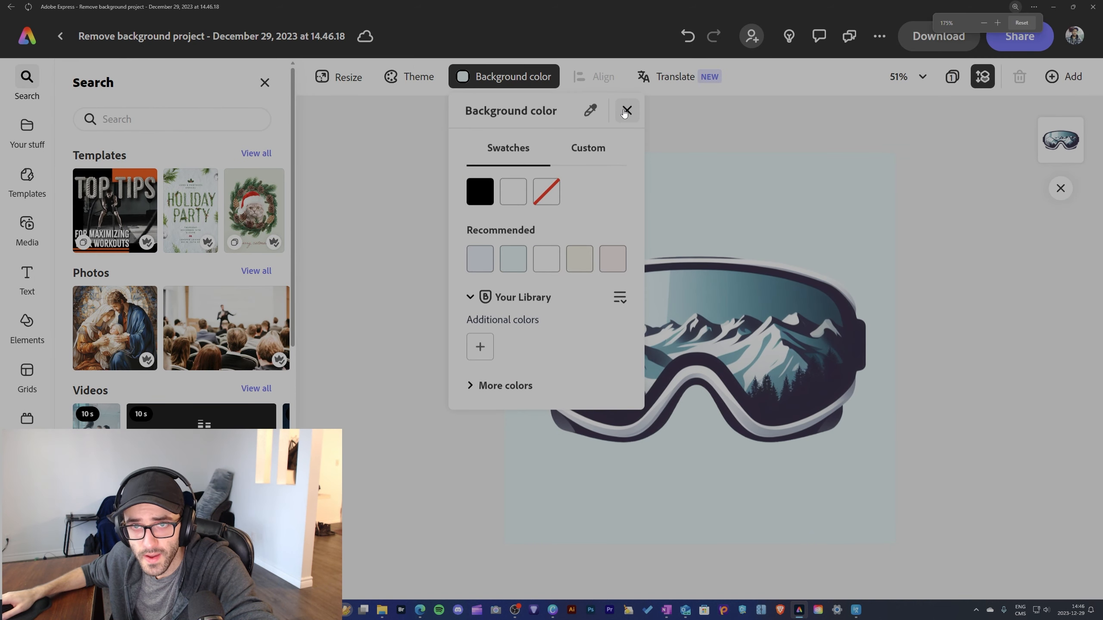
{"action": "left_click", "coordinate": [625, 111]}
Examine the edges of the goggles cut-out up close and at full-page view against the pale teal page
{"action": "scroll", "coordinate": [665, 416], "scroll_direction": "up", "scroll_amount": 5}
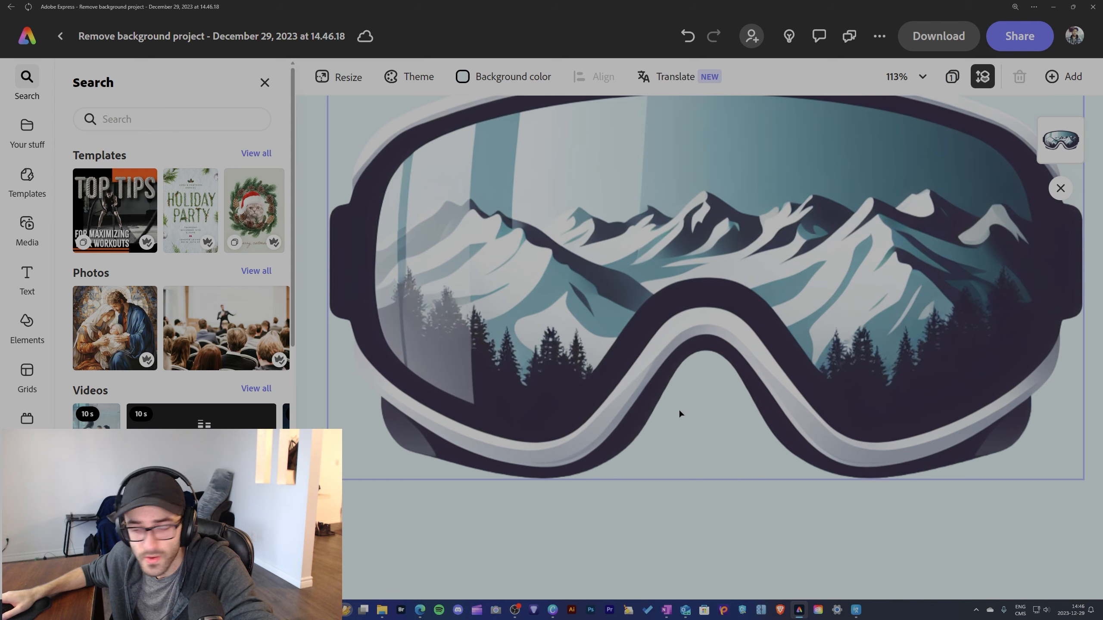
{"action": "scroll", "coordinate": [679, 411], "scroll_direction": "down", "scroll_amount": 5}
{"action": "scroll", "coordinate": [678, 410], "scroll_direction": "up", "scroll_amount": 8}
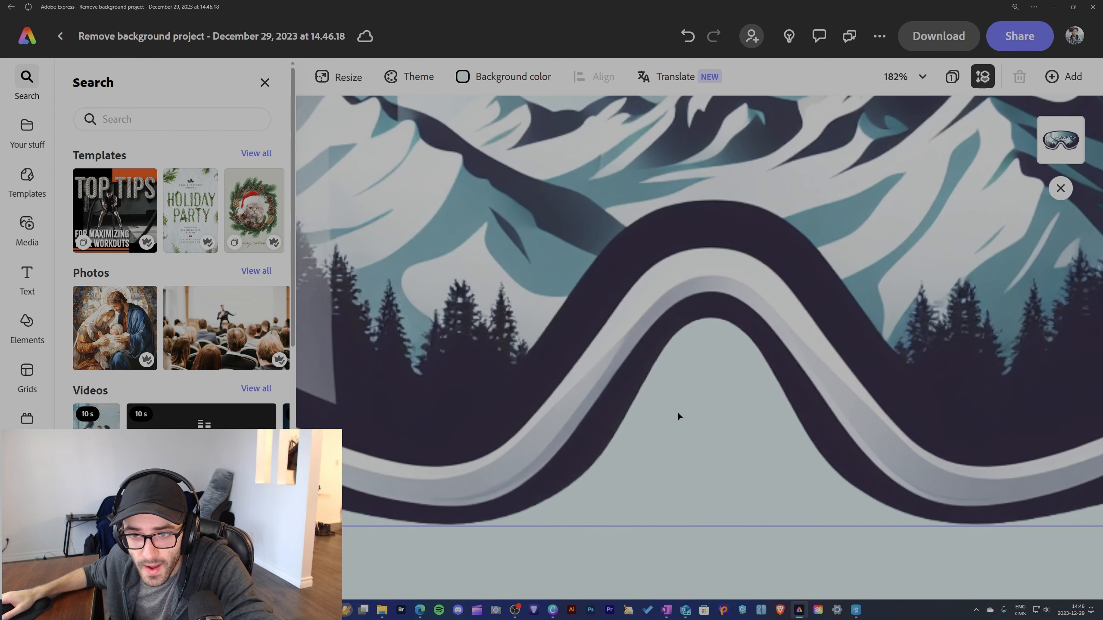
{"action": "scroll", "coordinate": [678, 415], "scroll_direction": "down", "scroll_amount": 2}
{"action": "scroll", "coordinate": [680, 413], "scroll_direction": "right", "scroll_amount": 5}
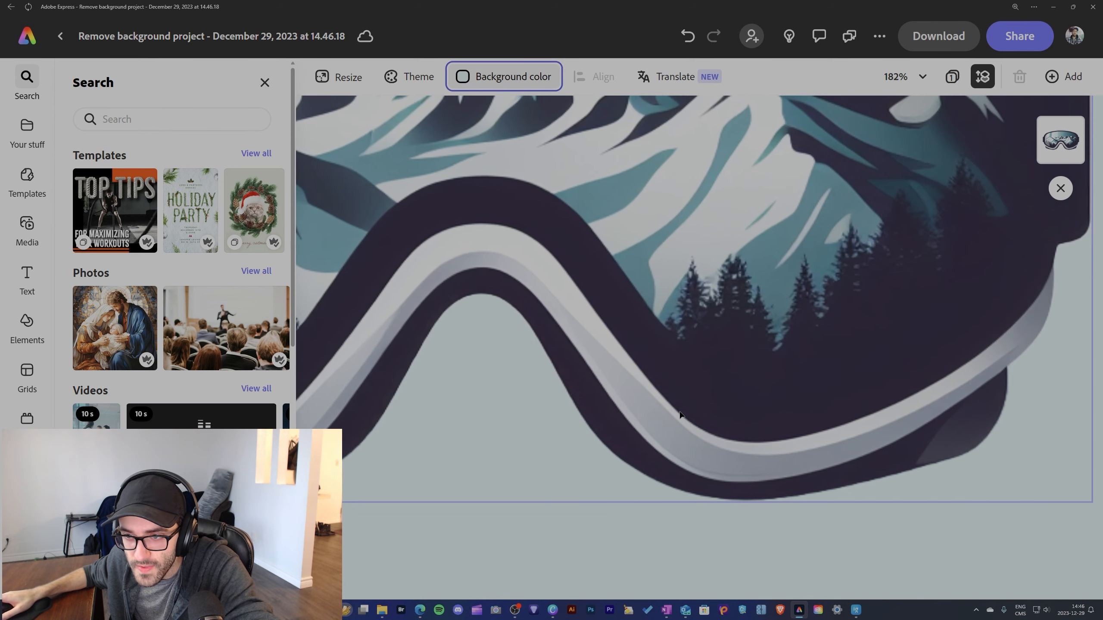
{"action": "scroll", "coordinate": [679, 415], "scroll_direction": "right", "scroll_amount": 2}
{"action": "scroll", "coordinate": [818, 401], "scroll_direction": "up", "scroll_amount": 10}
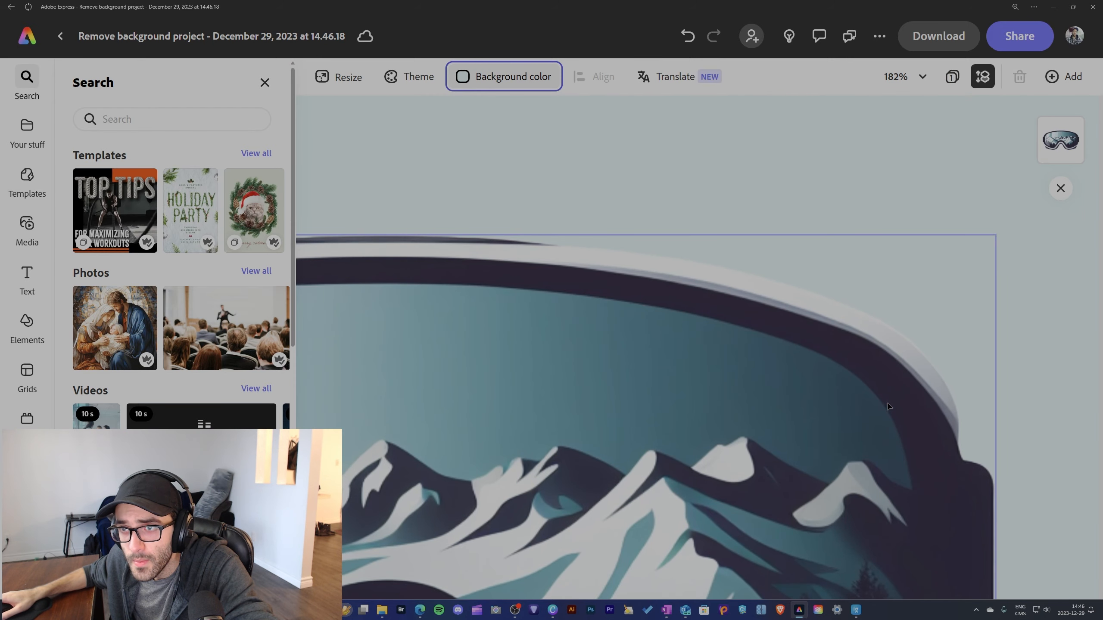
{"action": "scroll", "coordinate": [744, 376], "scroll_direction": "left", "scroll_amount": 5}
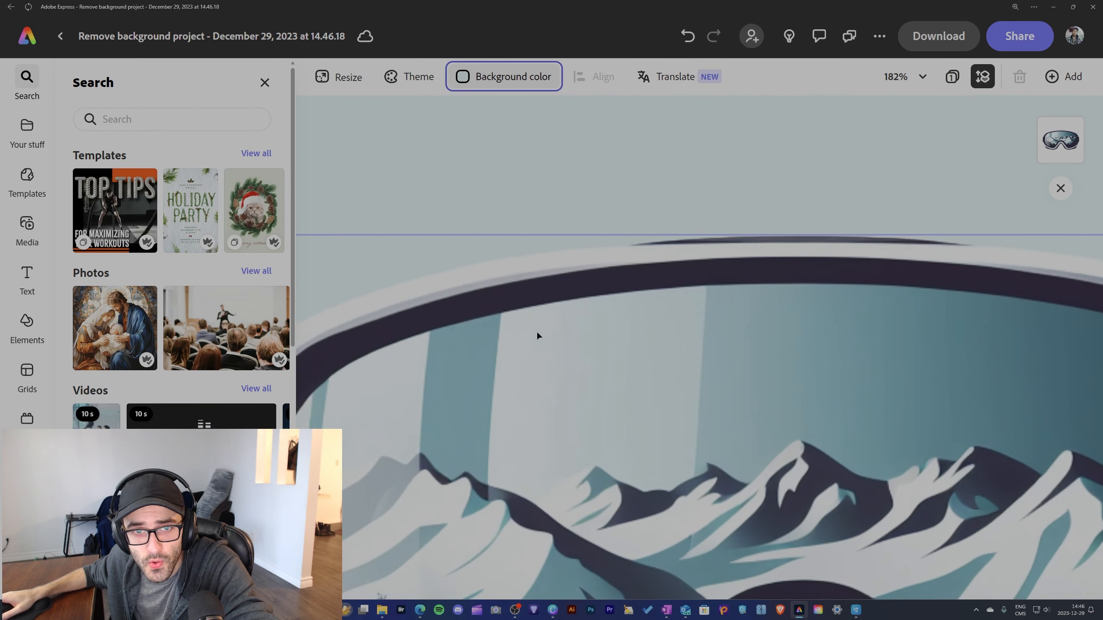
{"action": "scroll", "coordinate": [522, 330], "scroll_direction": "down", "scroll_amount": 10}
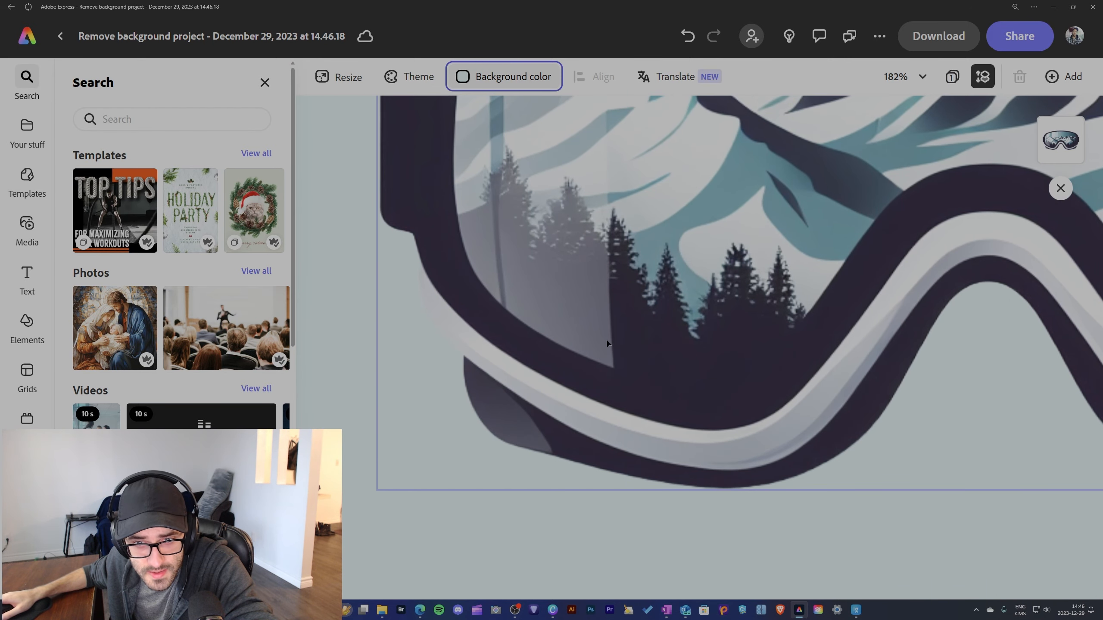
{"action": "scroll", "coordinate": [682, 339], "scroll_direction": "down", "scroll_amount": 5}
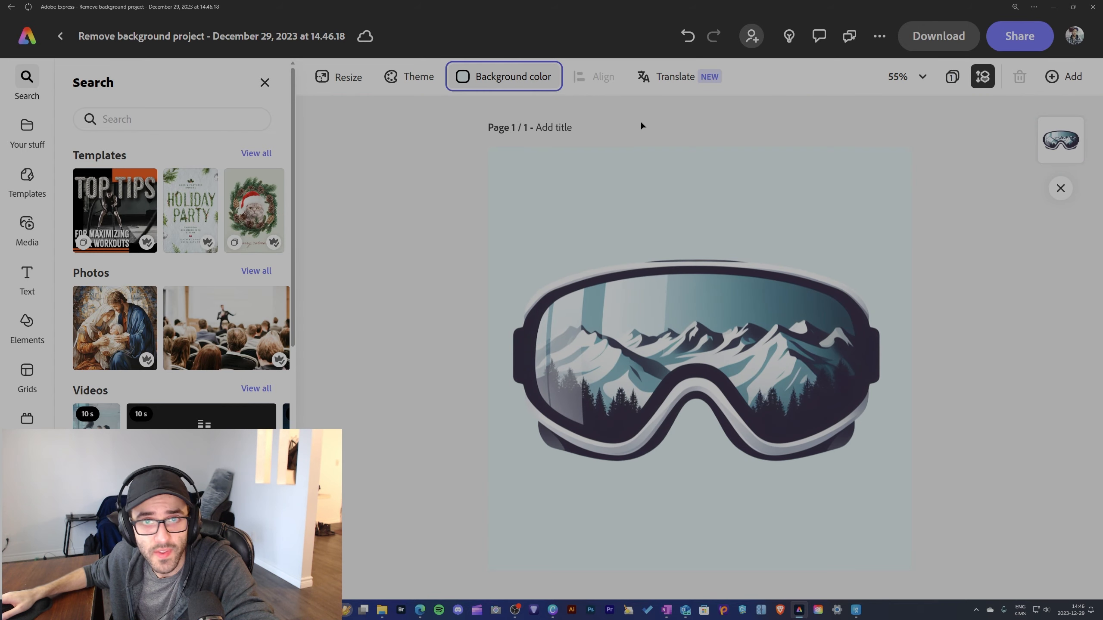
{"action": "left_click", "coordinate": [914, 77]}
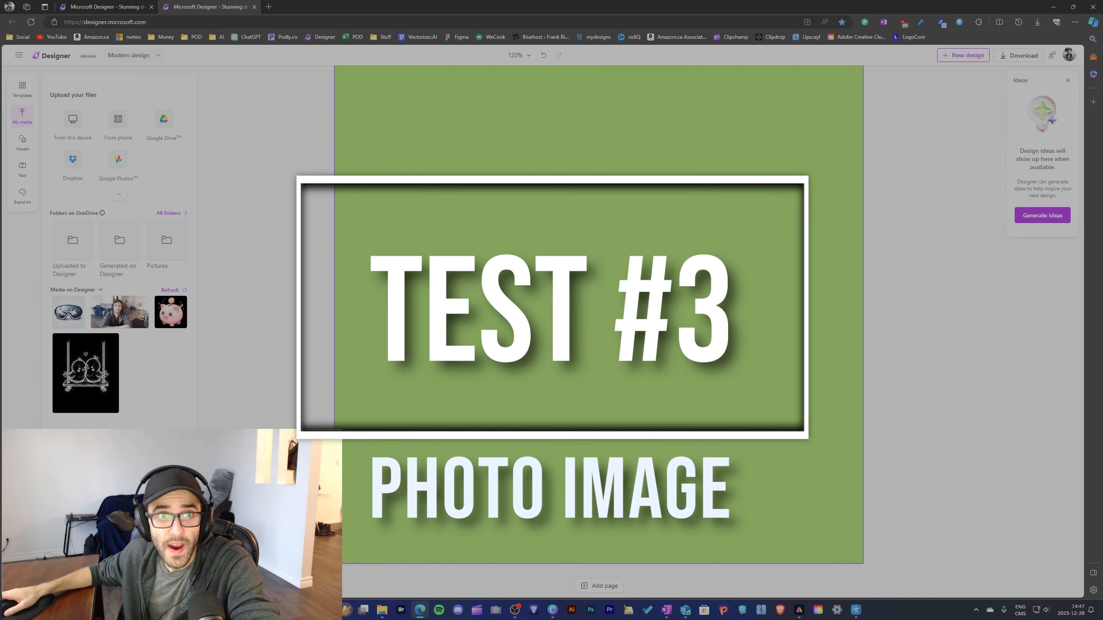
In Microsoft Designer, close the green design and open the webcam portrait photo in the editor through the Remove Background tool
{"action": "scroll", "coordinate": [637, 277], "scroll_direction": "up", "scroll_amount": 1}
{"action": "scroll", "coordinate": [637, 277], "scroll_direction": "down", "scroll_amount": 1}
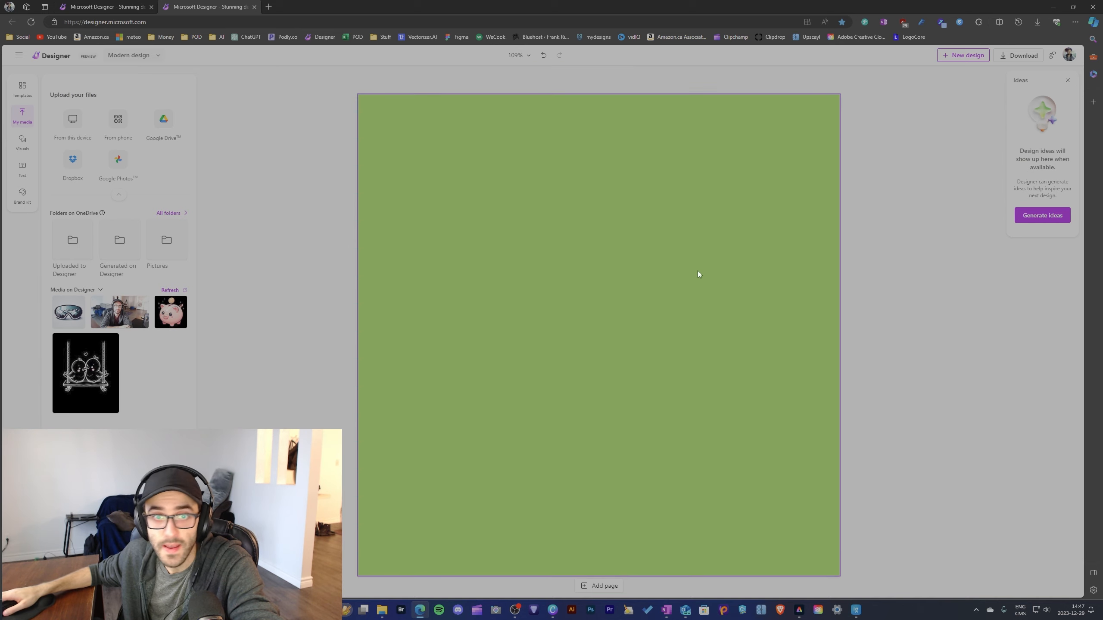
{"action": "scroll", "coordinate": [699, 273], "scroll_direction": "down", "scroll_amount": 1}
{"action": "scroll", "coordinate": [699, 273], "scroll_direction": "up", "scroll_amount": 1}
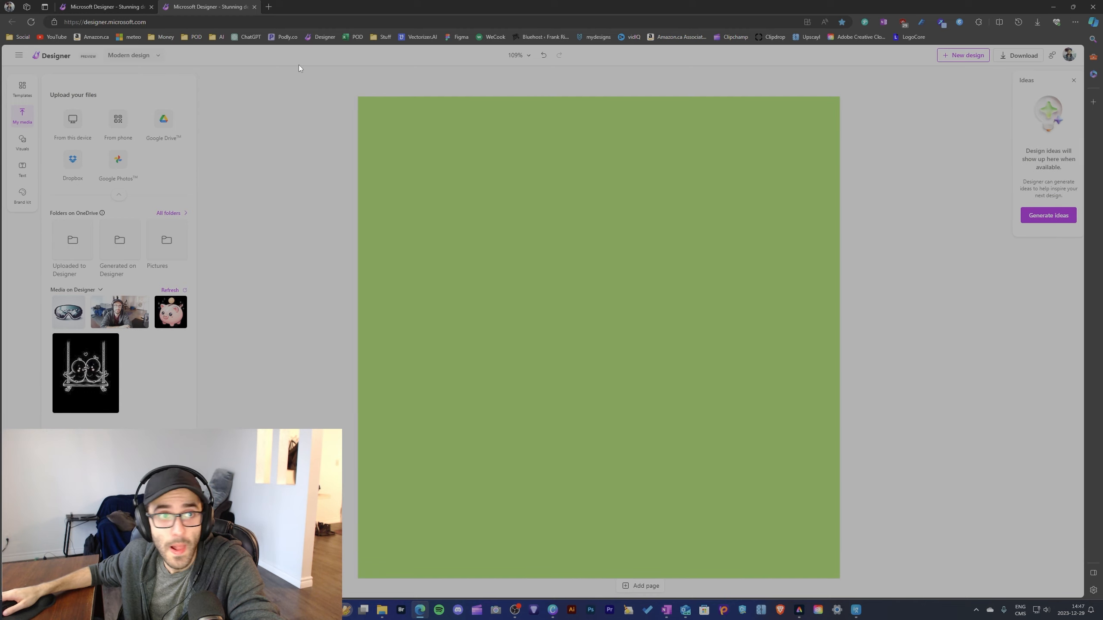
{"action": "left_click", "coordinate": [254, 7]}
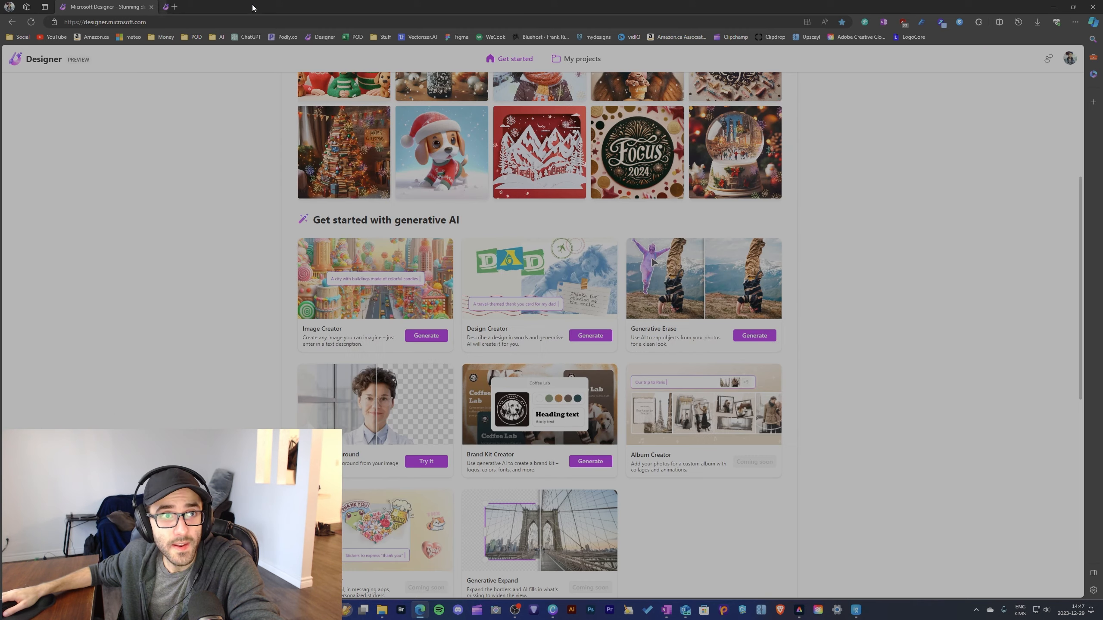
{"action": "left_click", "coordinate": [426, 462]}
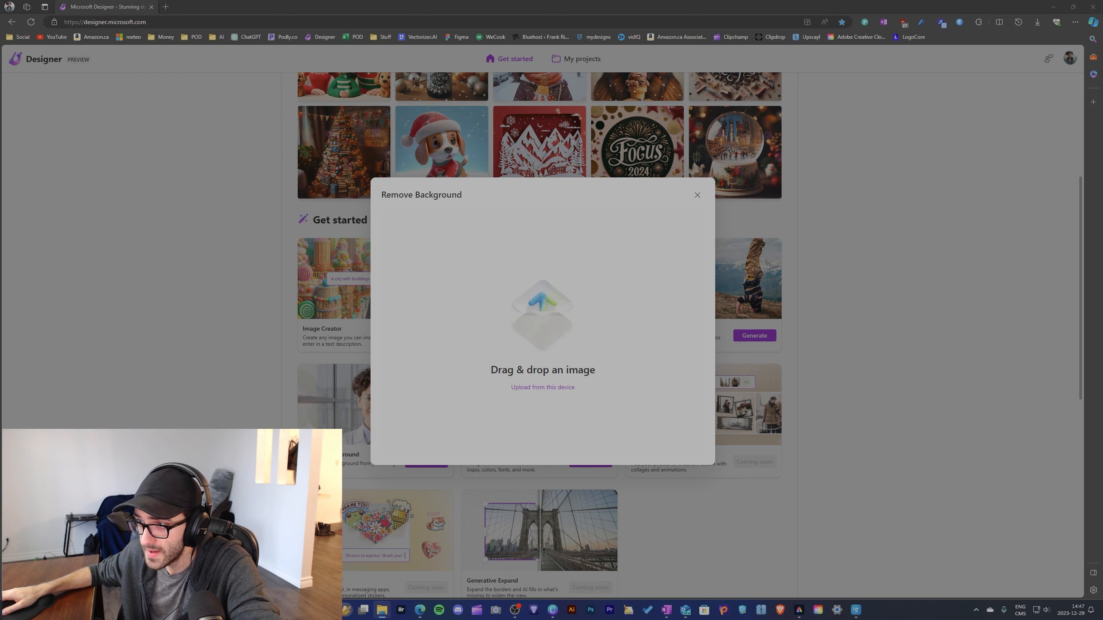
{"action": "left_click_drag", "start_coordinate": [1102, 278], "coordinate": [541, 268]}
{"action": "left_click", "coordinate": [520, 385]}
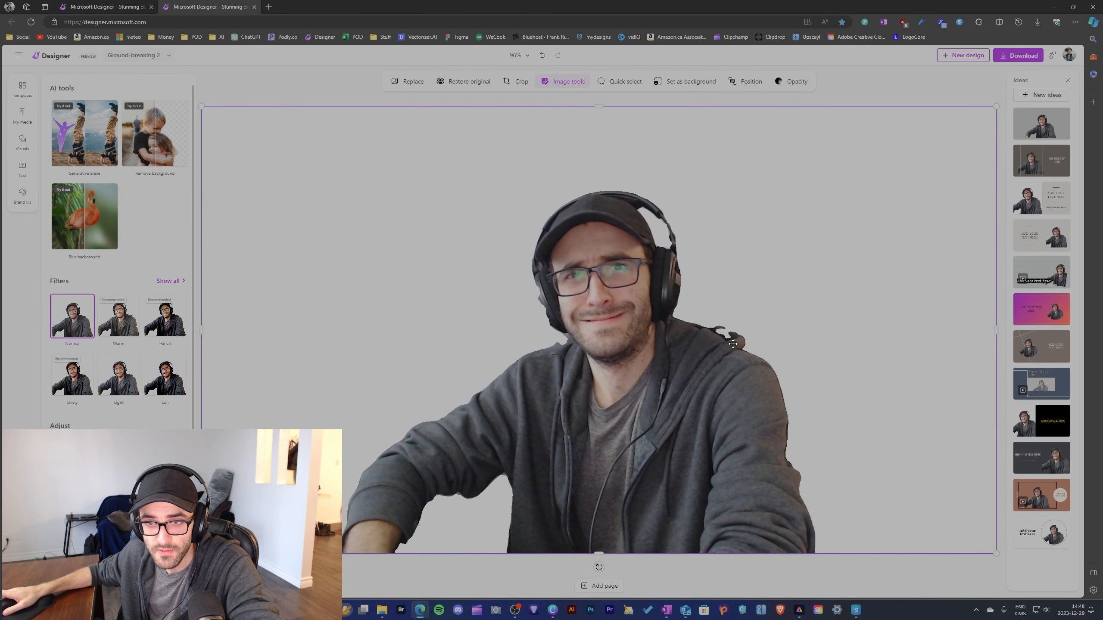
Examine the portrait cut-out's edges around the headphones, hood, neck and sleeves up close and at full view
{"action": "scroll", "coordinate": [727, 333], "scroll_direction": "up", "scroll_amount": 5}
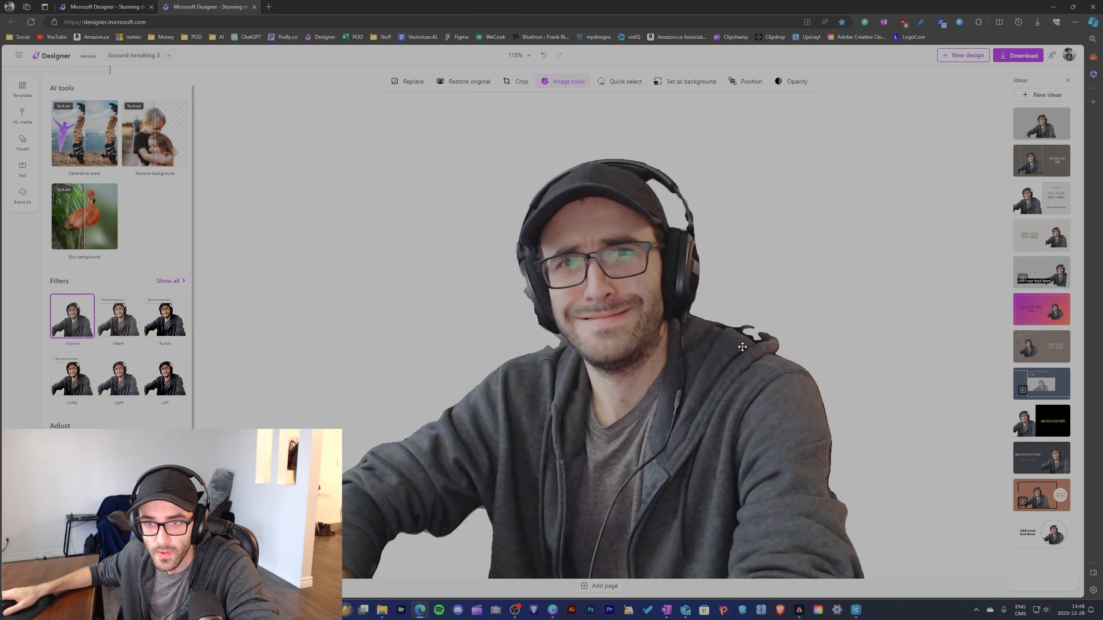
{"action": "scroll", "coordinate": [803, 316], "scroll_direction": "up", "scroll_amount": 5}
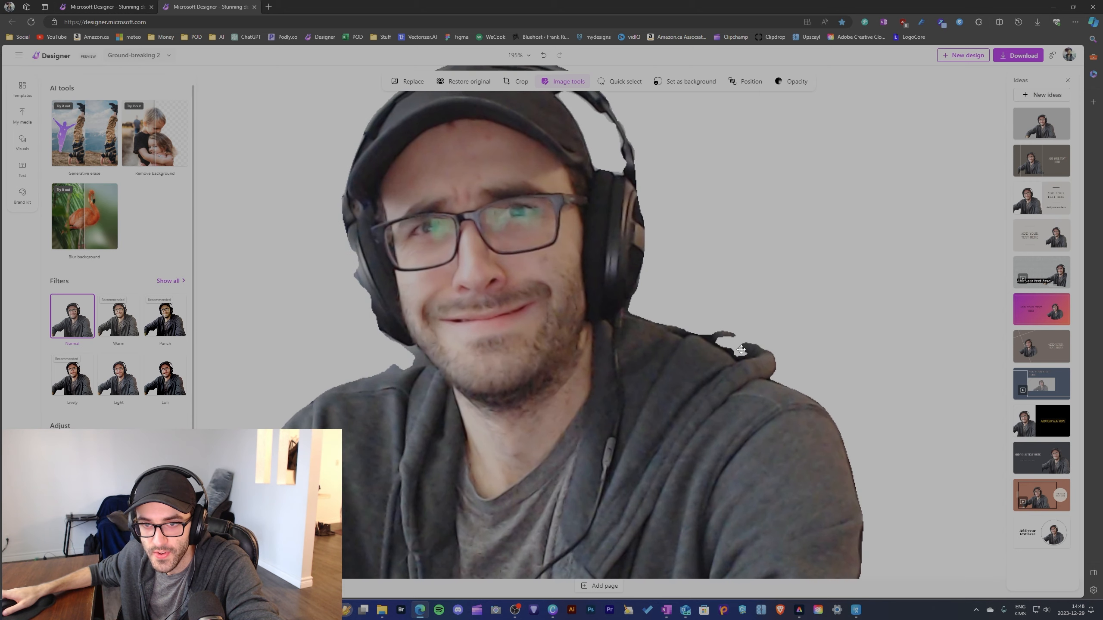
{"action": "scroll", "coordinate": [825, 361], "scroll_direction": "down", "scroll_amount": 2}
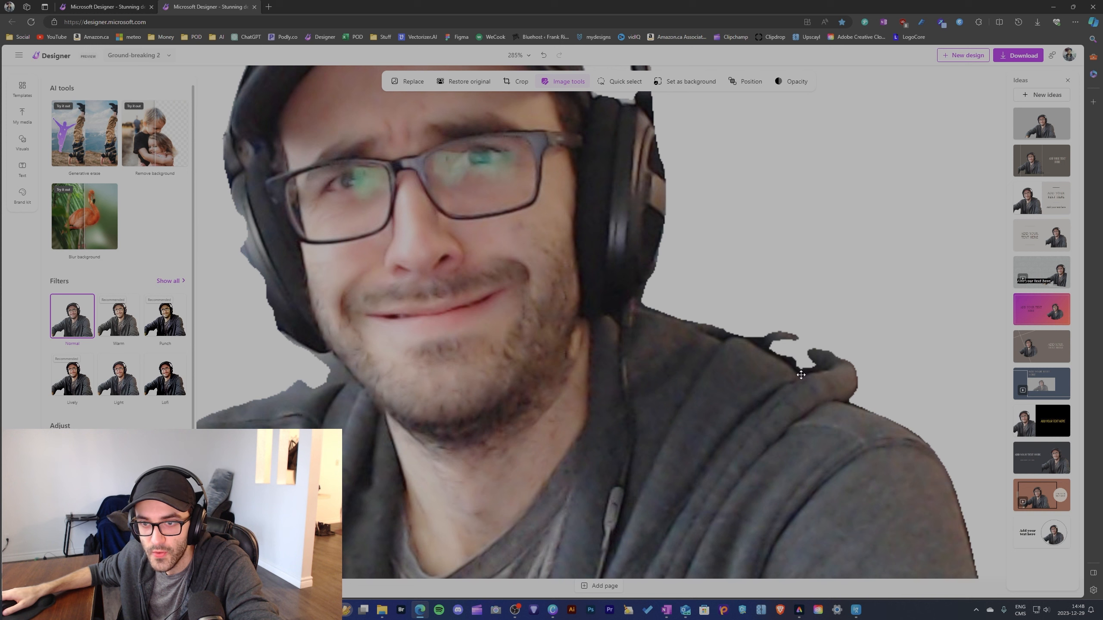
{"action": "scroll", "coordinate": [808, 362], "scroll_direction": "down", "scroll_amount": 3}
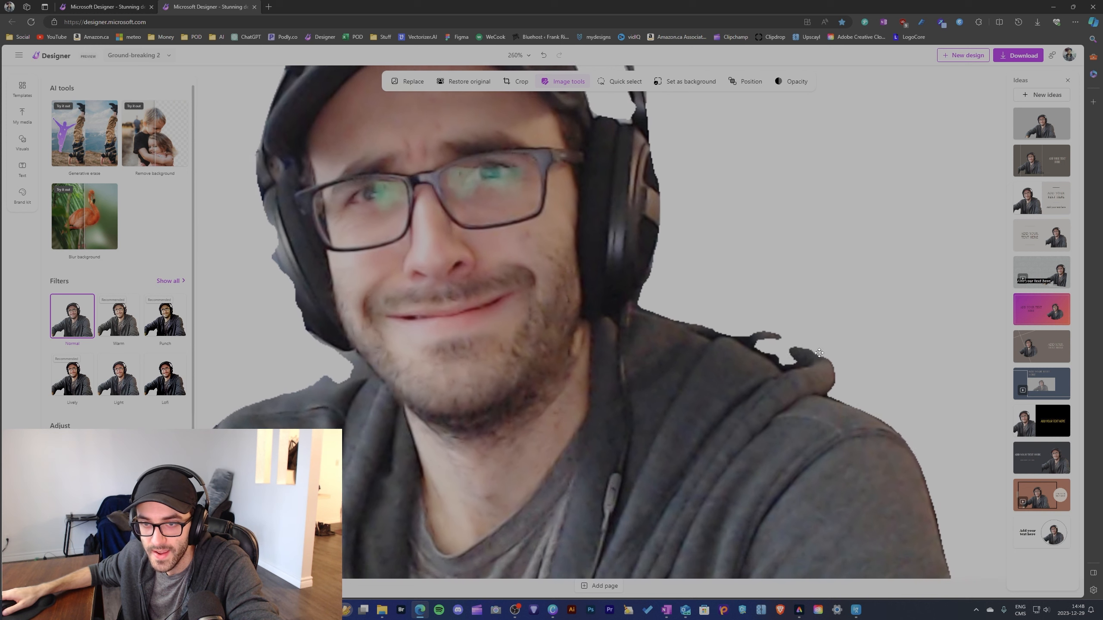
{"action": "scroll", "coordinate": [281, 285], "scroll_direction": "up", "scroll_amount": 3}
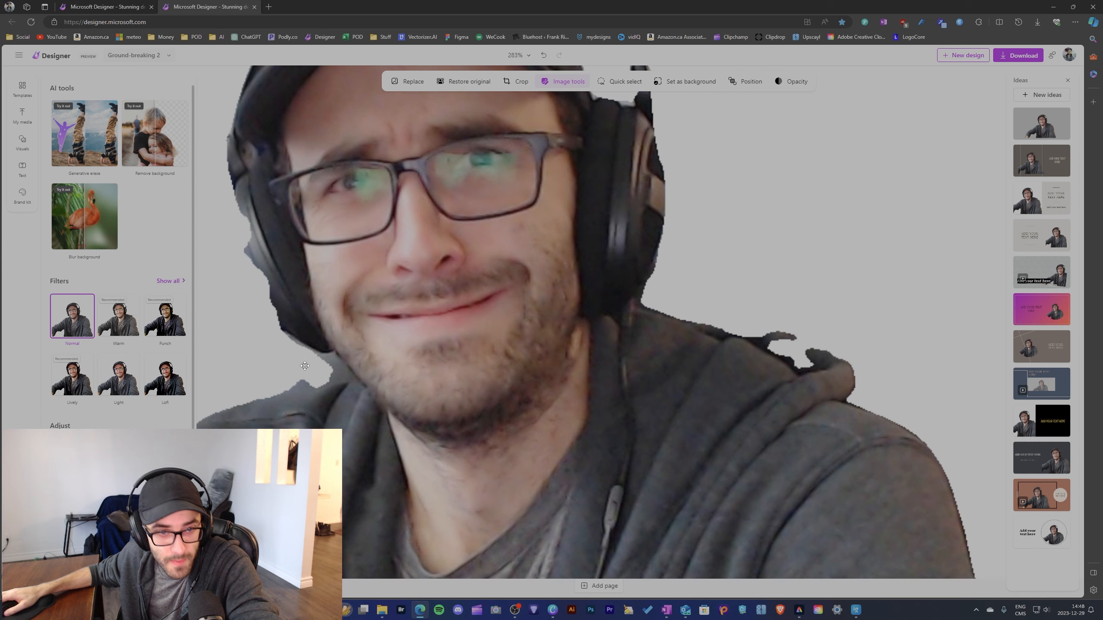
{"action": "left_click_drag", "start_coordinate": [295, 366], "coordinate": [644, 298]}
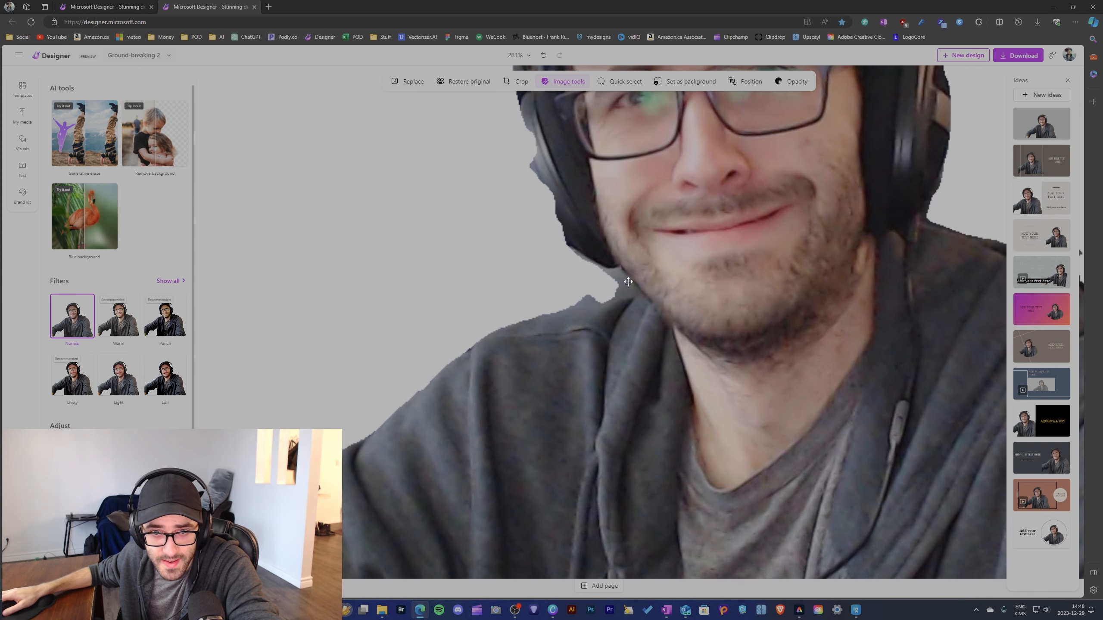
{"action": "left_click_drag", "start_coordinate": [459, 313], "coordinate": [529, 257]}
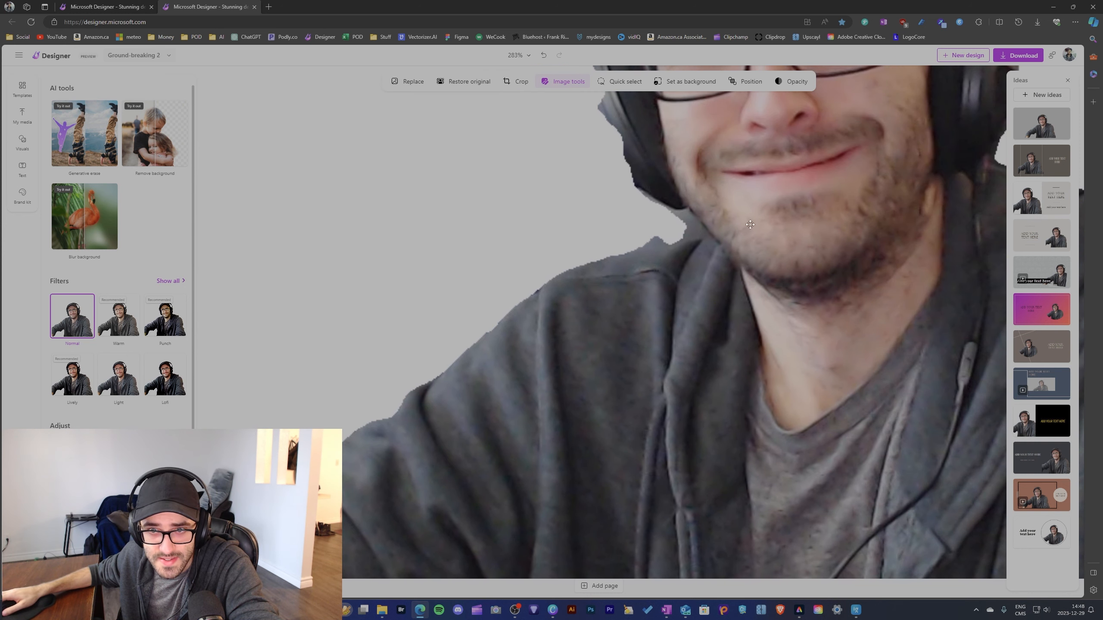
{"action": "scroll", "coordinate": [660, 269], "scroll_direction": "down", "scroll_amount": 6}
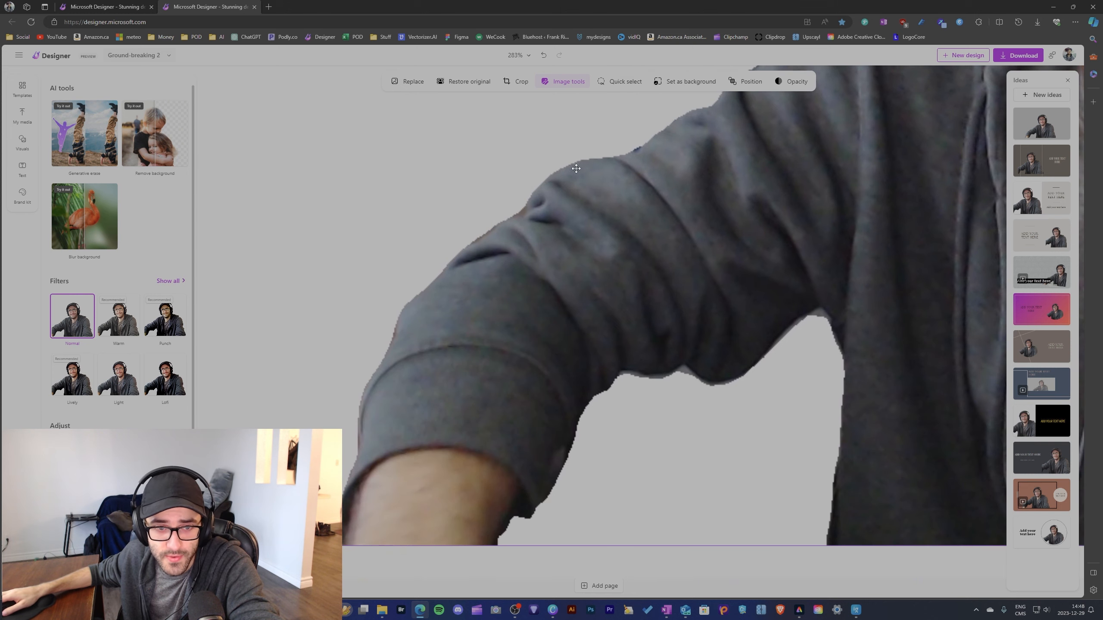
{"action": "scroll", "coordinate": [672, 347], "scroll_direction": "down", "scroll_amount": 3}
{"action": "scroll", "coordinate": [709, 320], "scroll_direction": "down", "scroll_amount": 4}
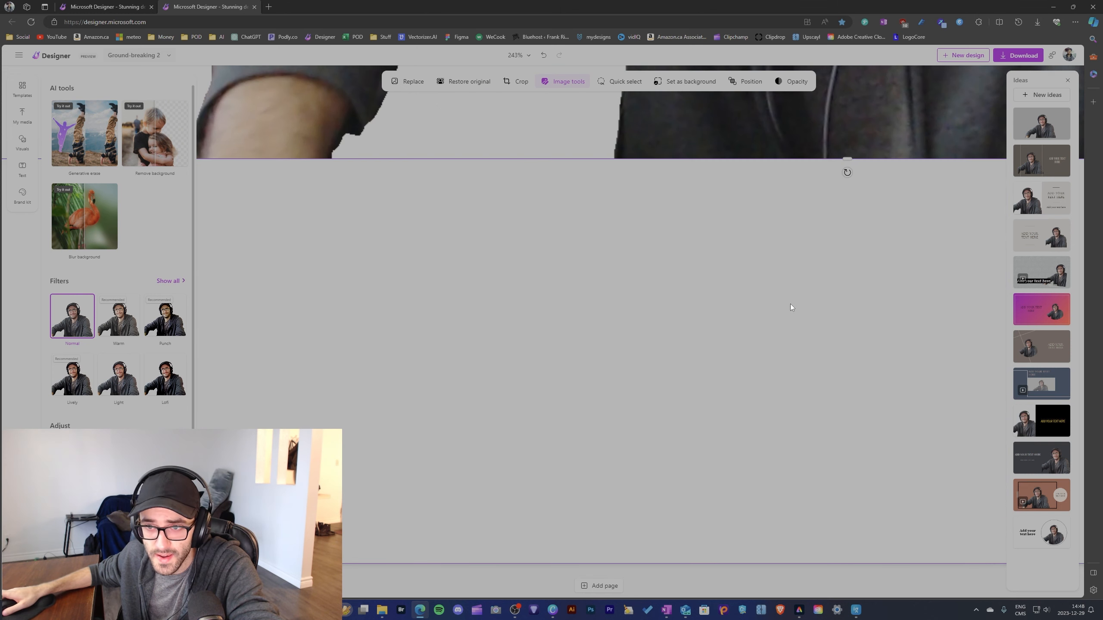
{"action": "scroll", "coordinate": [787, 265], "scroll_direction": "up", "scroll_amount": 4}
{"action": "scroll", "coordinate": [814, 294], "scroll_direction": "down", "scroll_amount": 2}
{"action": "scroll", "coordinate": [843, 294], "scroll_direction": "up", "scroll_amount": 1}
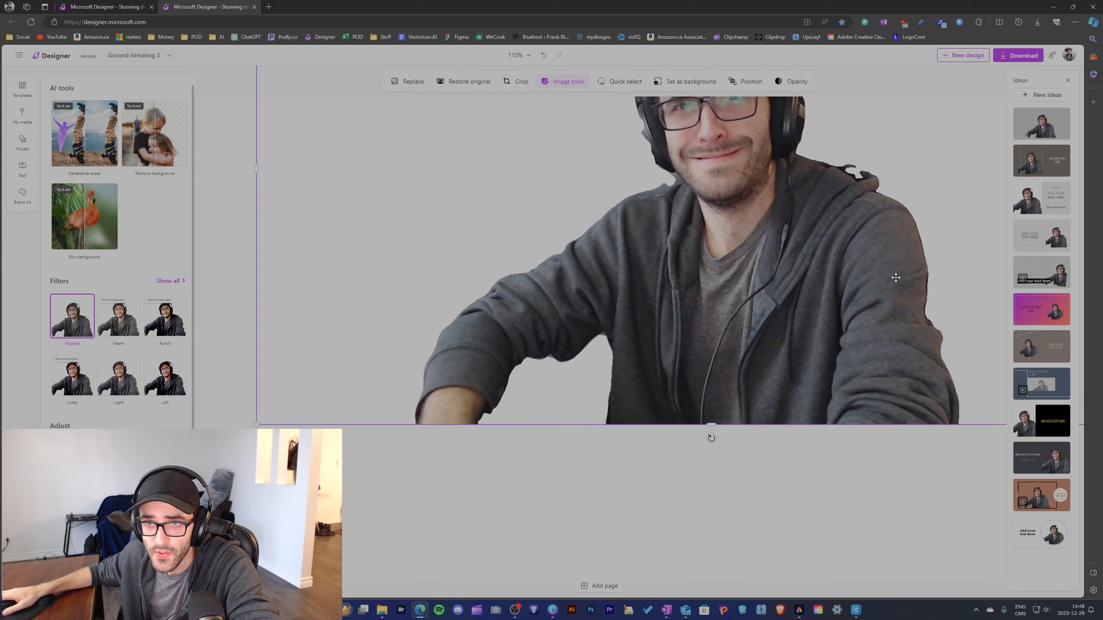
{"action": "scroll", "coordinate": [790, 256], "scroll_direction": "down", "scroll_amount": 1}
{"action": "scroll", "coordinate": [849, 269], "scroll_direction": "up", "scroll_amount": 1}
{"action": "scroll", "coordinate": [845, 272], "scroll_direction": "down", "scroll_amount": 1}
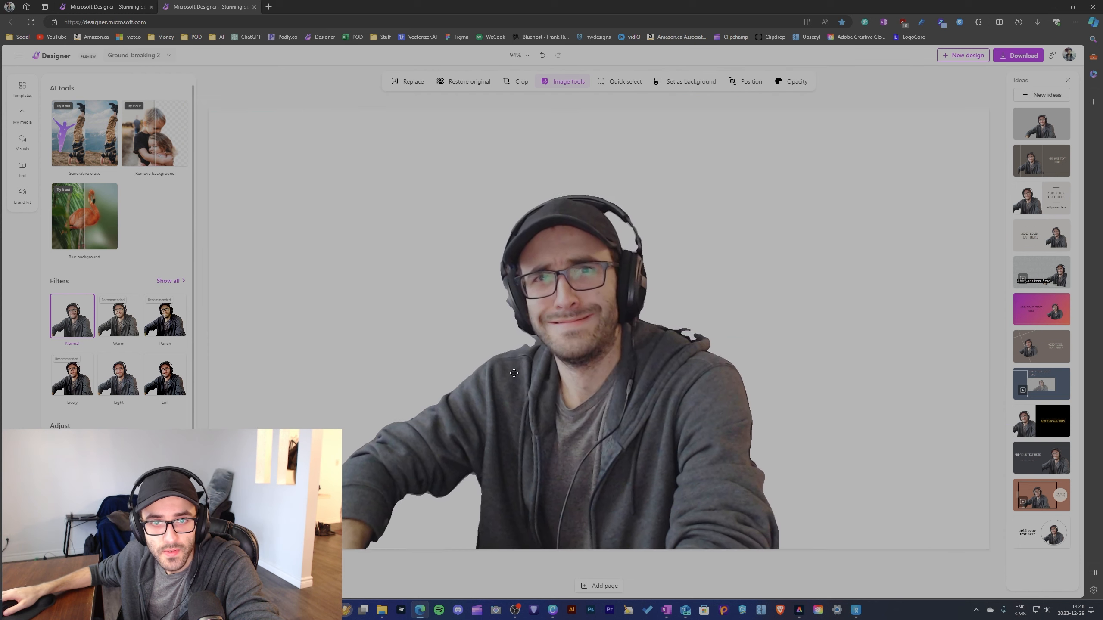
Restore the original portrait photo and remove the wall behind the man with Quick select
{"action": "left_click", "coordinate": [468, 82]}
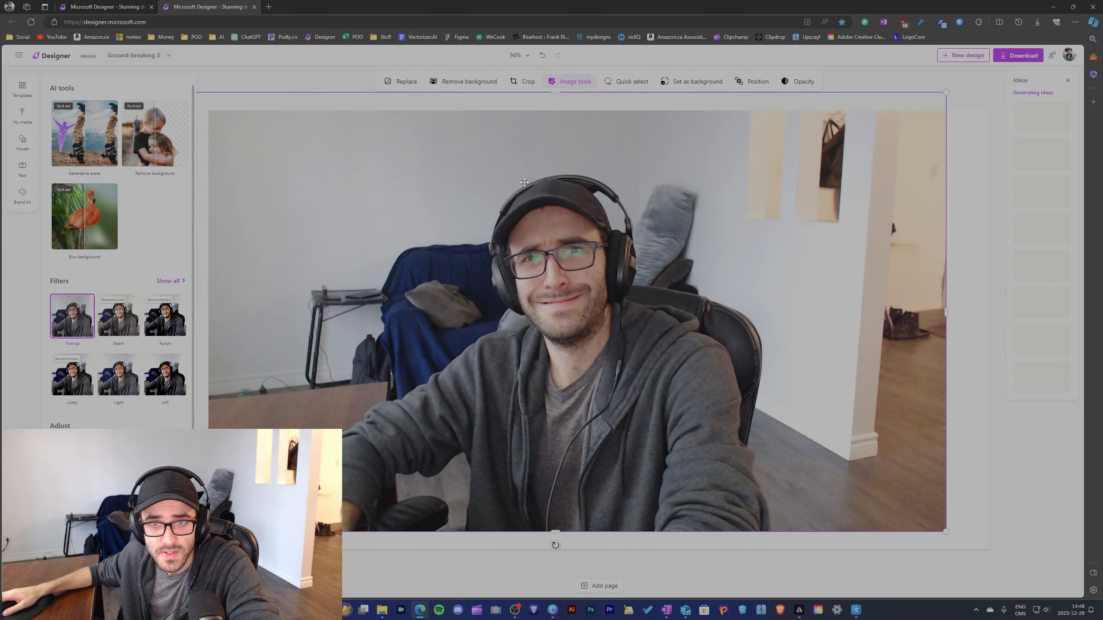
{"action": "left_click", "coordinate": [632, 86]}
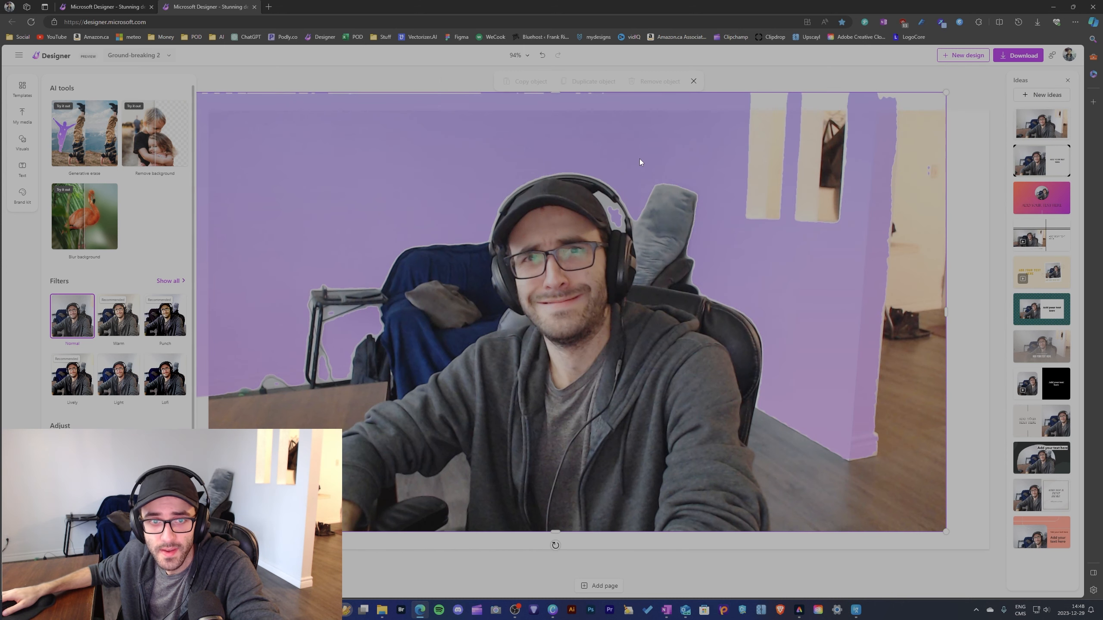
{"action": "left_click", "coordinate": [640, 160]}
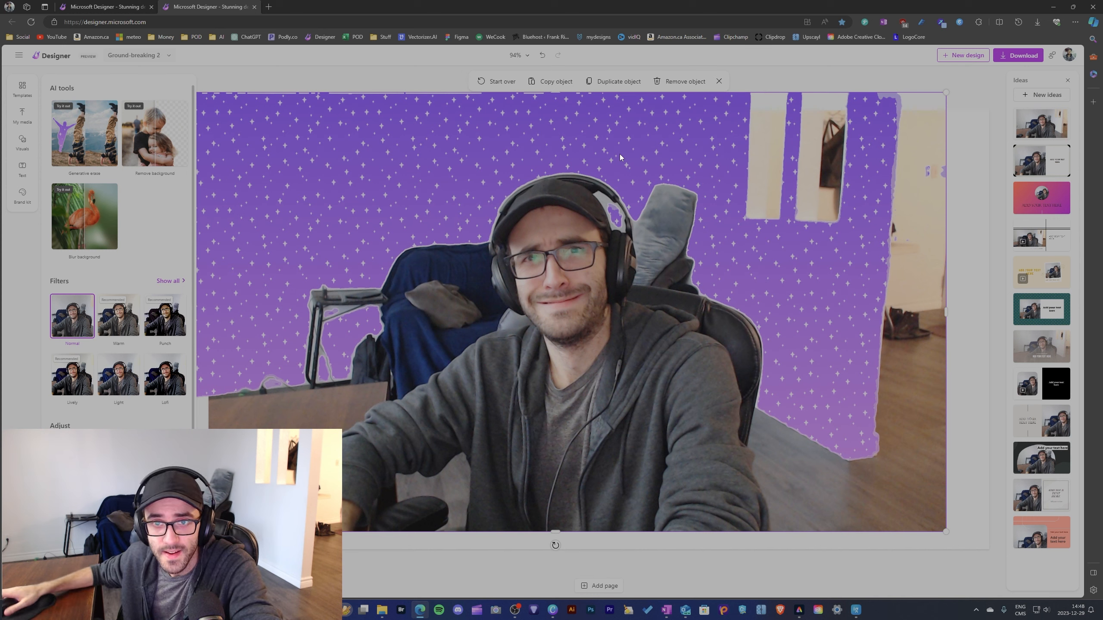
{"action": "left_click", "coordinate": [676, 82]}
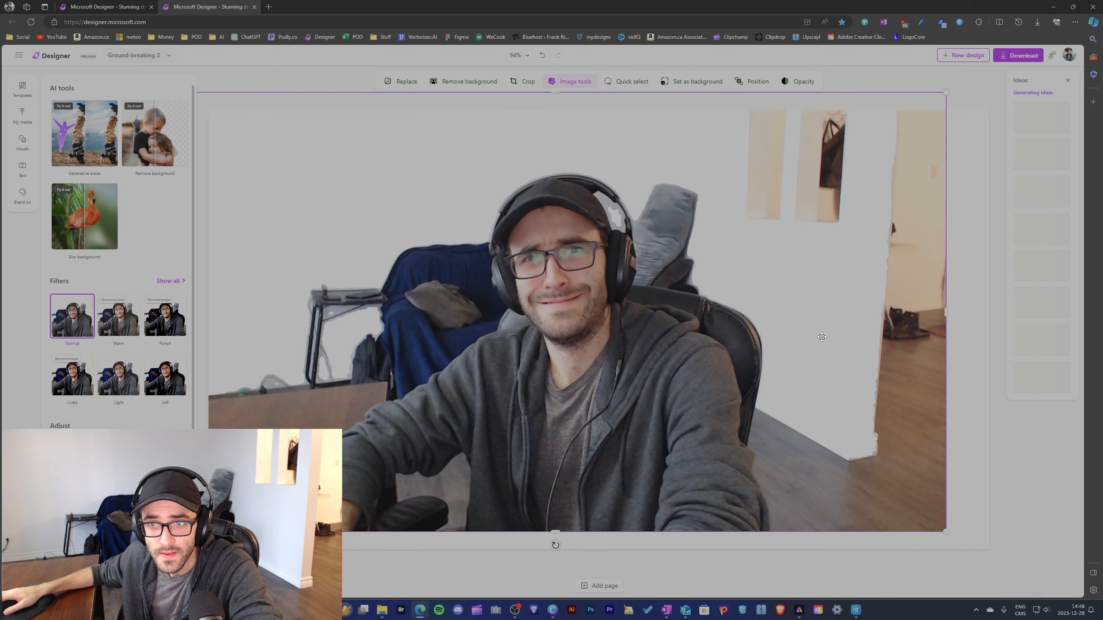
Select the furniture, floor, doorway and gap inside the headphones with Quick select and remove them from the portrait
{"action": "left_click", "coordinate": [632, 82]}
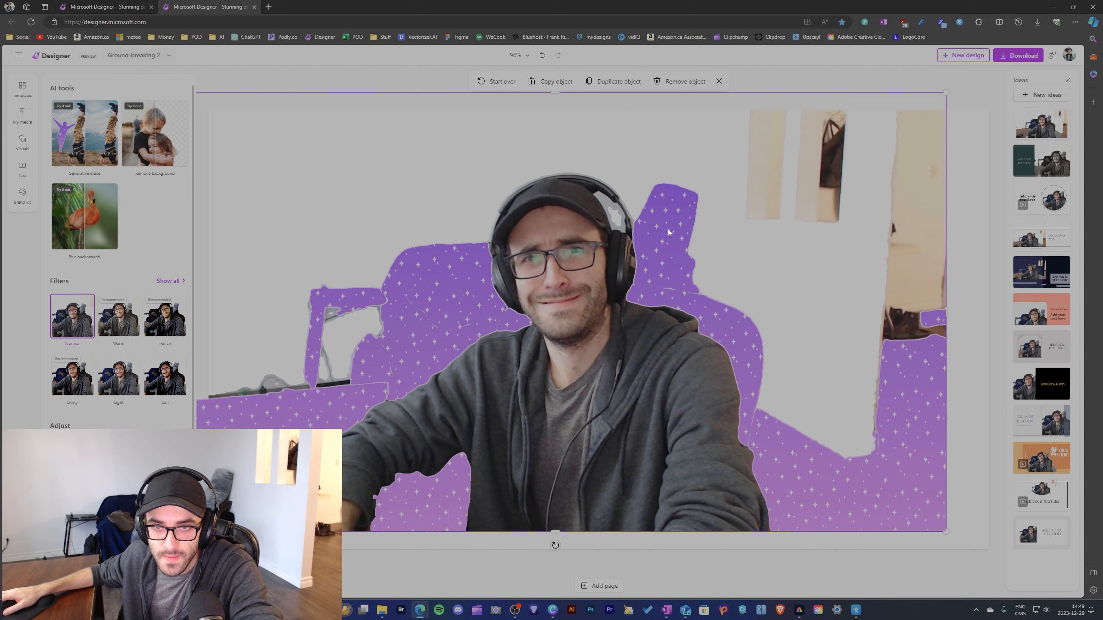
{"action": "left_click", "coordinate": [604, 201]}
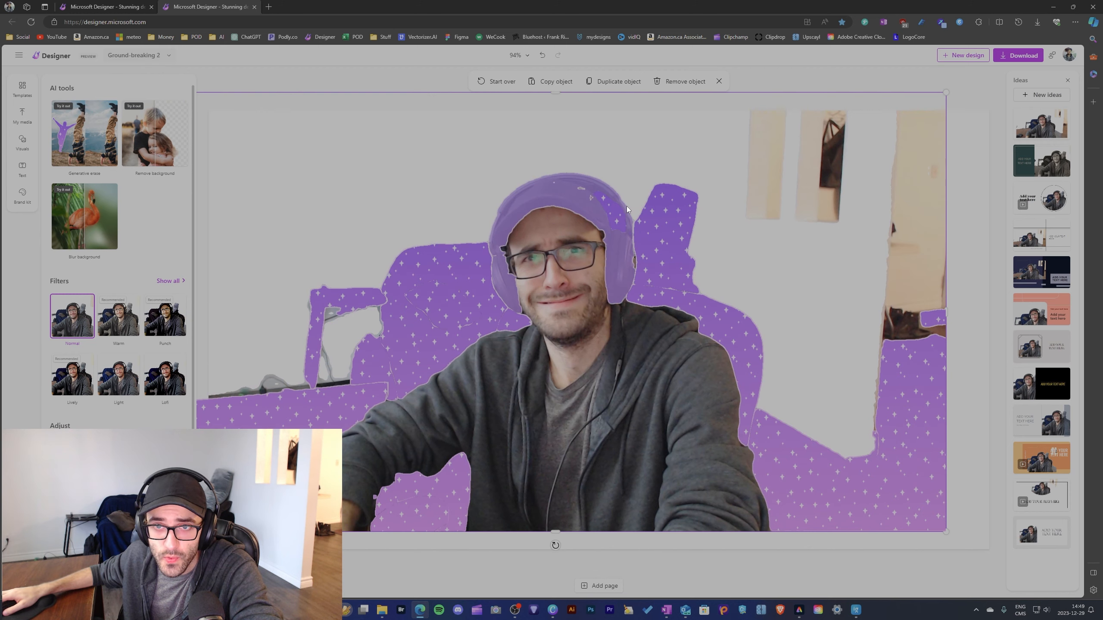
{"action": "left_click", "coordinate": [904, 280]}
{"action": "left_click", "coordinate": [896, 325]}
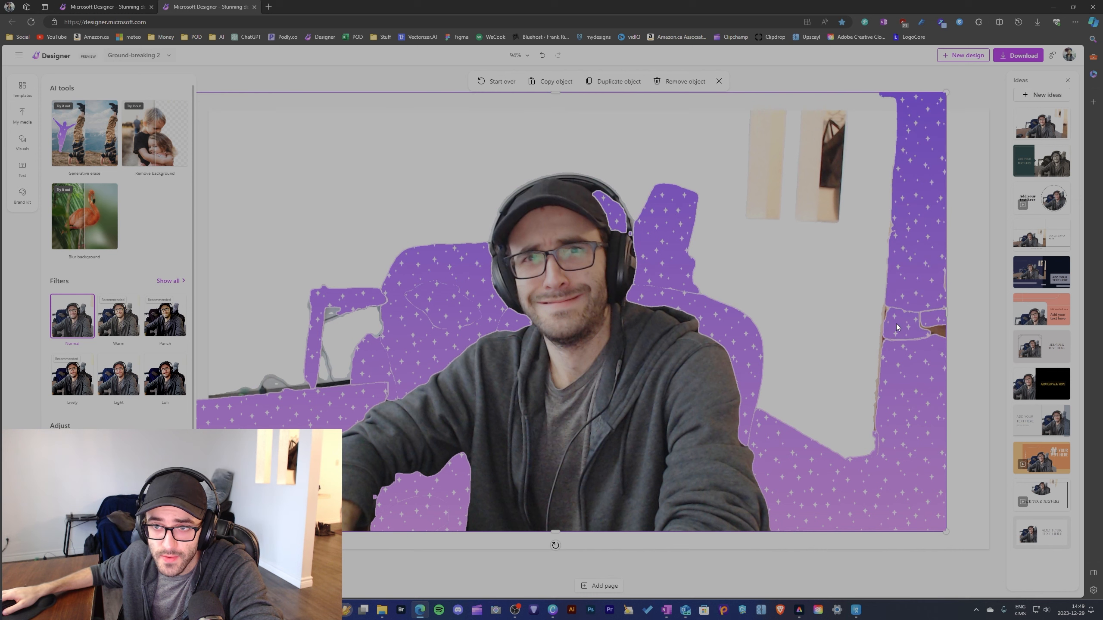
{"action": "left_click", "coordinate": [938, 332]}
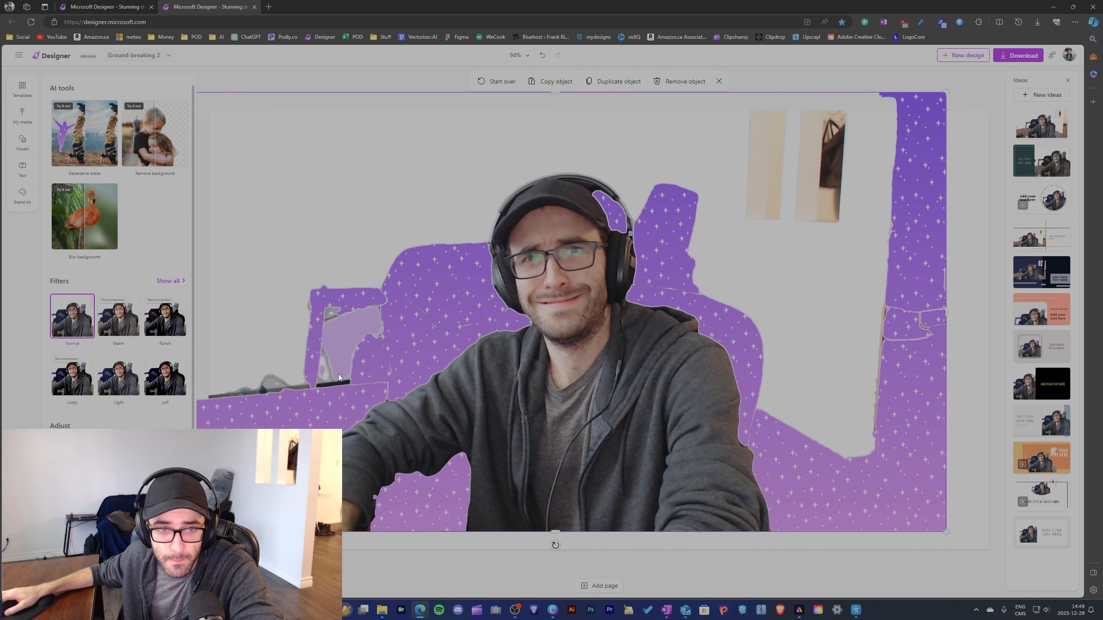
{"action": "left_click", "coordinate": [331, 382]}
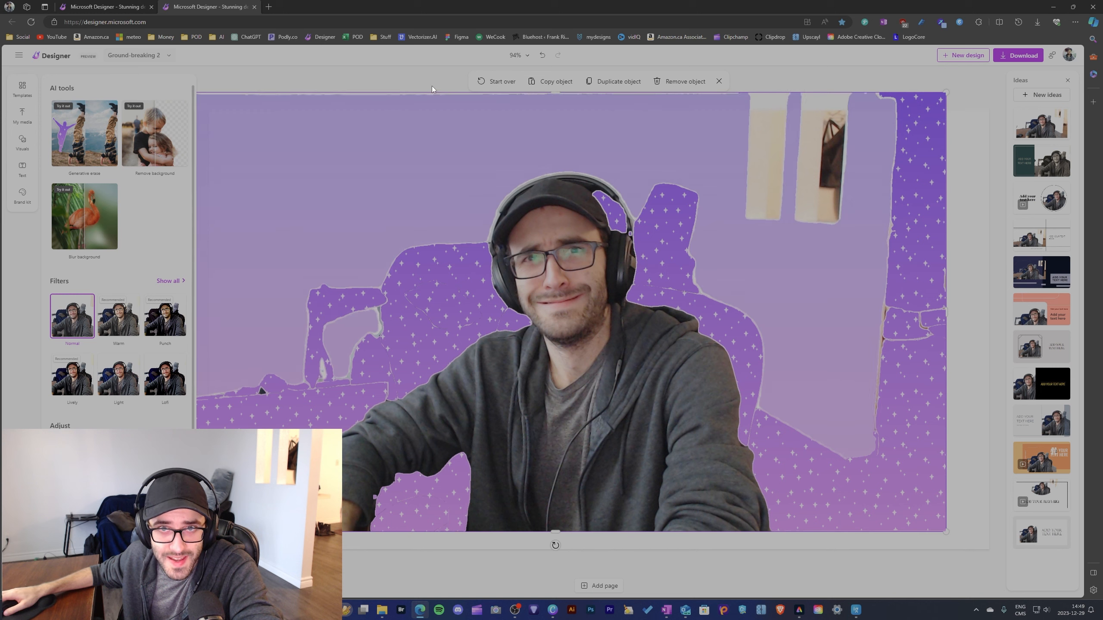
{"action": "left_click", "coordinate": [691, 83]}
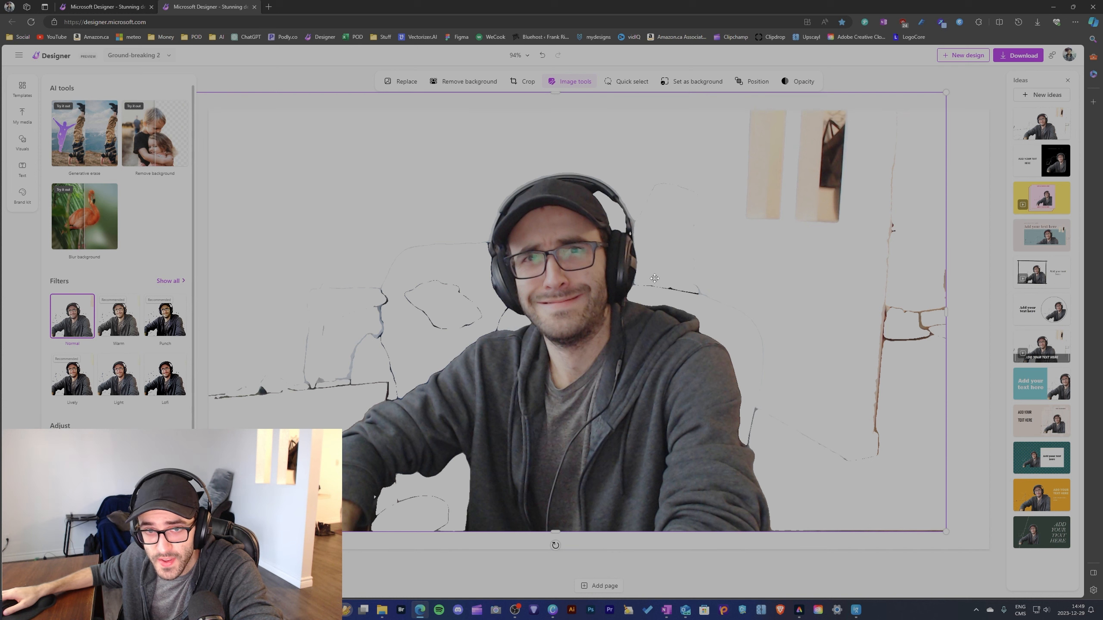
{"action": "scroll", "coordinate": [462, 309], "scroll_direction": "up", "scroll_amount": 4}
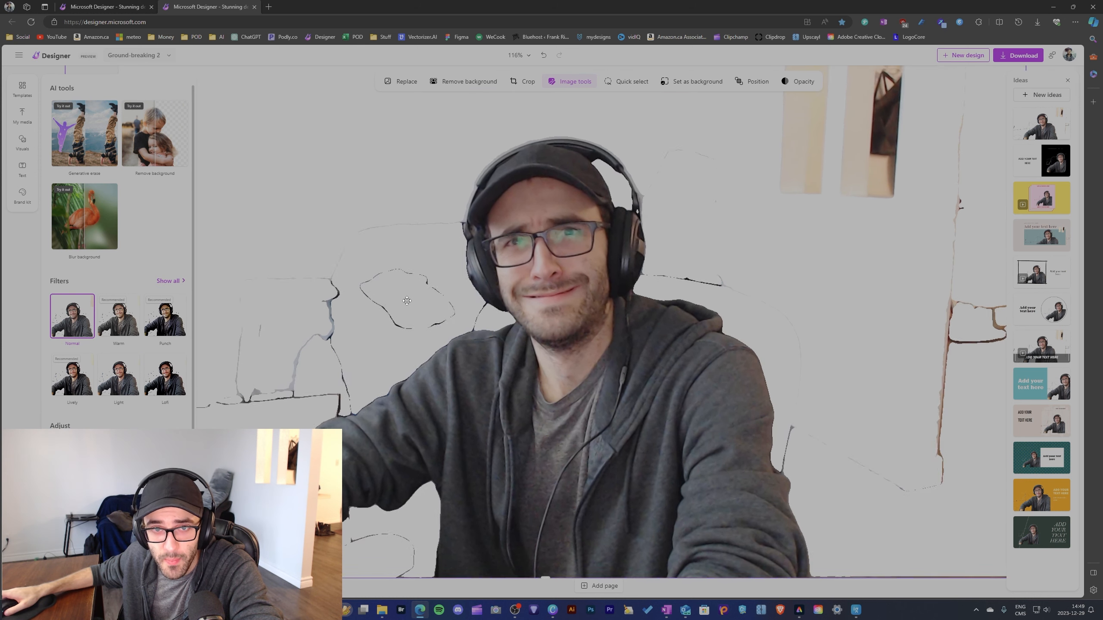
{"action": "scroll", "coordinate": [428, 307], "scroll_direction": "down", "scroll_amount": 3}
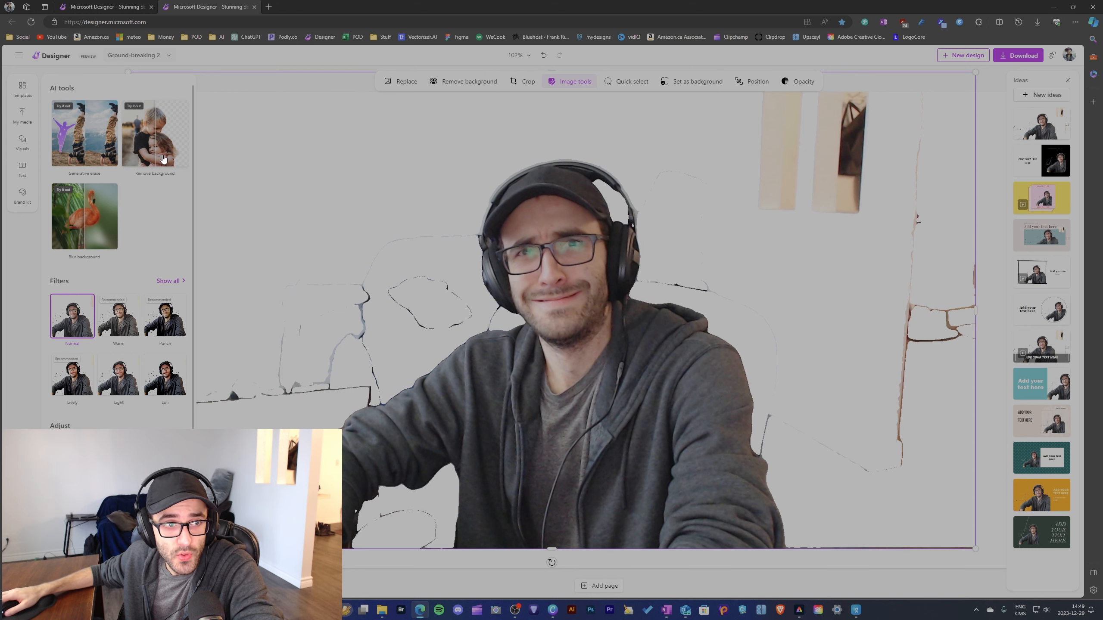
Run Remove background on the portrait to clear the leftover outlines and wall openings, and inspect the cut-out
{"action": "left_click", "coordinate": [163, 159]}
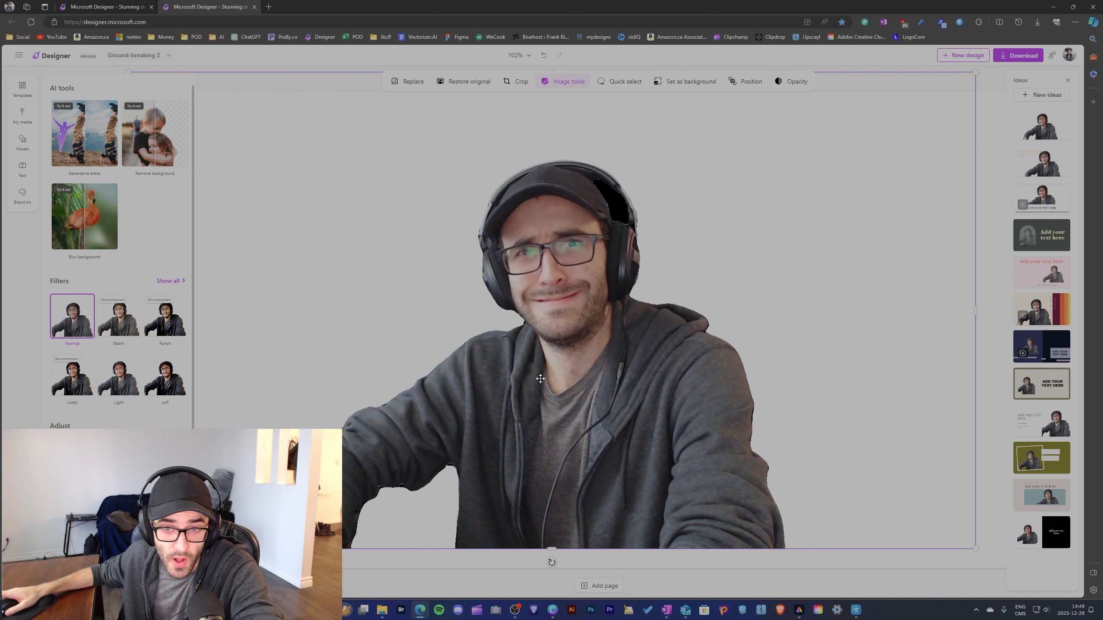
{"action": "scroll", "coordinate": [721, 319], "scroll_direction": "up", "scroll_amount": 2}
{"action": "scroll", "coordinate": [450, 357], "scroll_direction": "down", "scroll_amount": 2}
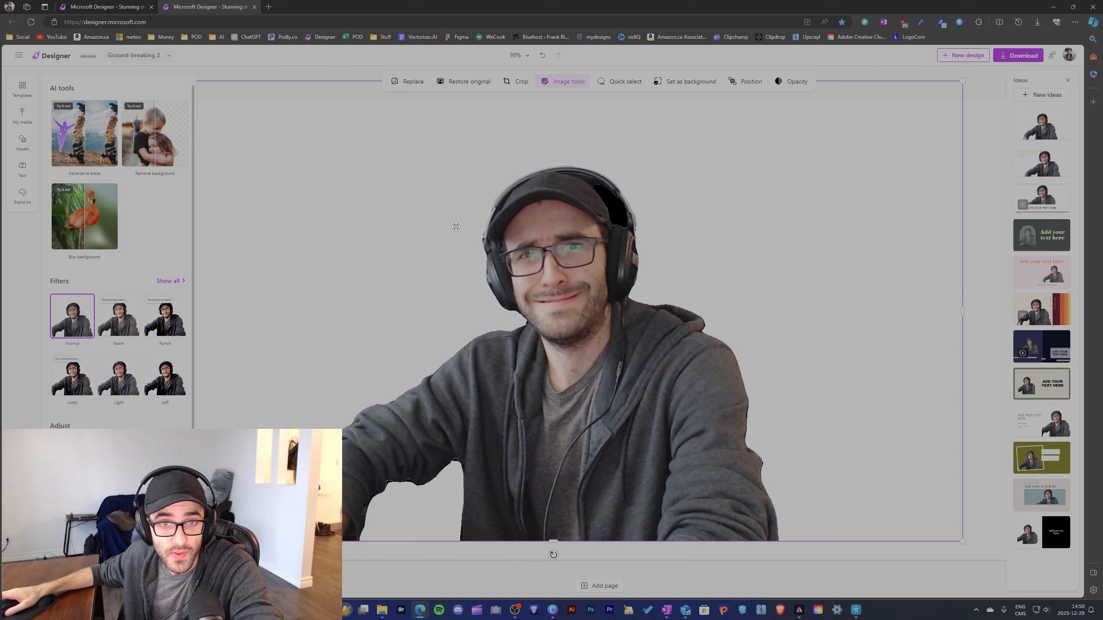
Restore the original portrait and remove the wall, pillow, chair, floor, blue-covered seat, backpack and desk with Quick select
{"action": "left_click", "coordinate": [472, 84]}
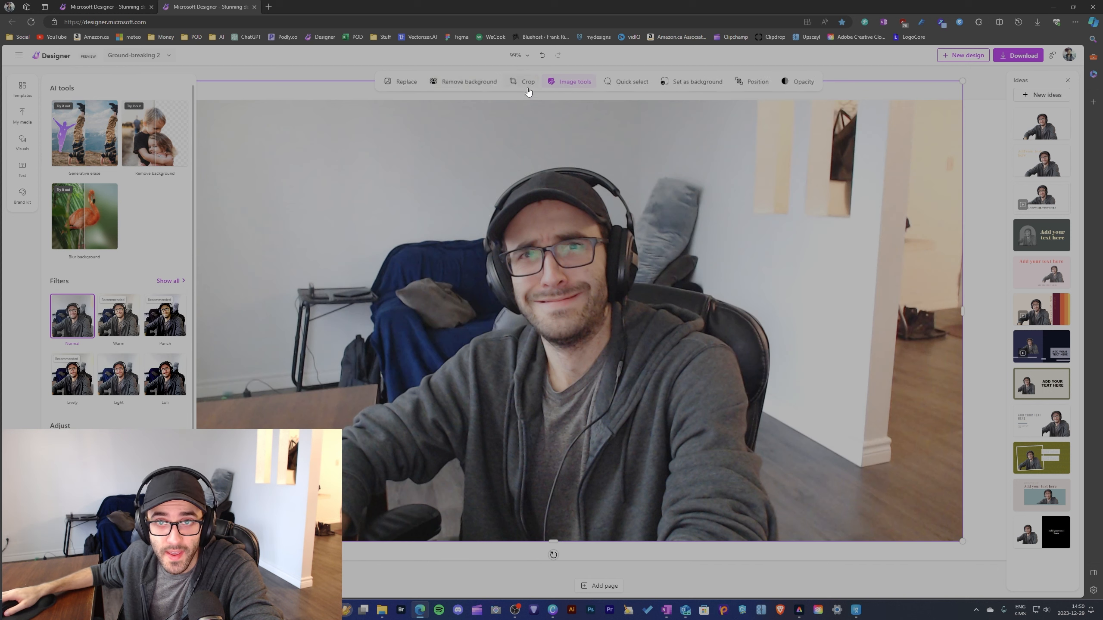
{"action": "left_click", "coordinate": [625, 83]}
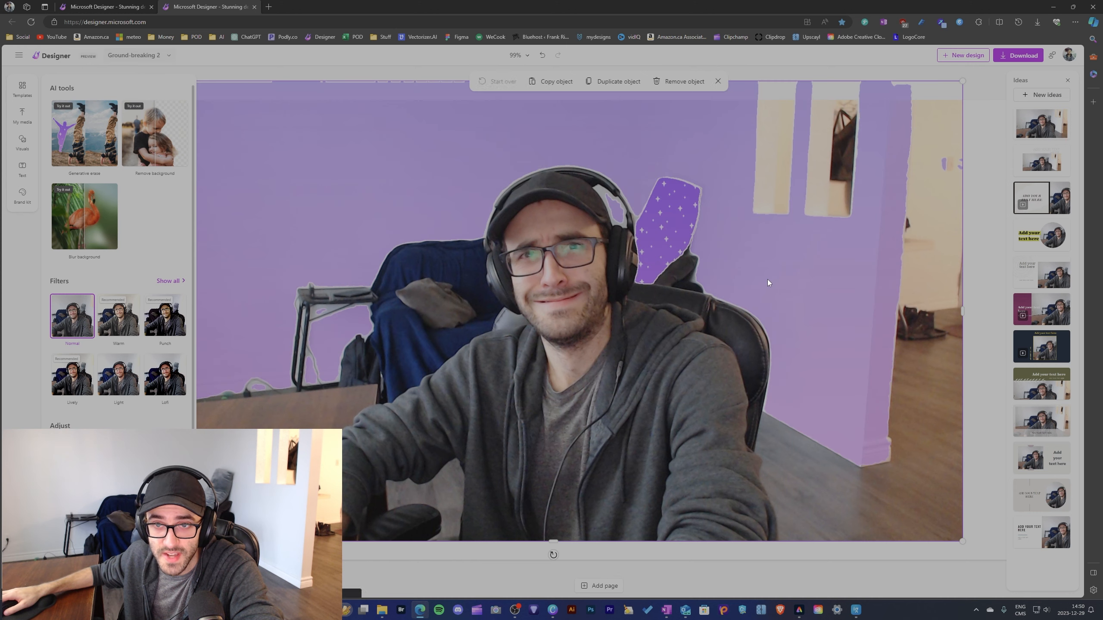
{"action": "left_click", "coordinate": [767, 279]}
{"action": "left_click", "coordinate": [762, 353]}
{"action": "left_click", "coordinate": [824, 491]}
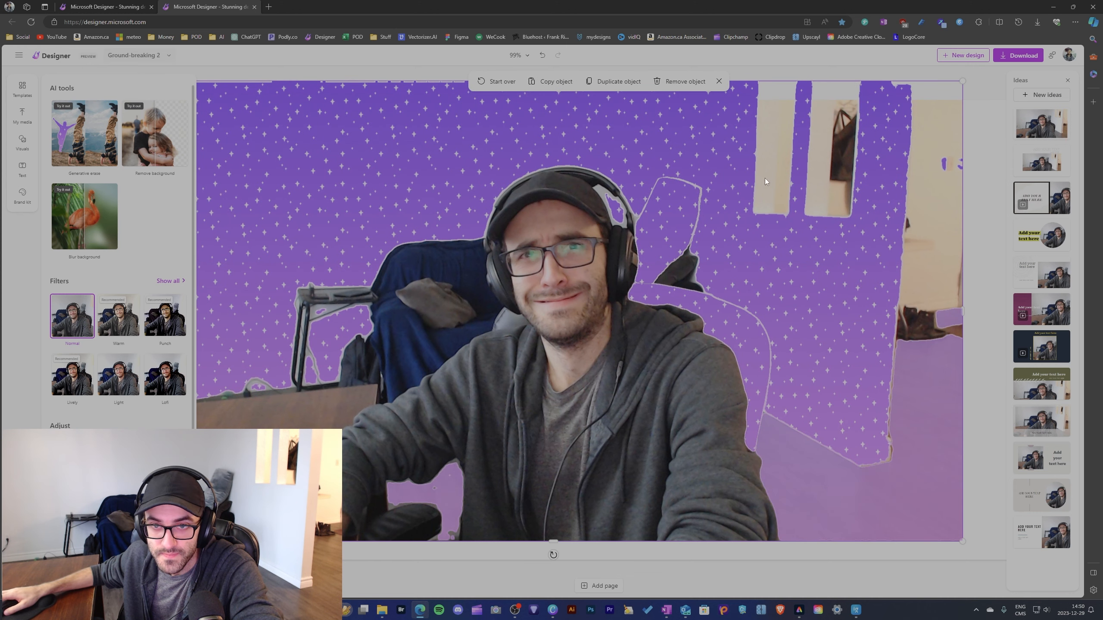
{"action": "left_click", "coordinate": [441, 305]}
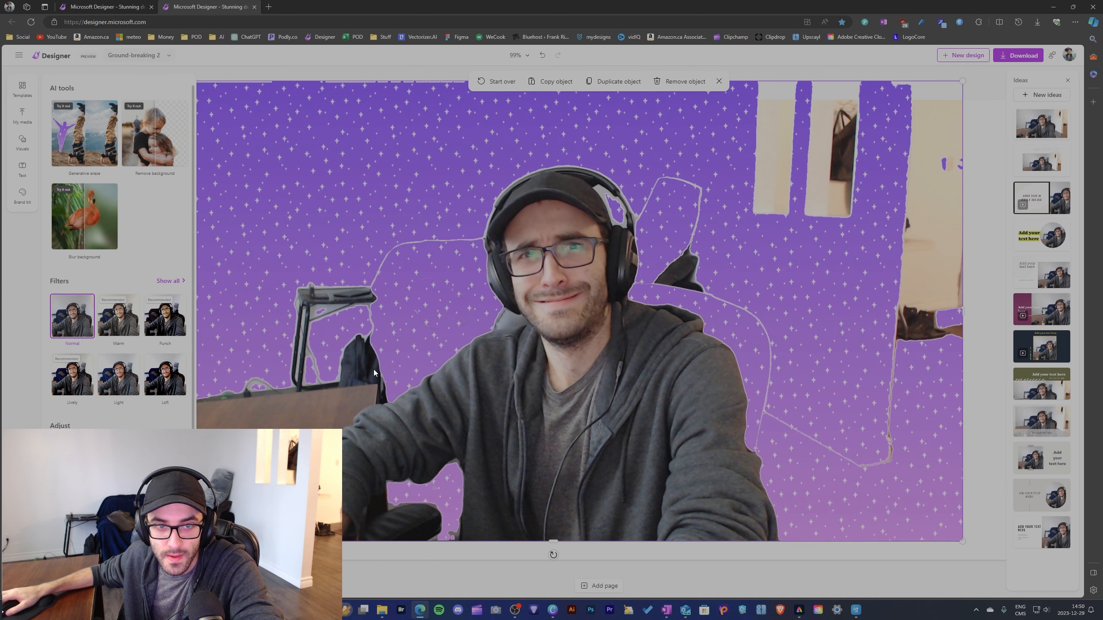
{"action": "left_click", "coordinate": [323, 415]}
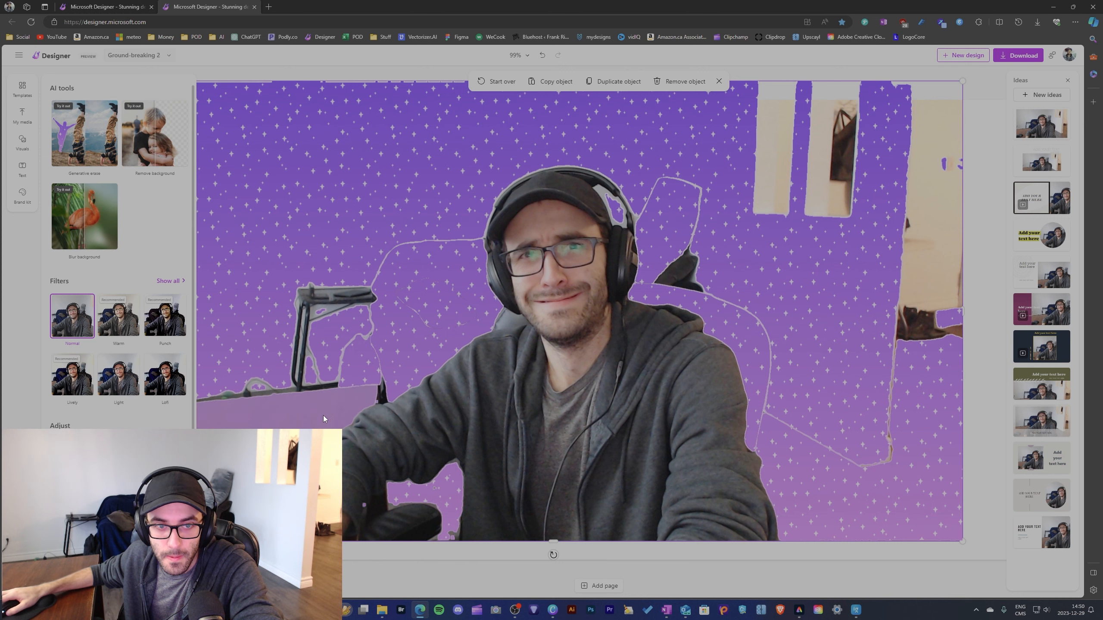
{"action": "left_click", "coordinate": [394, 532]}
{"action": "left_click", "coordinate": [410, 507]}
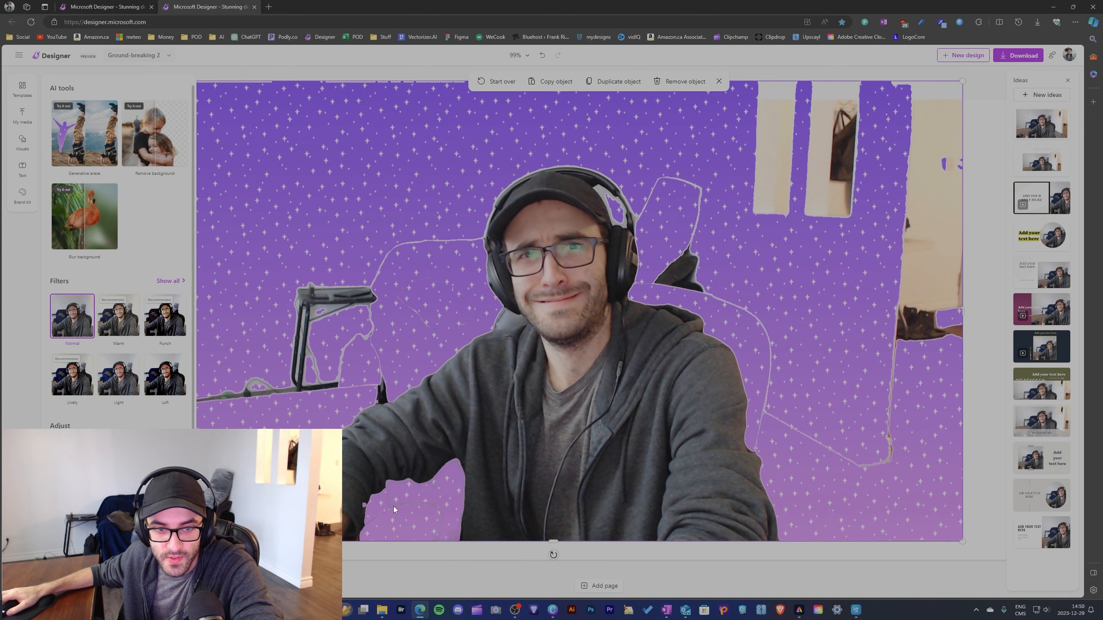
{"action": "left_click", "coordinate": [685, 82]}
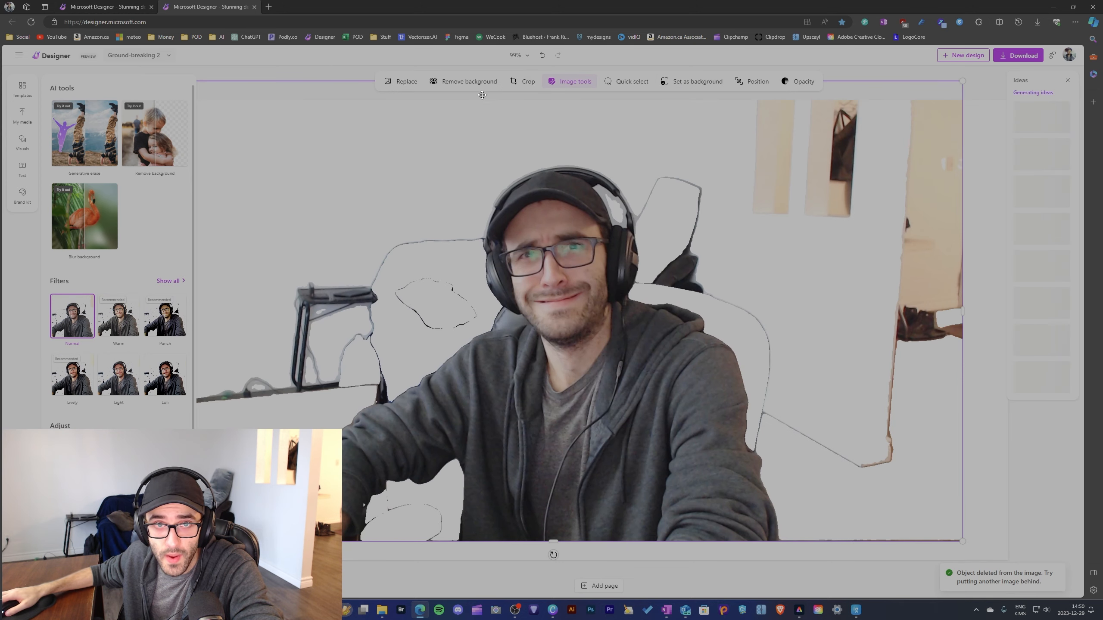
Run Remove background on the portrait and delete the leftover patch beside the man's neck with Quick select
{"action": "left_click", "coordinate": [167, 137]}
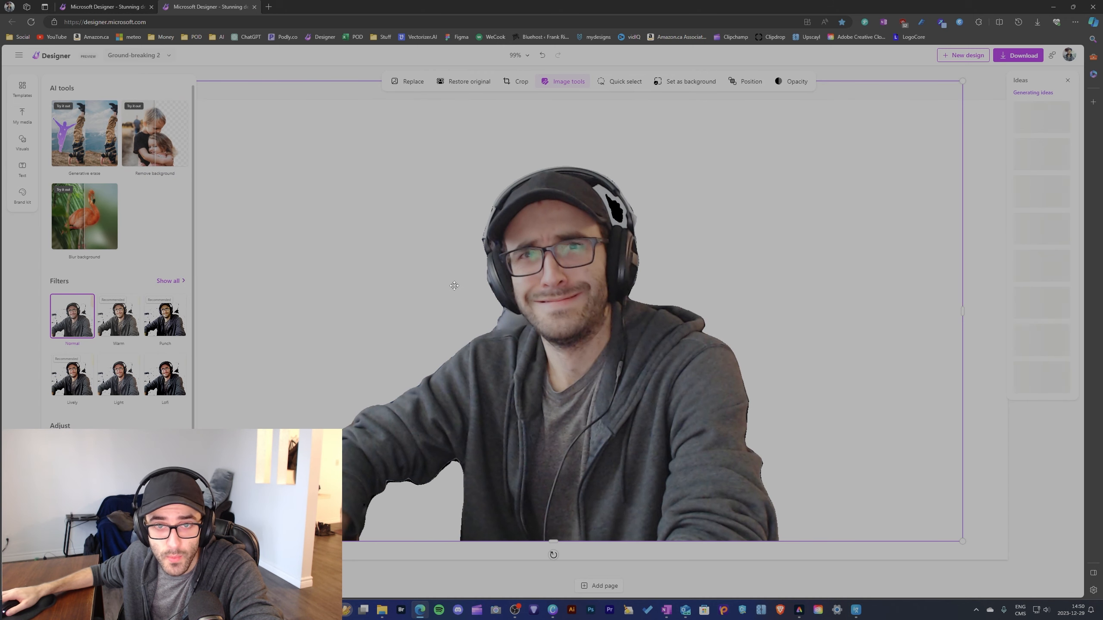
{"action": "left_click", "coordinate": [690, 82]}
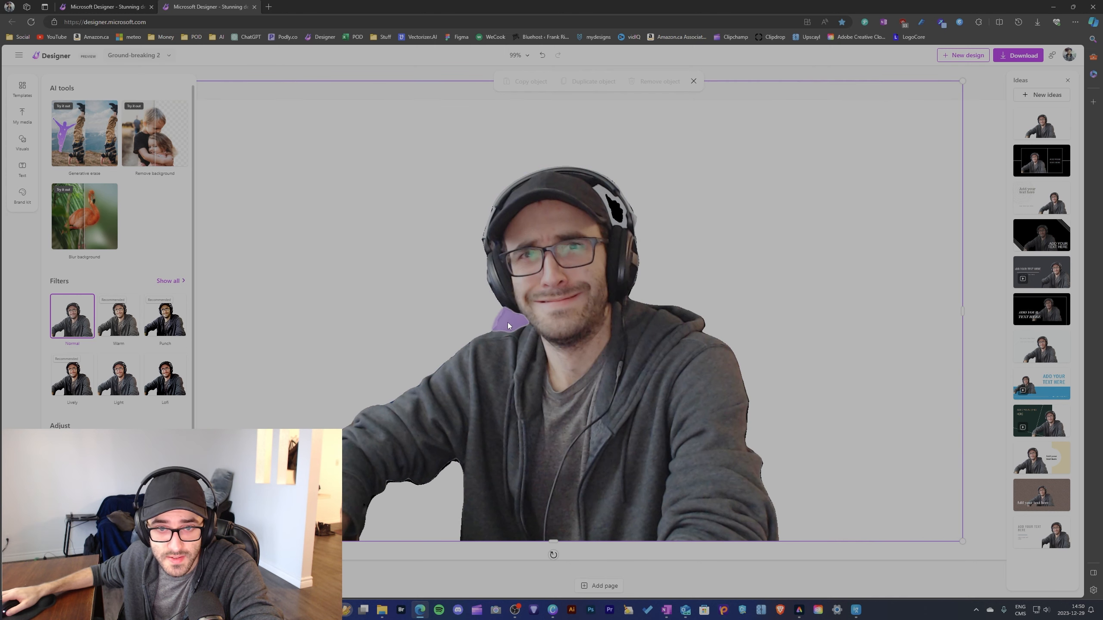
{"action": "left_click", "coordinate": [511, 321]}
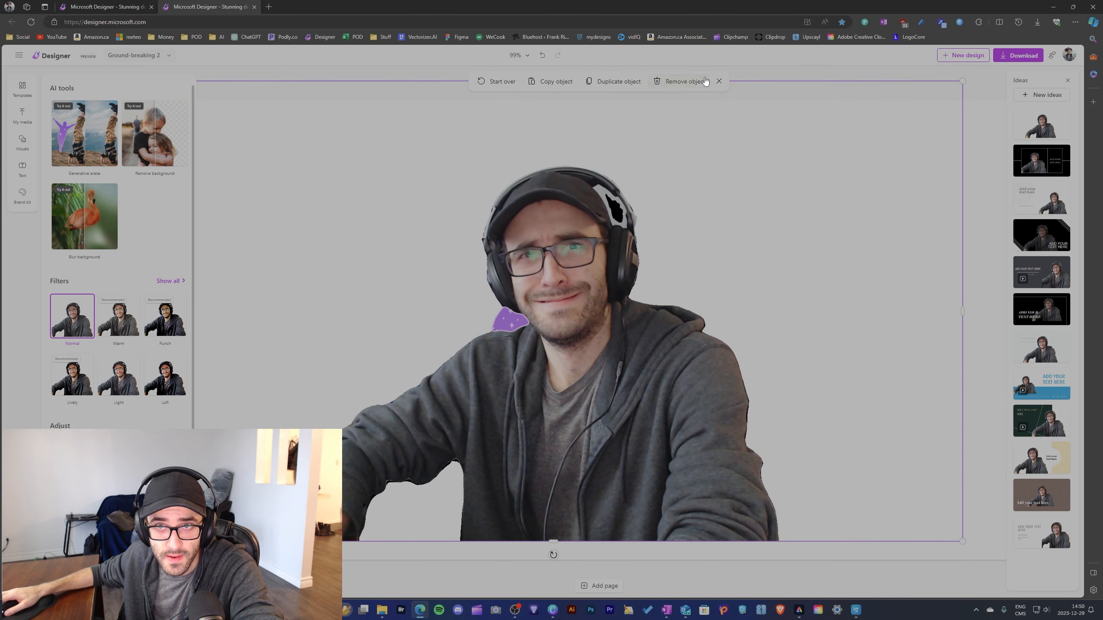
{"action": "left_click", "coordinate": [700, 83]}
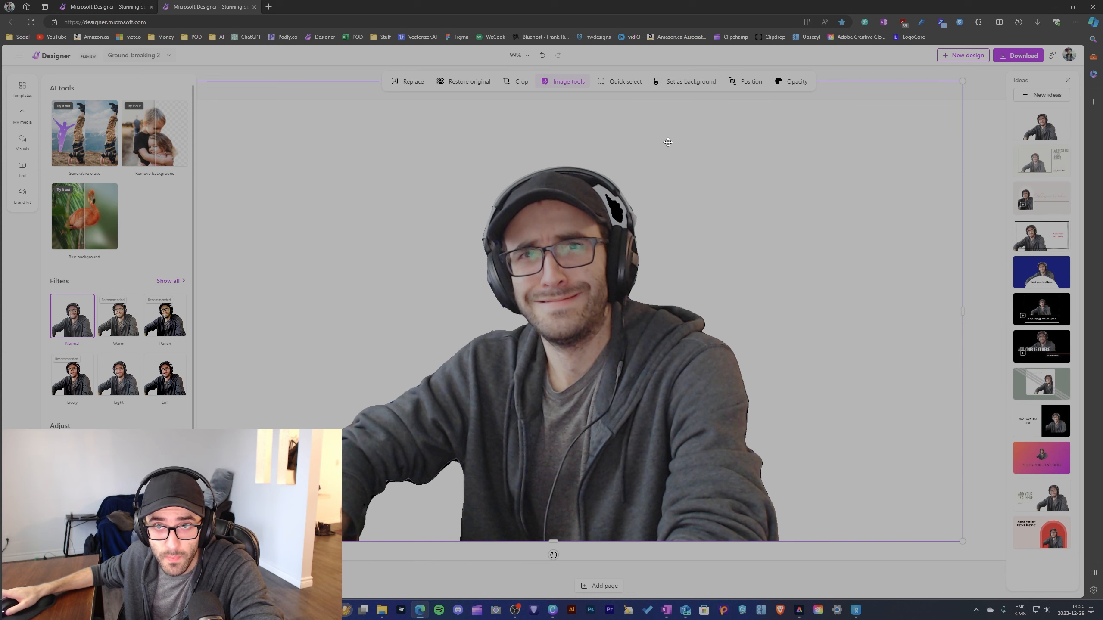
Remove the leftover patch inside the headphone band with Quick select and move the cut-out to fit the page
{"action": "left_click", "coordinate": [625, 79]}
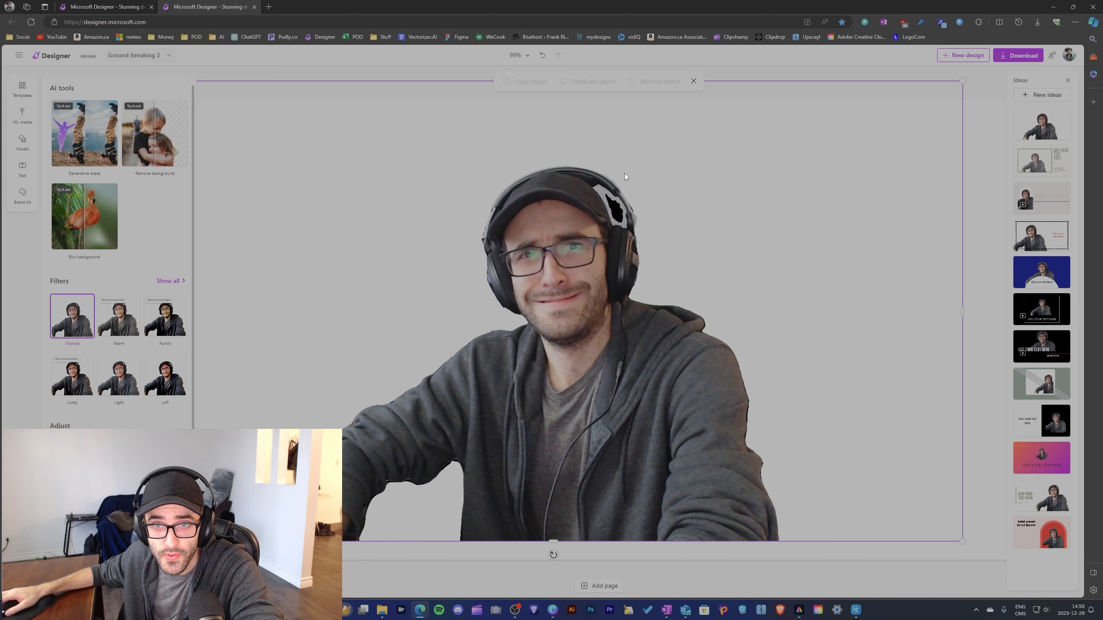
{"action": "left_click", "coordinate": [607, 195]}
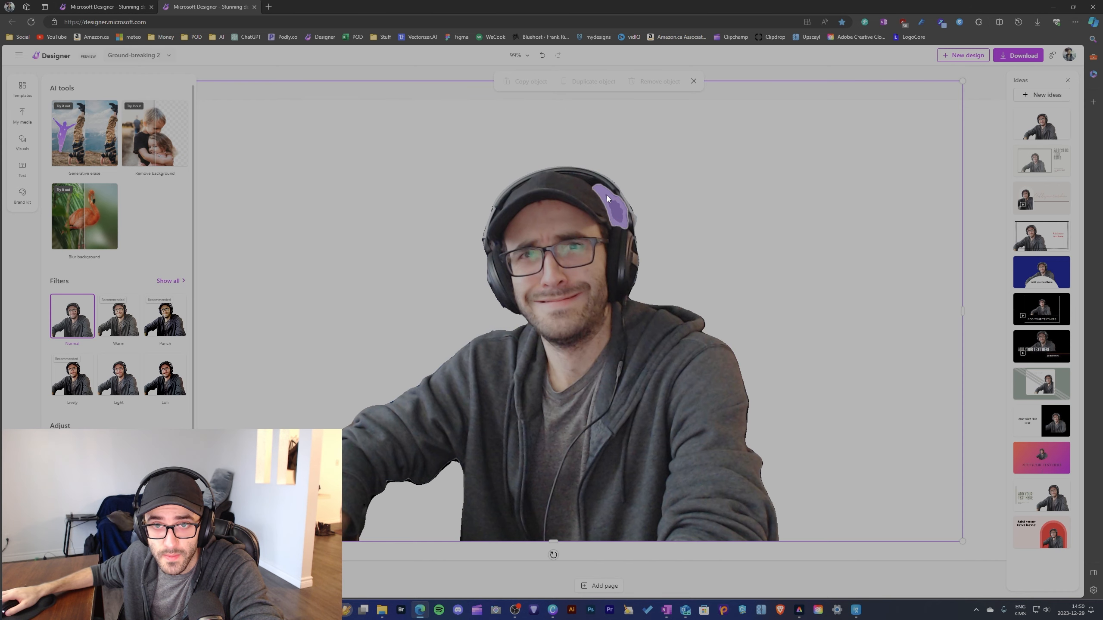
{"action": "left_click", "coordinate": [675, 82]}
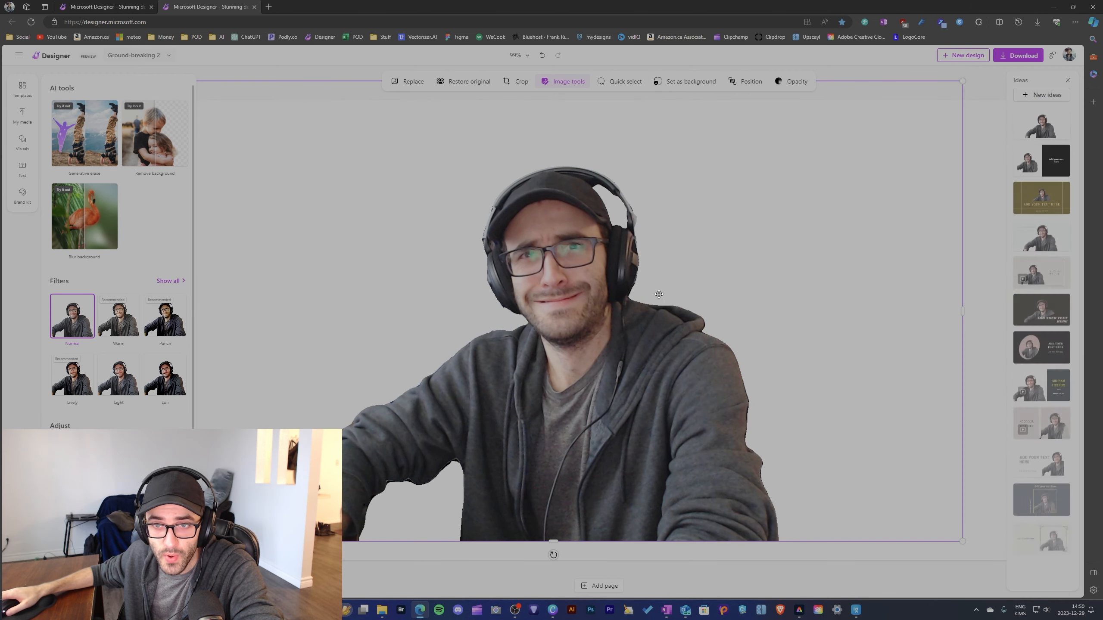
{"action": "scroll", "coordinate": [578, 298], "scroll_direction": "down", "scroll_amount": 2}
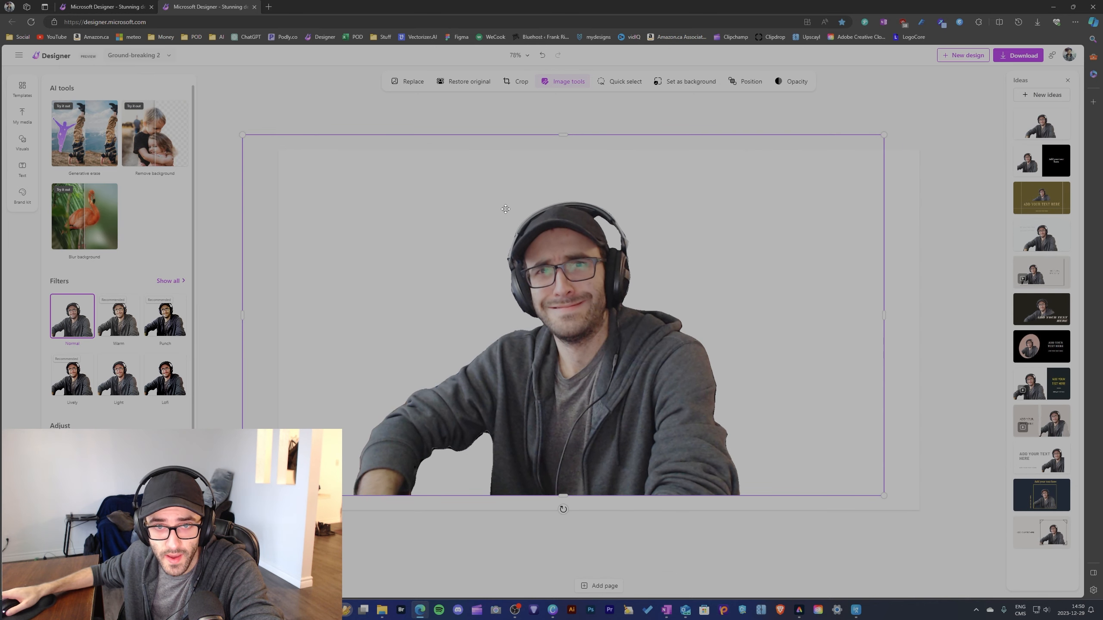
{"action": "left_click_drag", "start_coordinate": [709, 234], "coordinate": [746, 247]}
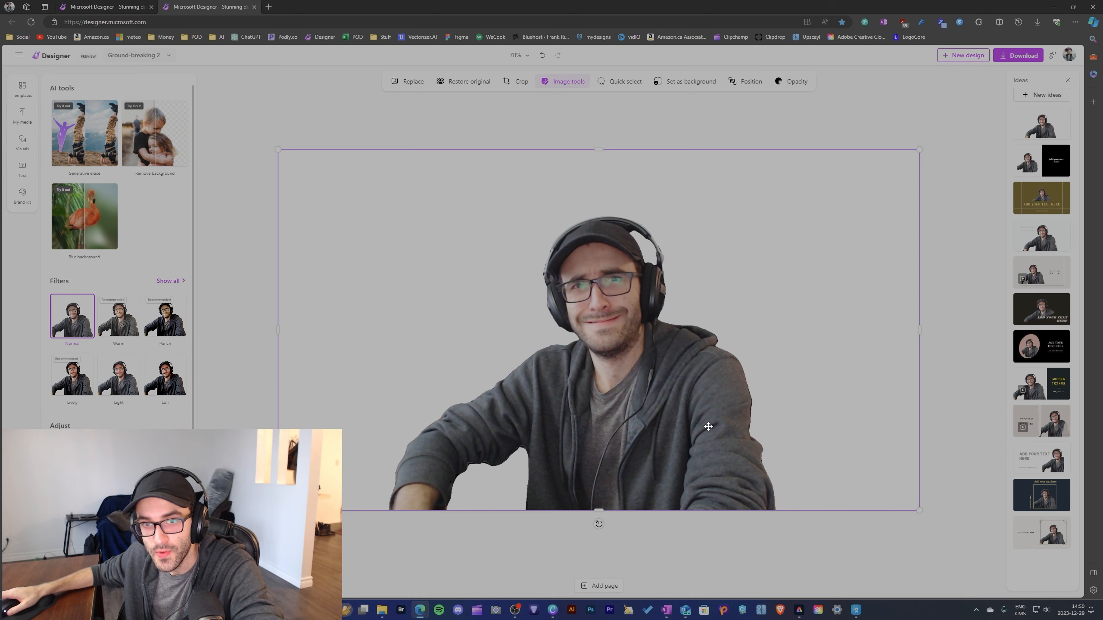
Switch to Canva, place the webcam portrait photo on the green page and remove its background with BG Remover
{"action": "left_click", "coordinate": [552, 609]}
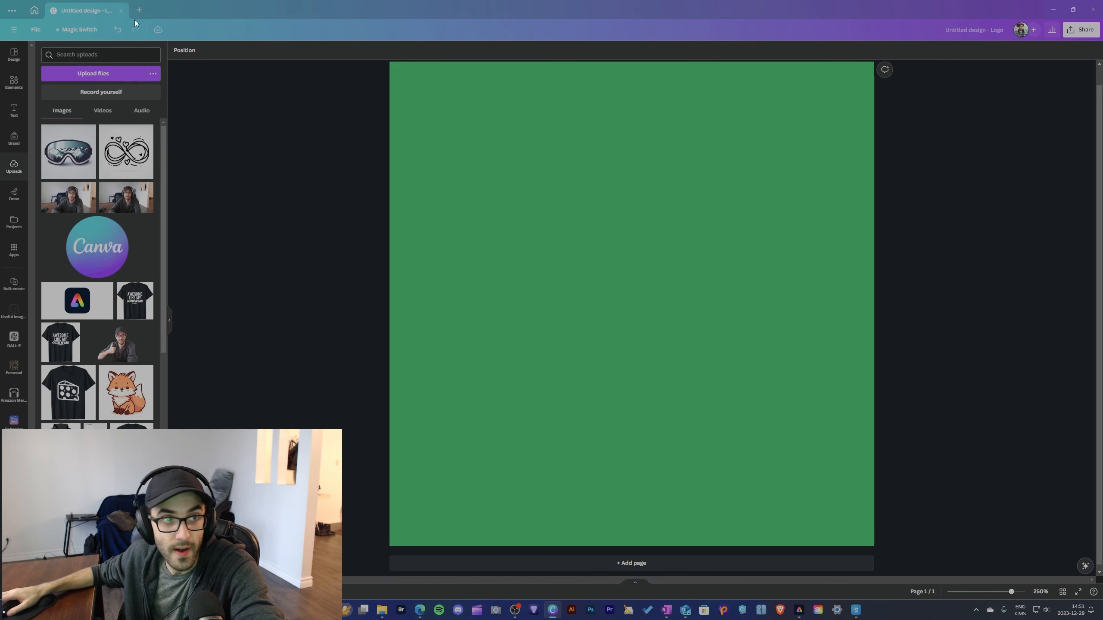
{"action": "left_click_drag", "start_coordinate": [777, 0], "coordinate": [536, 264]}
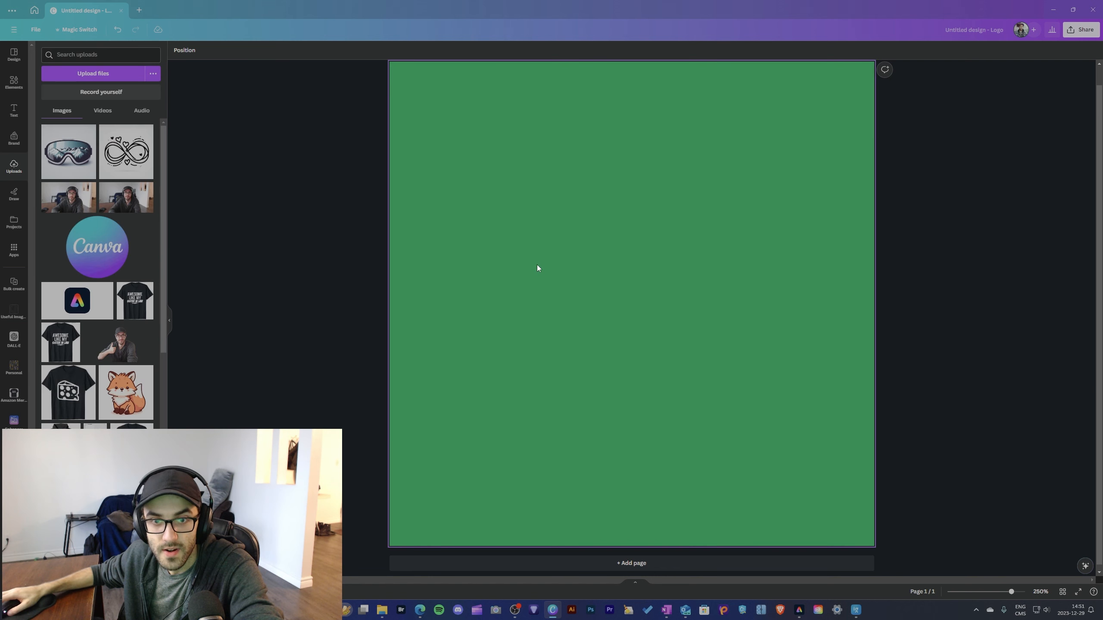
{"action": "scroll", "coordinate": [697, 285], "scroll_direction": "up", "scroll_amount": 5}
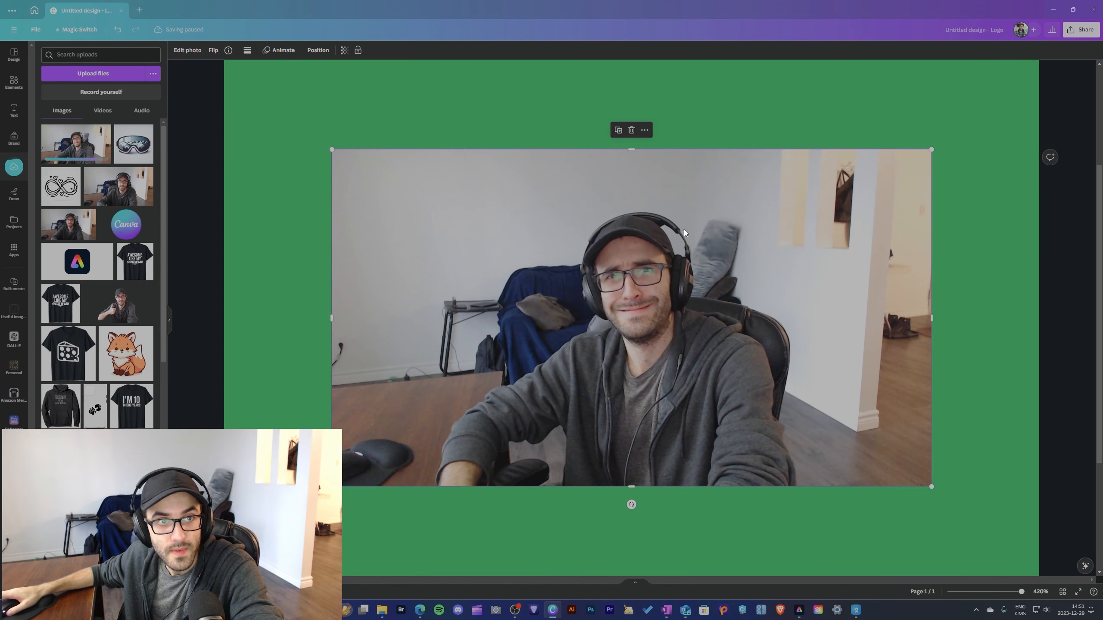
{"action": "left_click", "coordinate": [187, 50]}
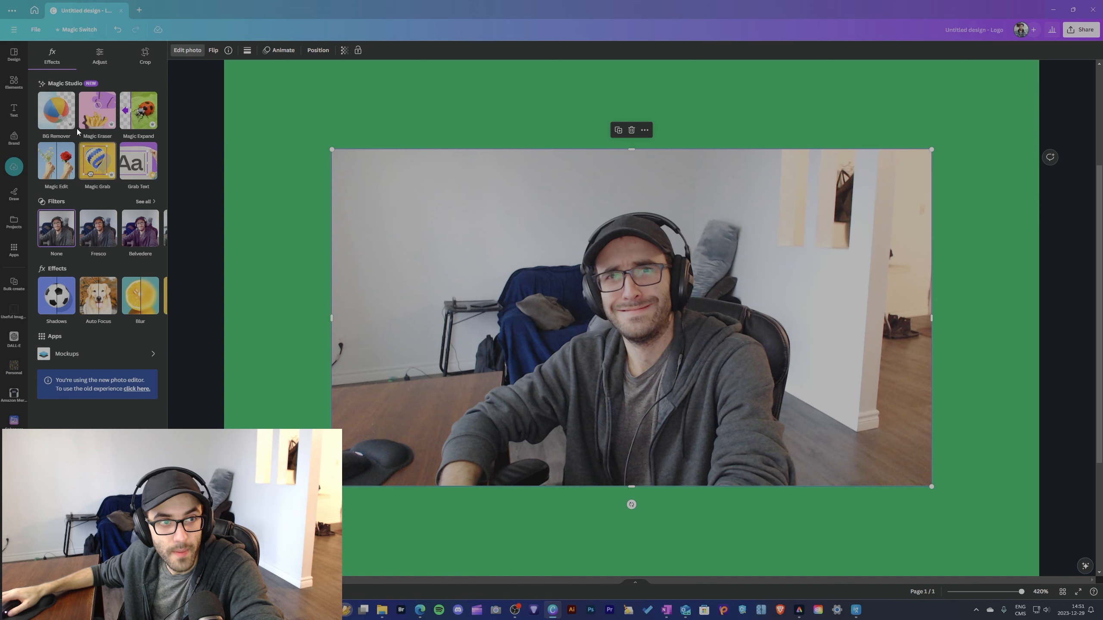
{"action": "left_click", "coordinate": [56, 110]}
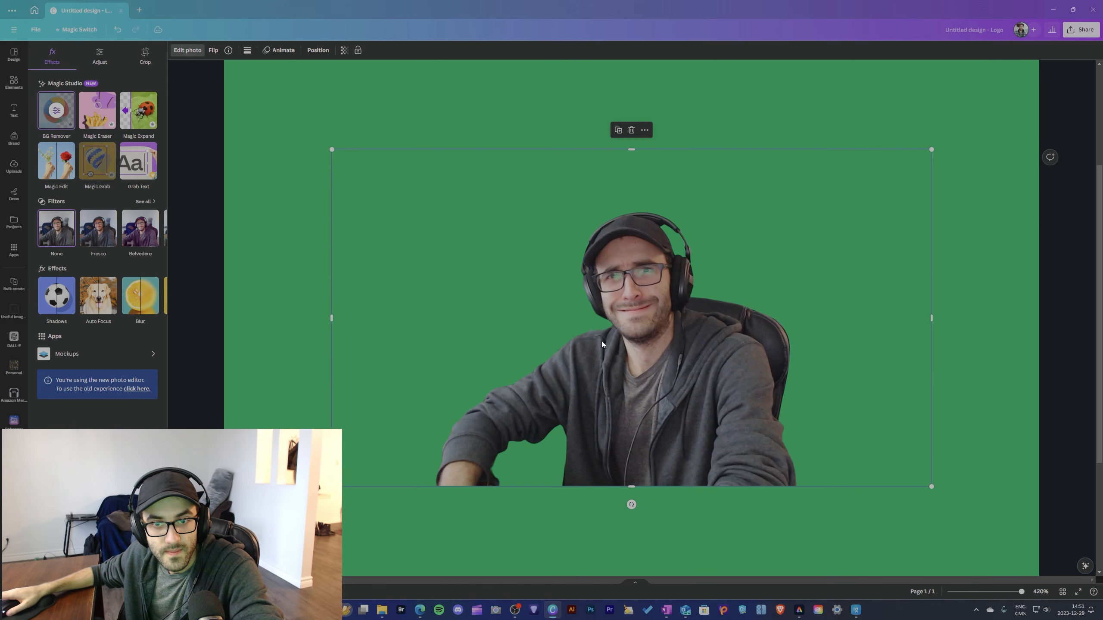
Move the portrait cut-out on the green page and enlarge it to inspect its edges
{"action": "scroll", "coordinate": [562, 463], "scroll_direction": "up", "scroll_amount": 2}
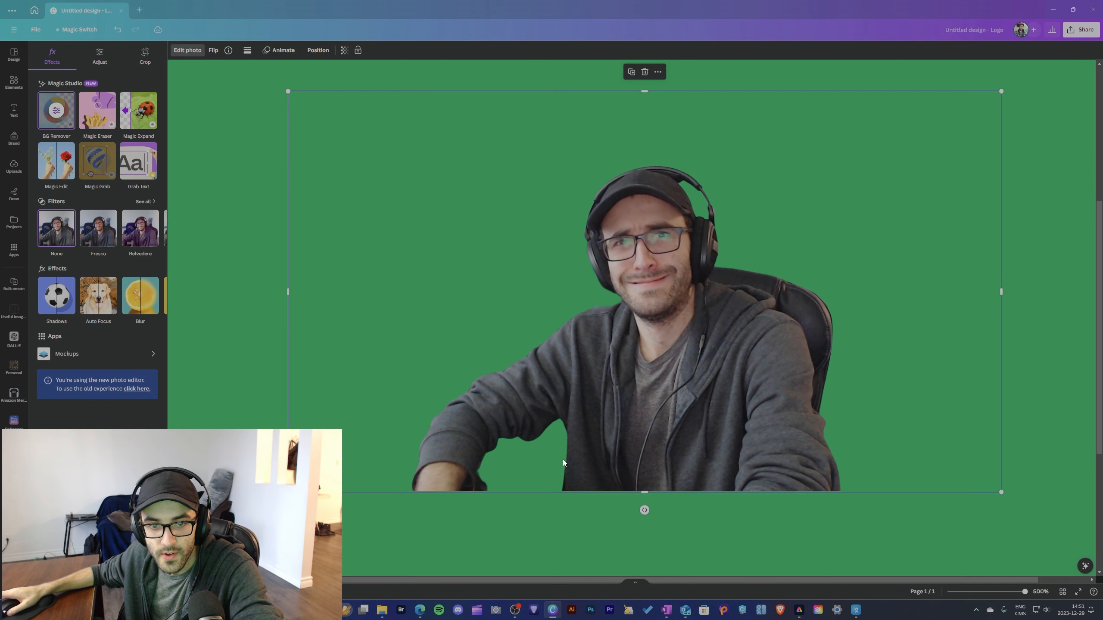
{"action": "left_click_drag", "start_coordinate": [814, 220], "coordinate": [731, 275]}
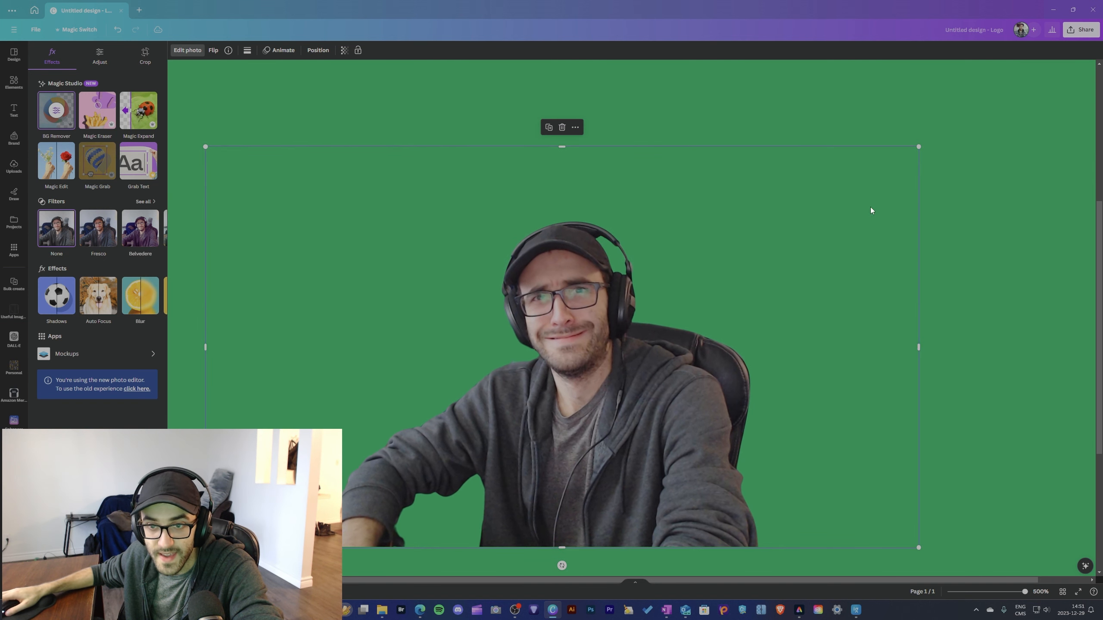
{"action": "left_click_drag", "start_coordinate": [918, 147], "coordinate": [1036, 81]}
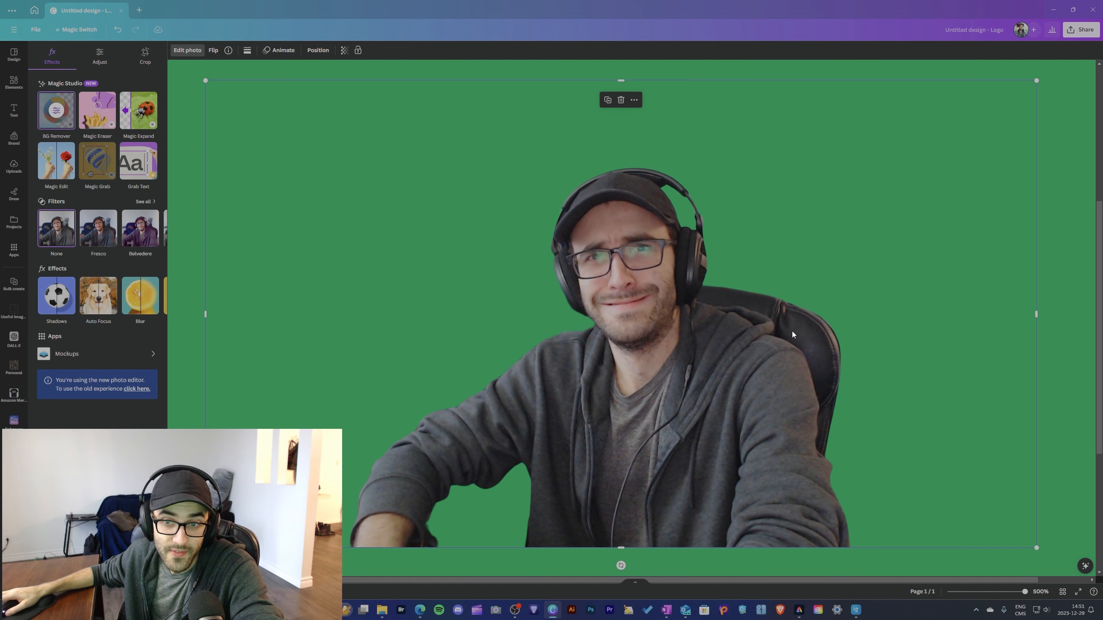
Erase the leftover chair back behind the man's shoulder from the portrait cut-out using BG Remover's Erase brush at size 10
{"action": "left_click", "coordinate": [51, 112]}
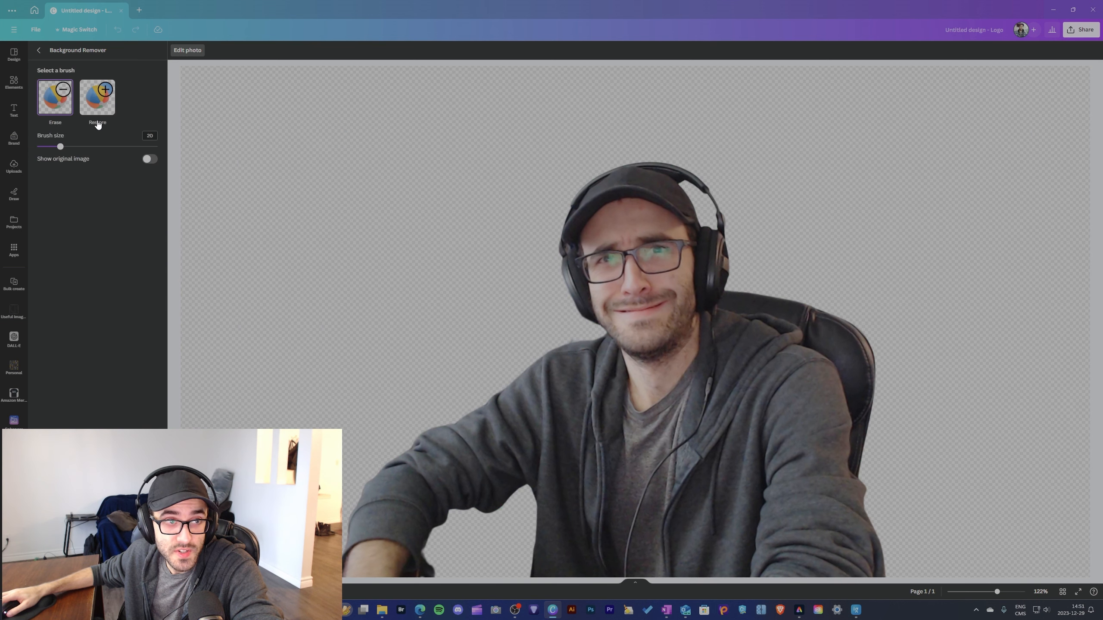
{"action": "left_click_drag", "start_coordinate": [60, 150], "coordinate": [48, 147]}
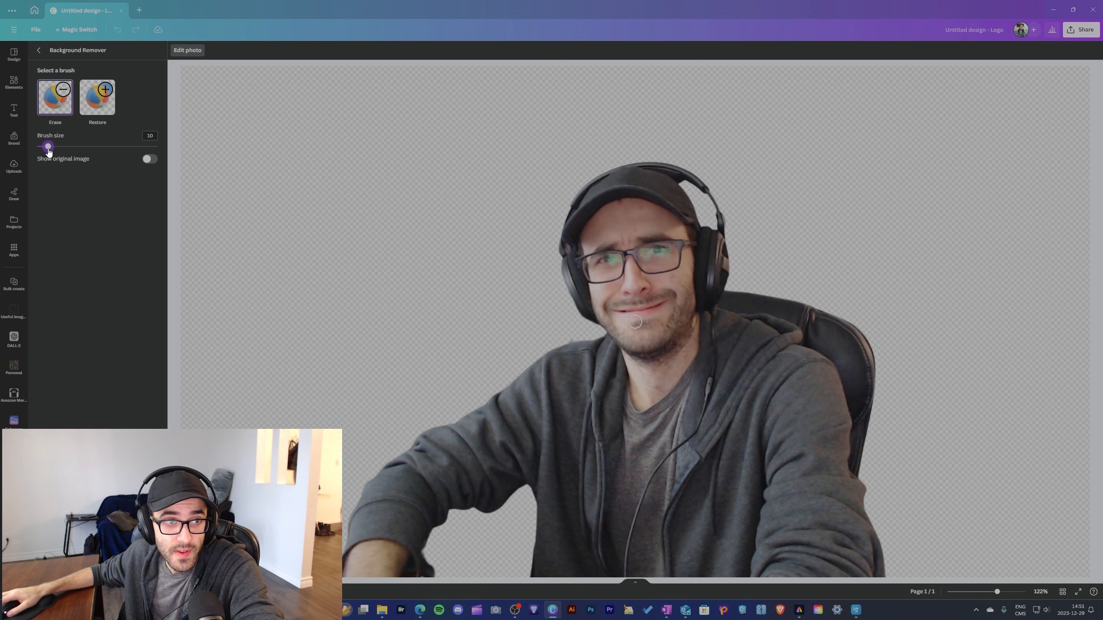
{"action": "scroll", "coordinate": [904, 375], "scroll_direction": "up", "scroll_amount": 5}
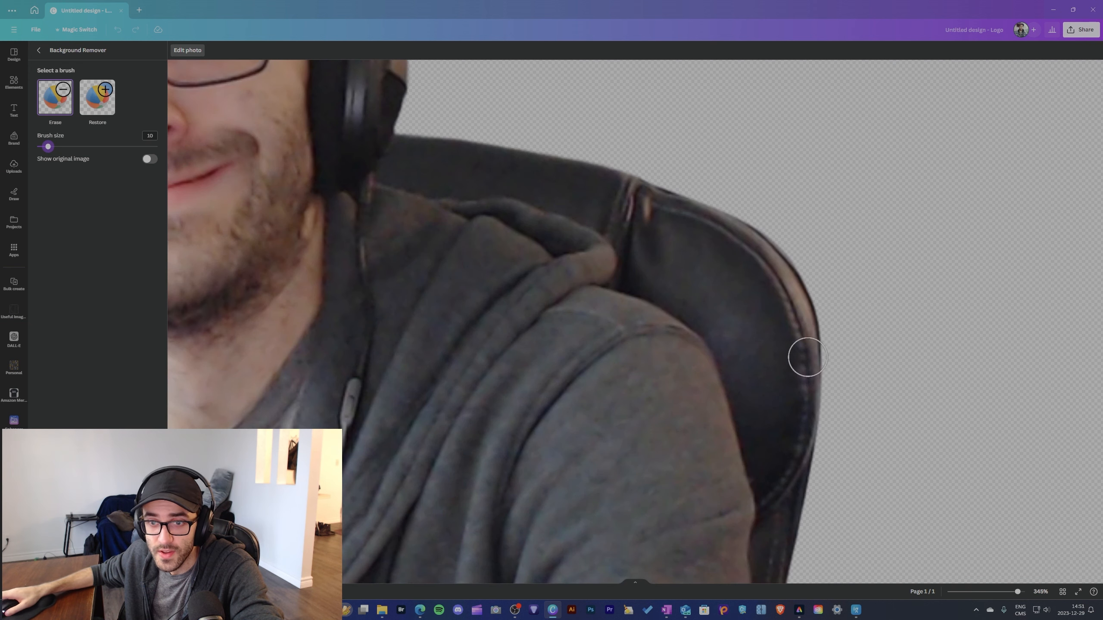
{"action": "mouse_move", "coordinate": [720, 215]}
{"action": "left_mouse_down"}
{"action": "mouse_move", "coordinate": [823, 454]}
{"action": "mouse_move", "coordinate": [816, 273]}
{"action": "mouse_move", "coordinate": [767, 204]}
{"action": "mouse_move", "coordinate": [810, 393]}
{"action": "left_mouse_up"}
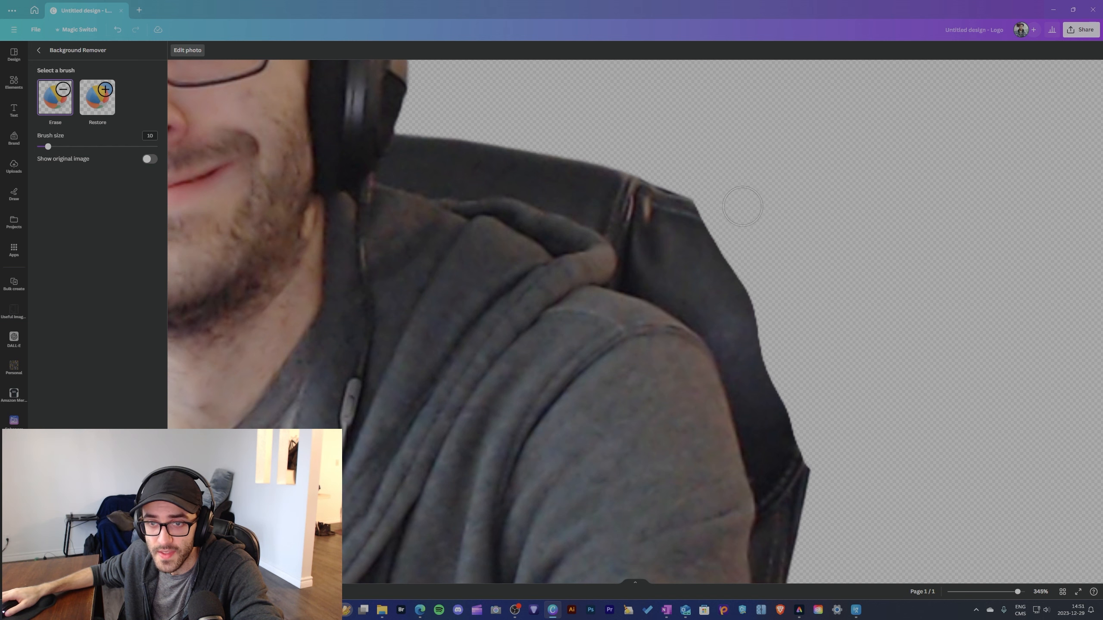
{"action": "scroll", "coordinate": [742, 206], "scroll_direction": "down", "scroll_amount": 5}
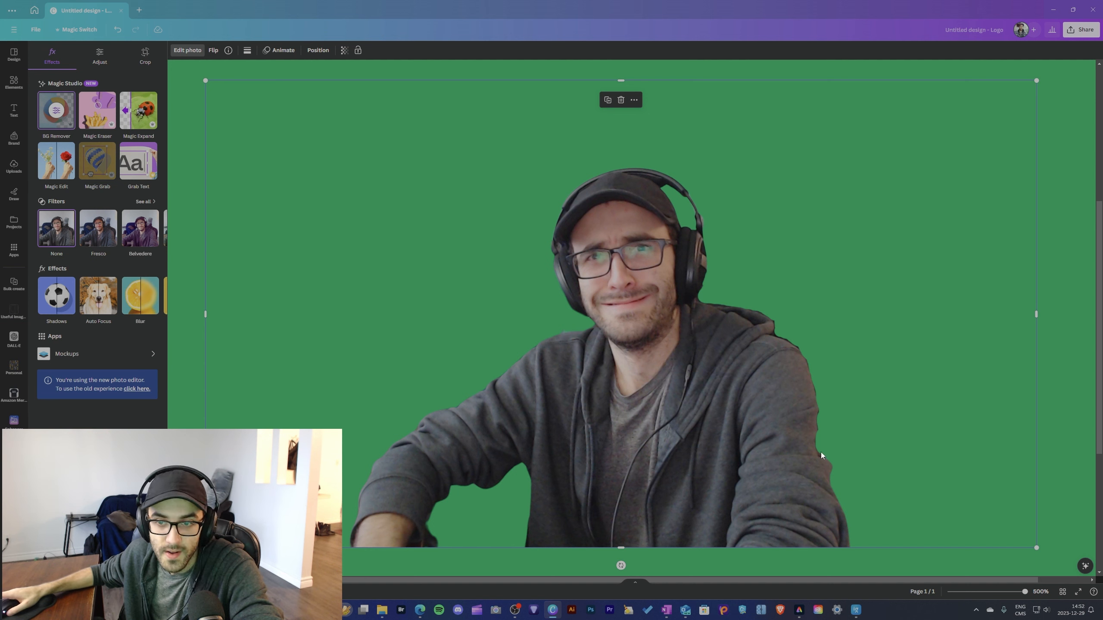
{"action": "scroll", "coordinate": [803, 298], "scroll_direction": "down", "scroll_amount": 3}
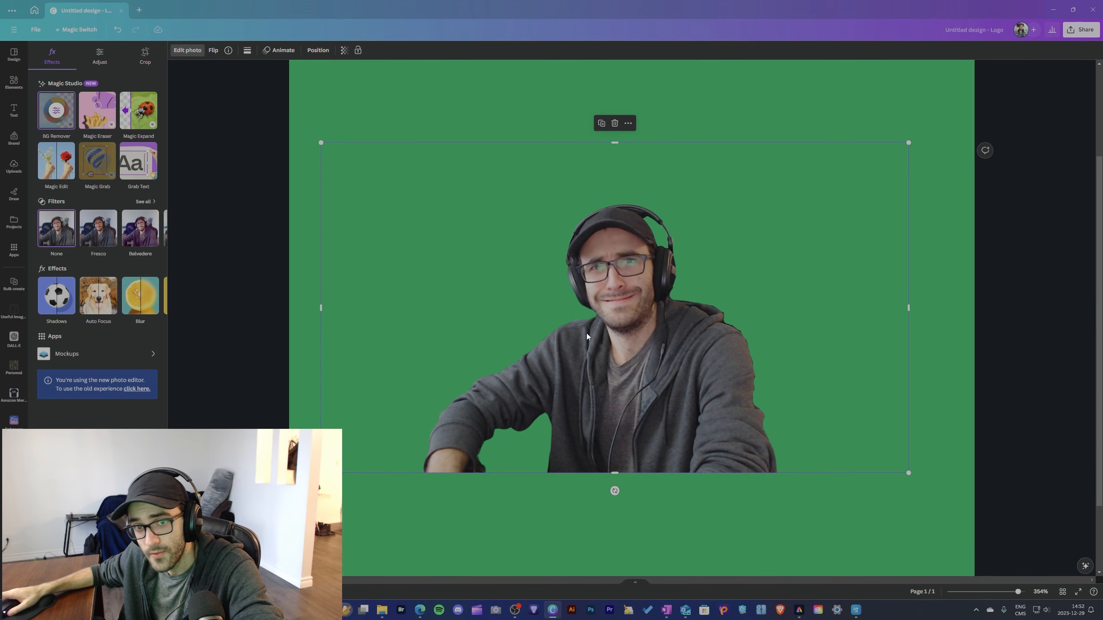
{"action": "scroll", "coordinate": [572, 324], "scroll_direction": "up", "scroll_amount": 2}
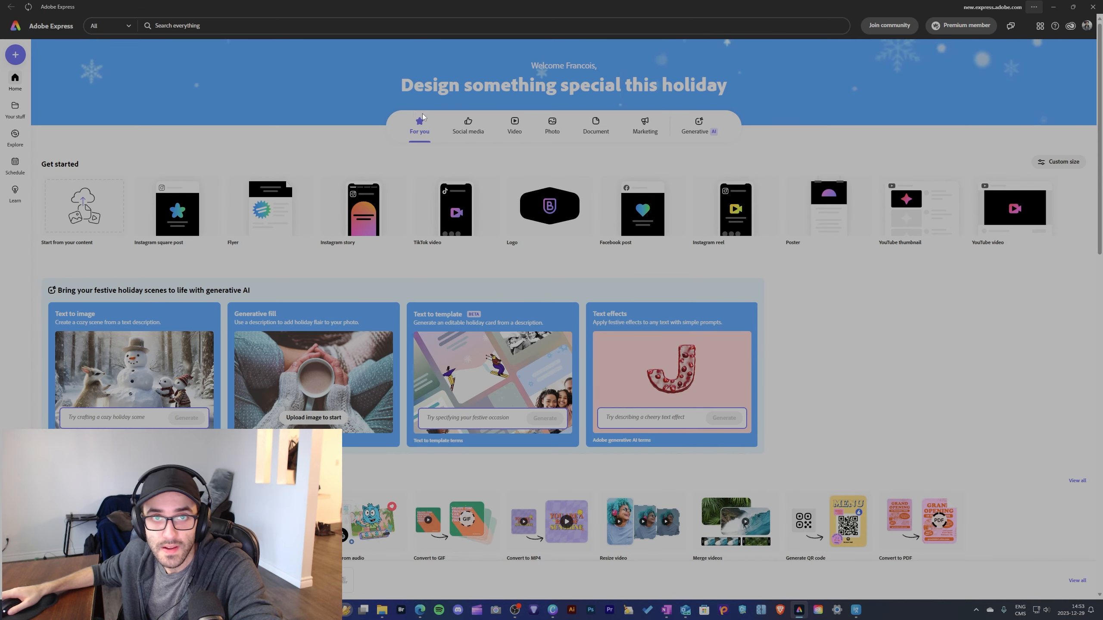
Switch to Adobe Express, run the Remove background quick action on the webcam portrait photo and open the result in the editor
{"action": "scroll", "coordinate": [279, 148], "scroll_direction": "down", "scroll_amount": 6}
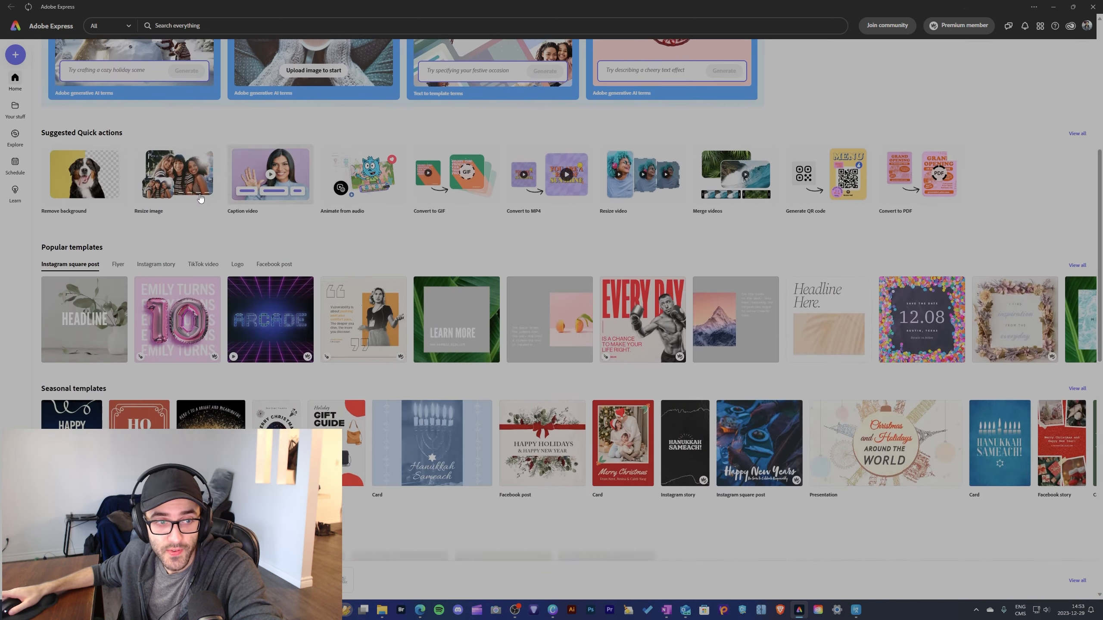
{"action": "scroll", "coordinate": [74, 265], "scroll_direction": "up", "scroll_amount": 2}
{"action": "left_click", "coordinate": [73, 265]}
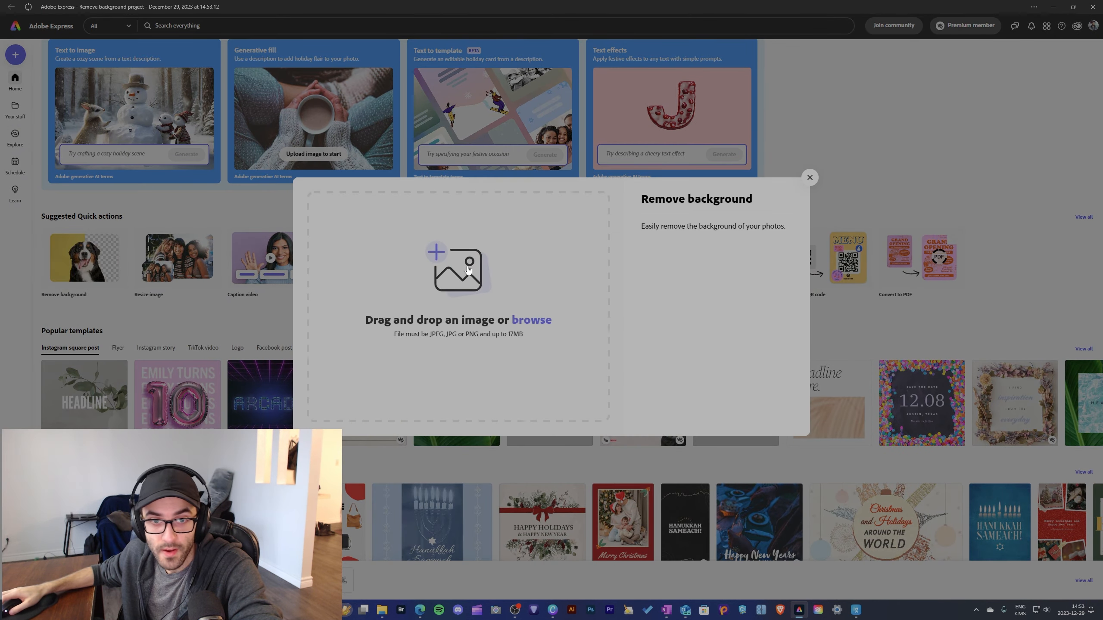
{"action": "left_click_drag", "start_coordinate": [762, 241], "coordinate": [428, 281]}
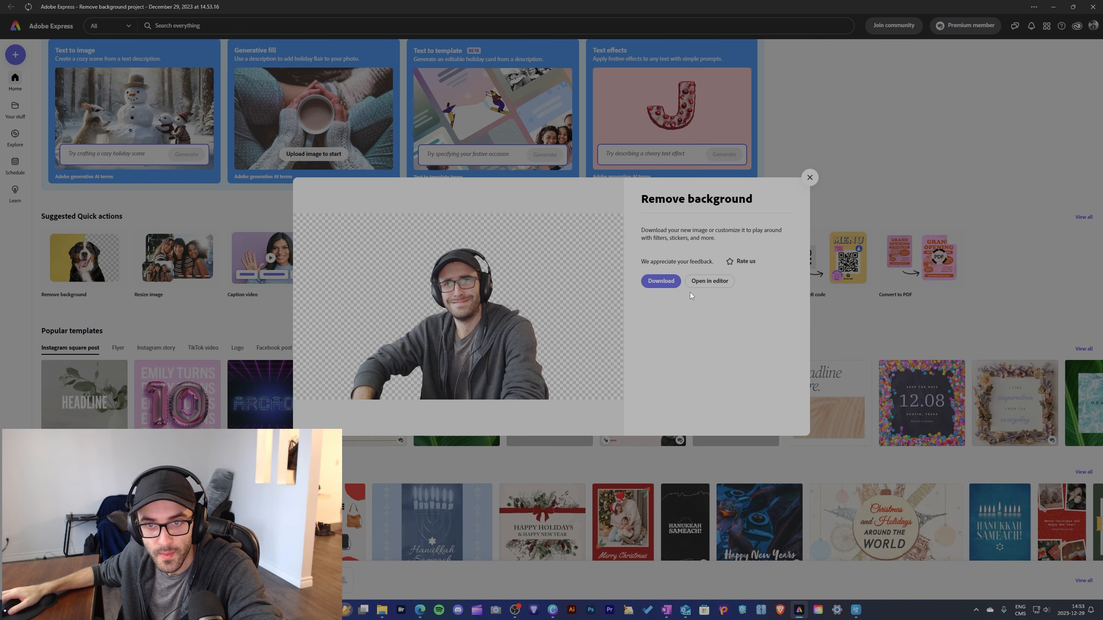
{"action": "left_click", "coordinate": [697, 280]}
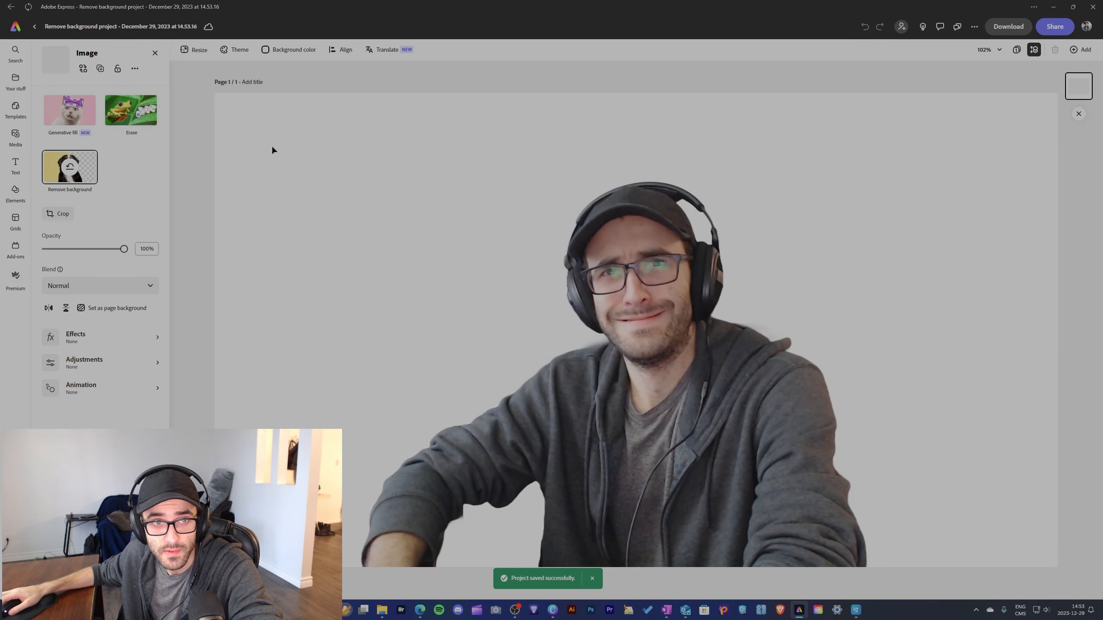
Set the page's background color to the magenta-pink swatch from the additional preset colors
{"action": "left_click", "coordinate": [272, 150]}
{"action": "left_click", "coordinate": [278, 51]}
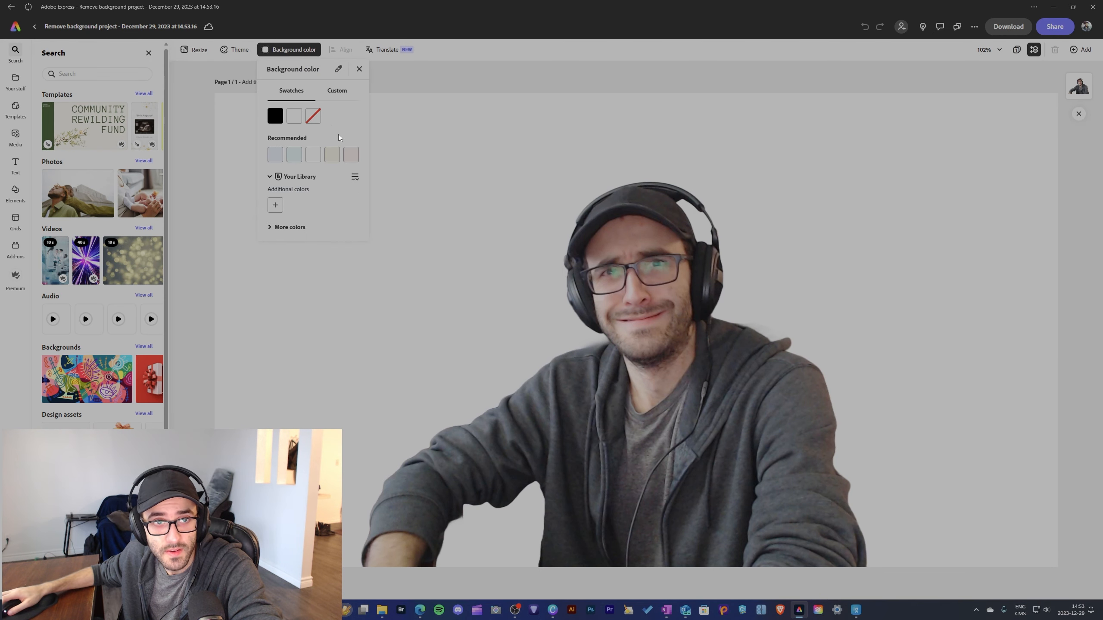
{"action": "left_click", "coordinate": [277, 228]}
{"action": "scroll", "coordinate": [309, 306], "scroll_direction": "down", "scroll_amount": 1}
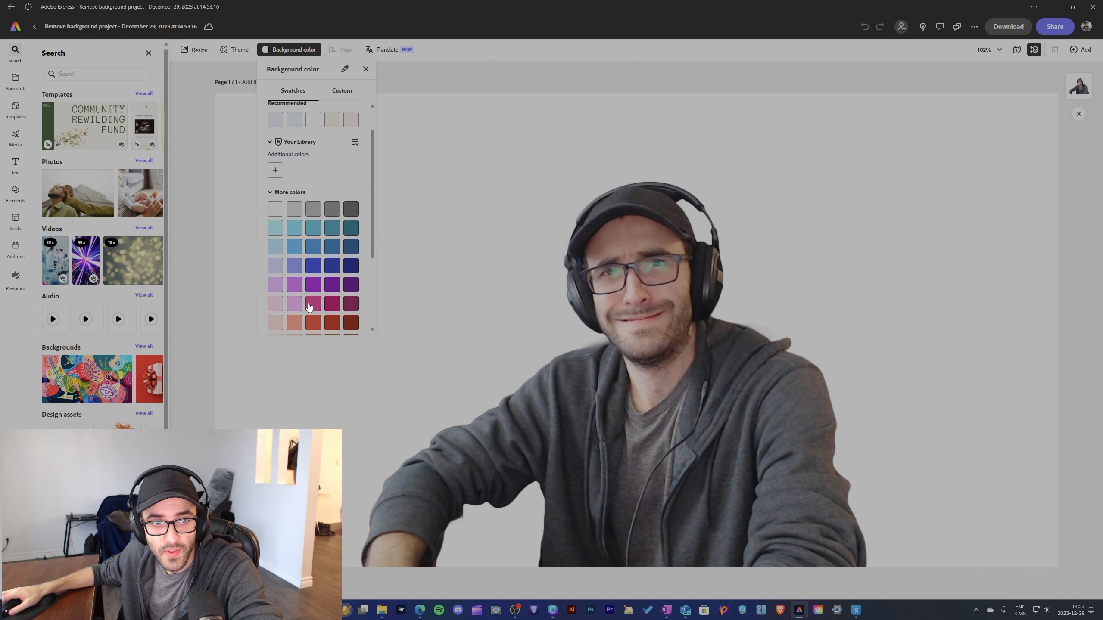
{"action": "left_click", "coordinate": [312, 304]}
{"action": "left_click", "coordinate": [517, 300]}
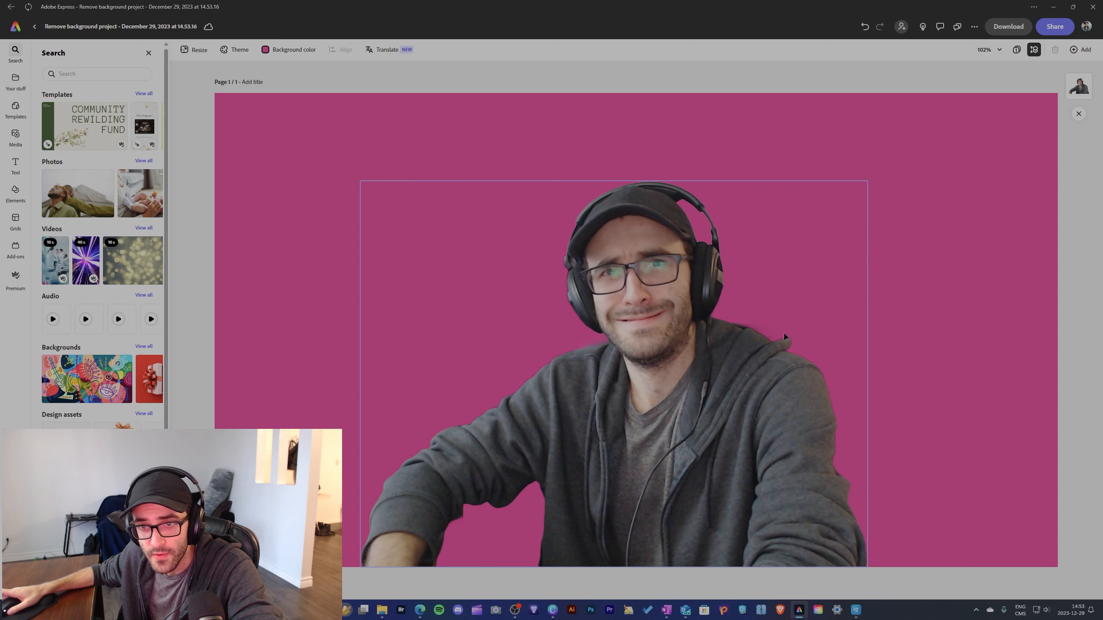
Compare the cut-out's hood and shoulder edge with the original photo image3-photo.jpg in ImageGlass
{"action": "scroll", "coordinate": [592, 351], "scroll_direction": "up", "scroll_amount": 8}
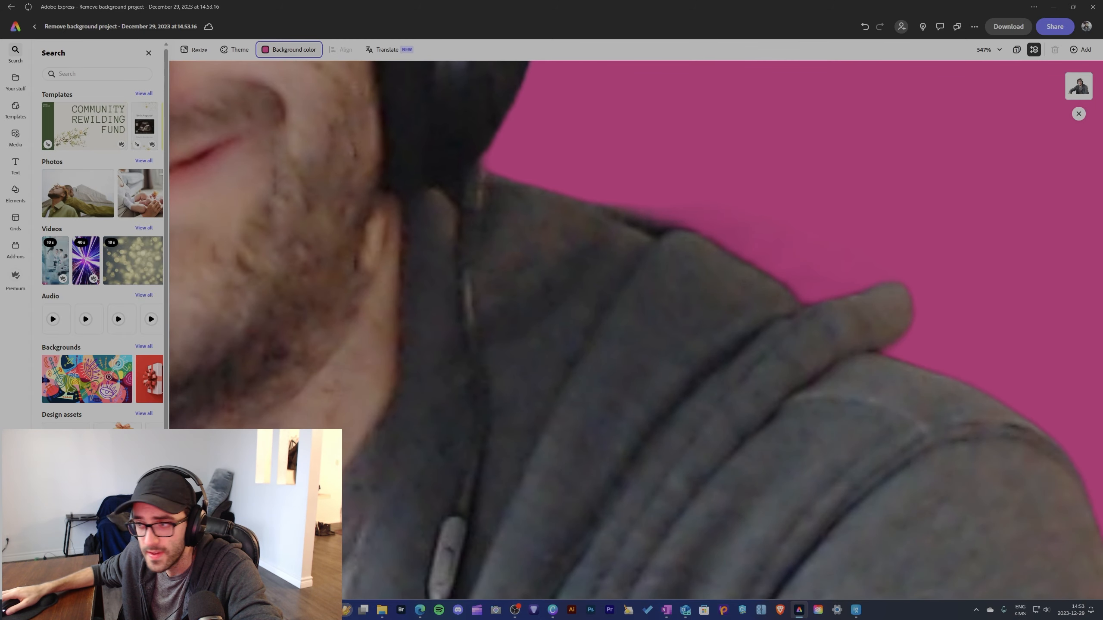
{"action": "key", "text": "alt+Tab"}
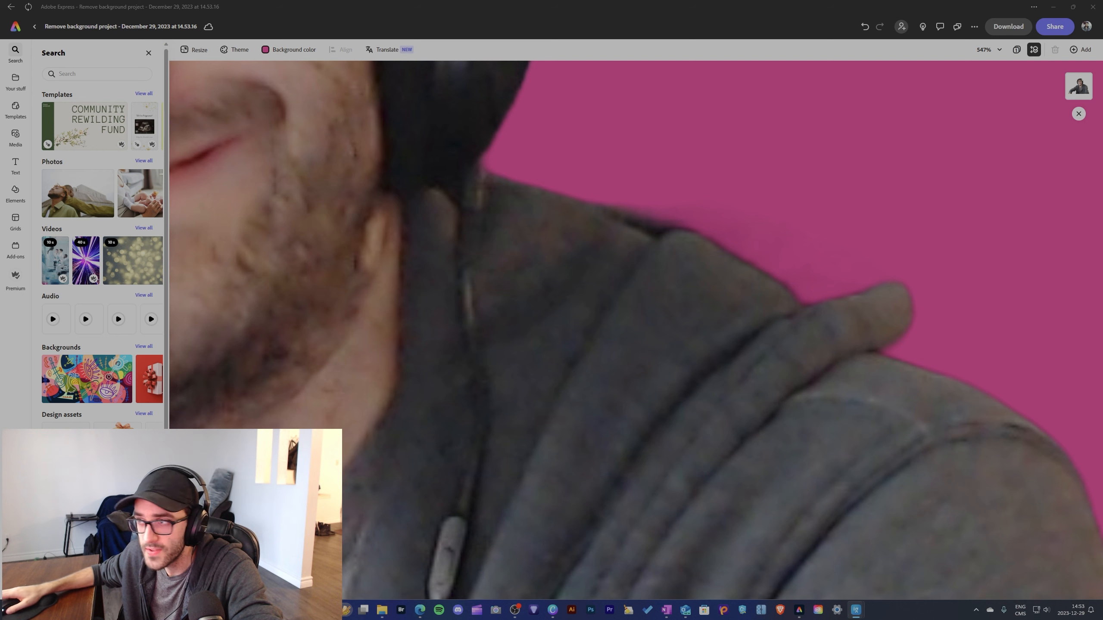
{"action": "left_click_drag", "start_coordinate": [1102, 126], "coordinate": [453, 205]}
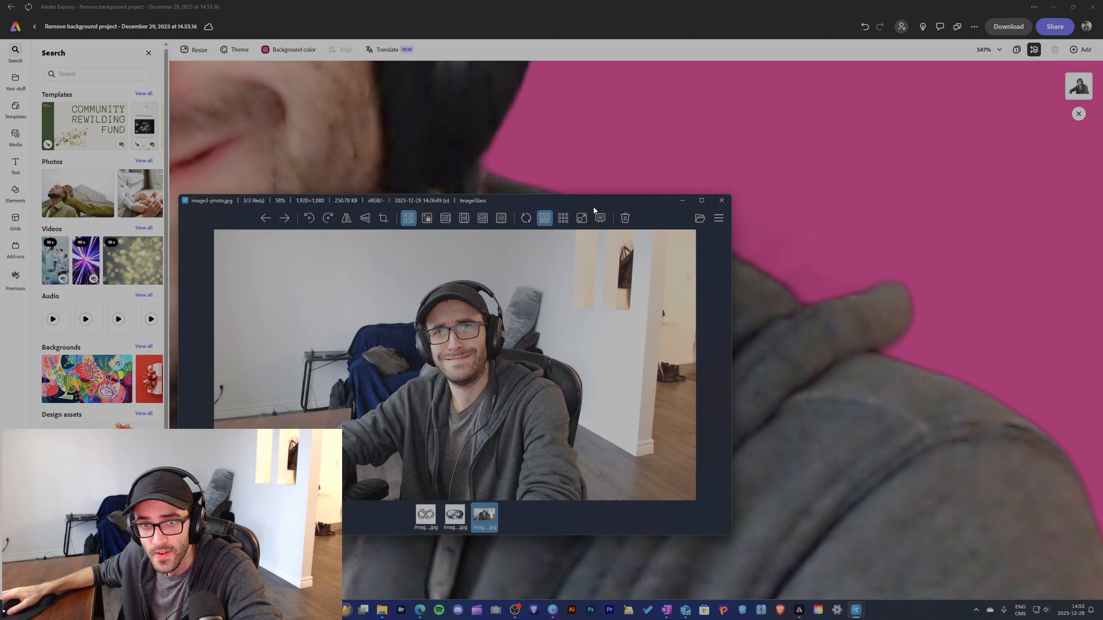
{"action": "left_click_drag", "start_coordinate": [593, 206], "coordinate": [469, 320]}
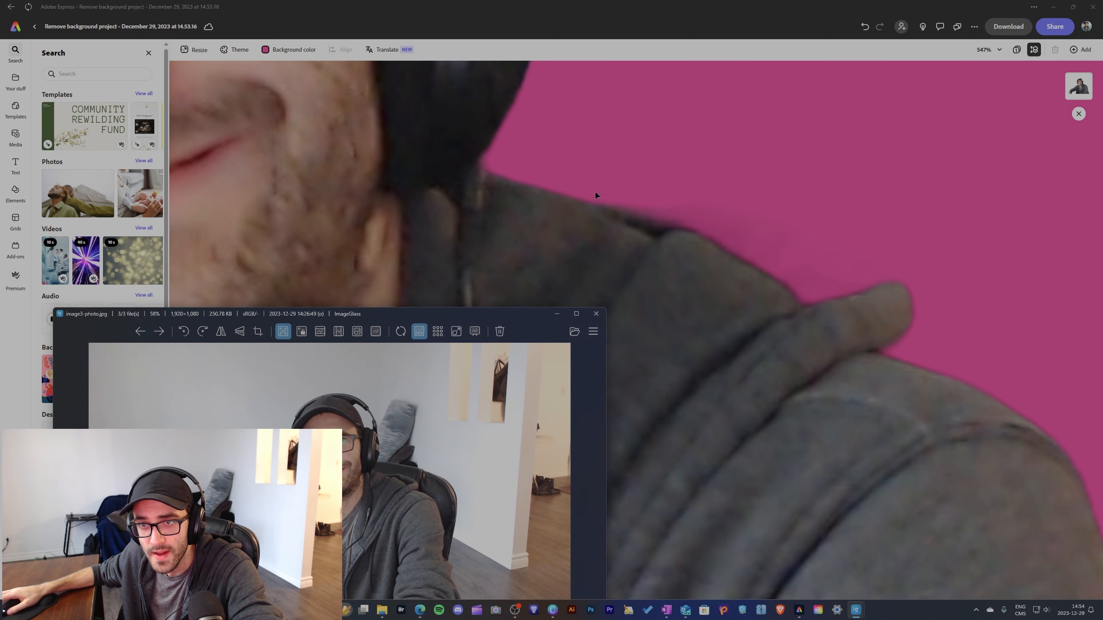
{"action": "left_click_drag", "start_coordinate": [460, 312], "coordinate": [1102, 306]}
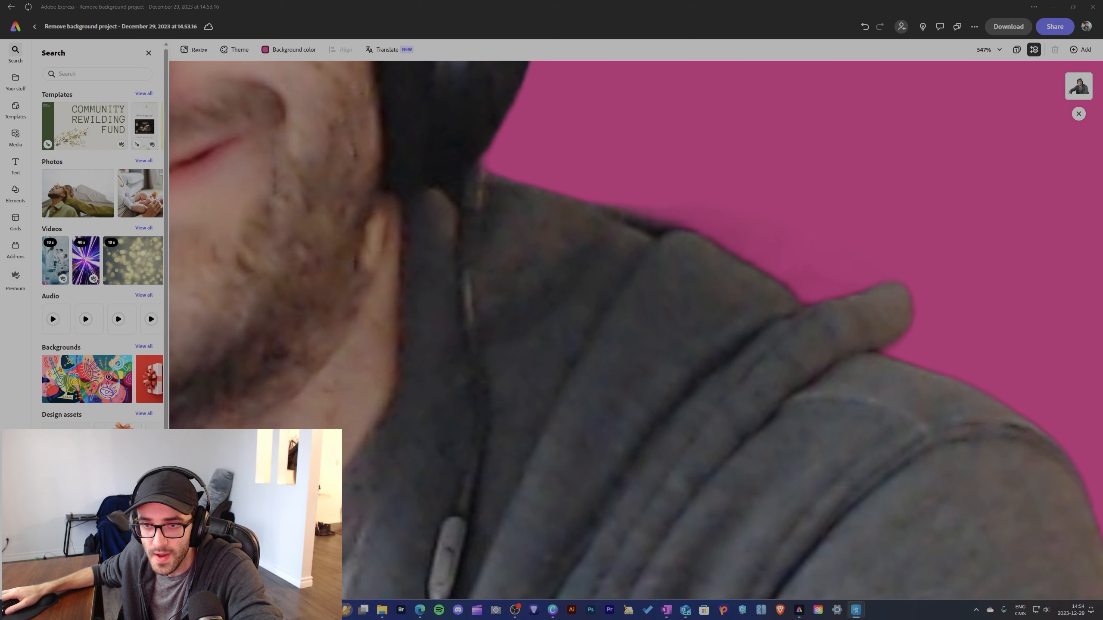
{"action": "scroll", "coordinate": [673, 324], "scroll_direction": "down", "scroll_amount": 10}
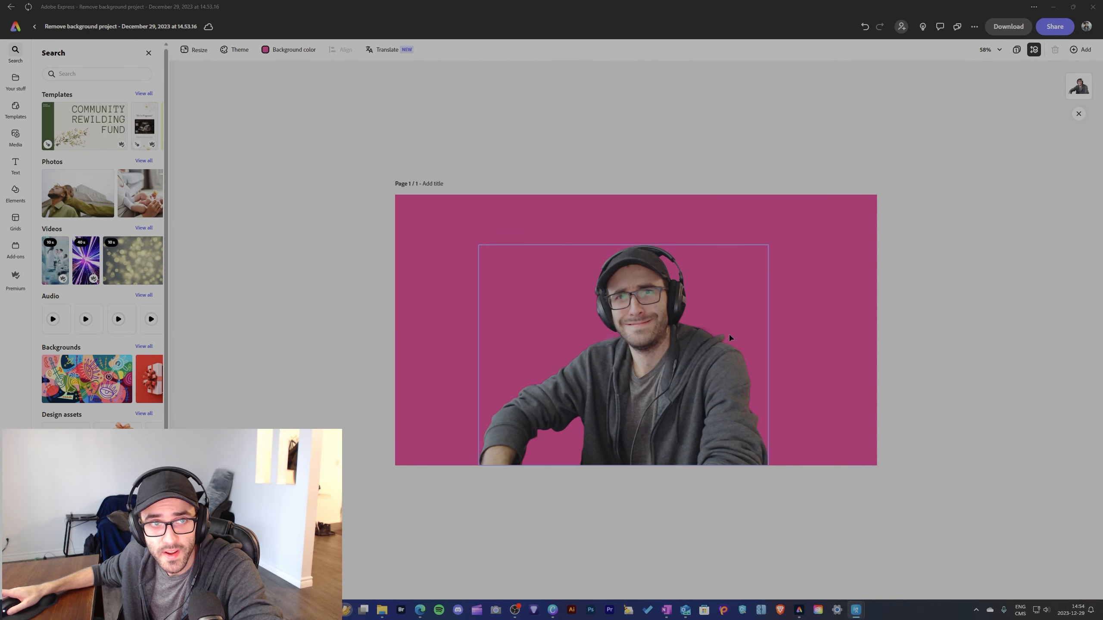
Restore the missing part of the hood on the portrait cut-out with the Quick selection brush at size 11
{"action": "scroll", "coordinate": [729, 338], "scroll_direction": "up", "scroll_amount": 5}
{"action": "left_click", "coordinate": [141, 94]}
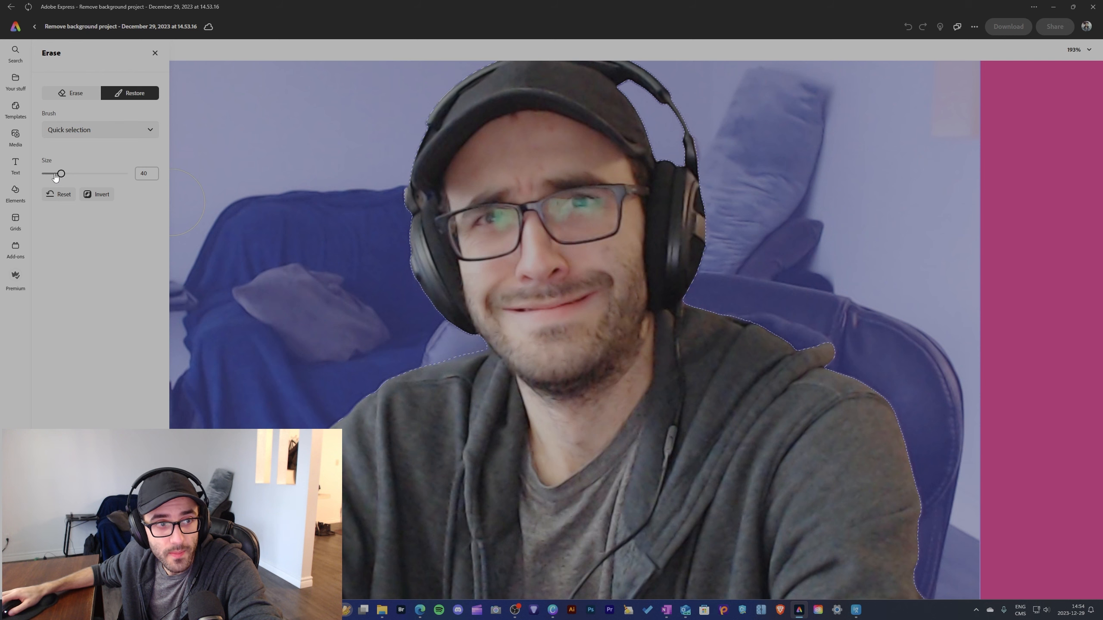
{"action": "left_click_drag", "start_coordinate": [56, 174], "coordinate": [50, 174]}
{"action": "left_click", "coordinate": [735, 323]}
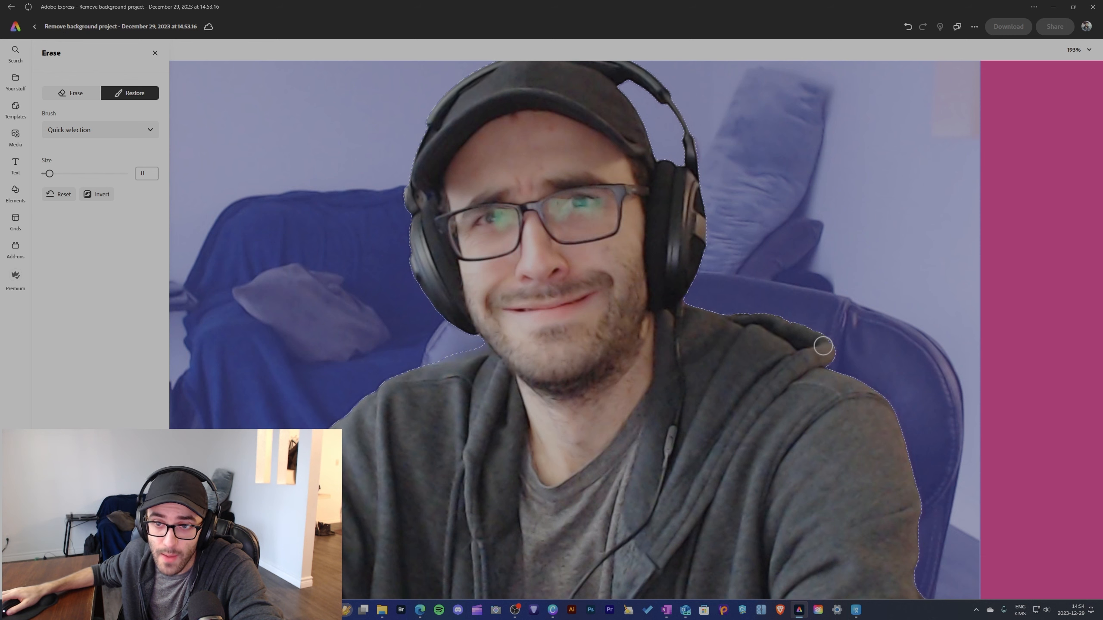
{"action": "left_click", "coordinate": [155, 53]}
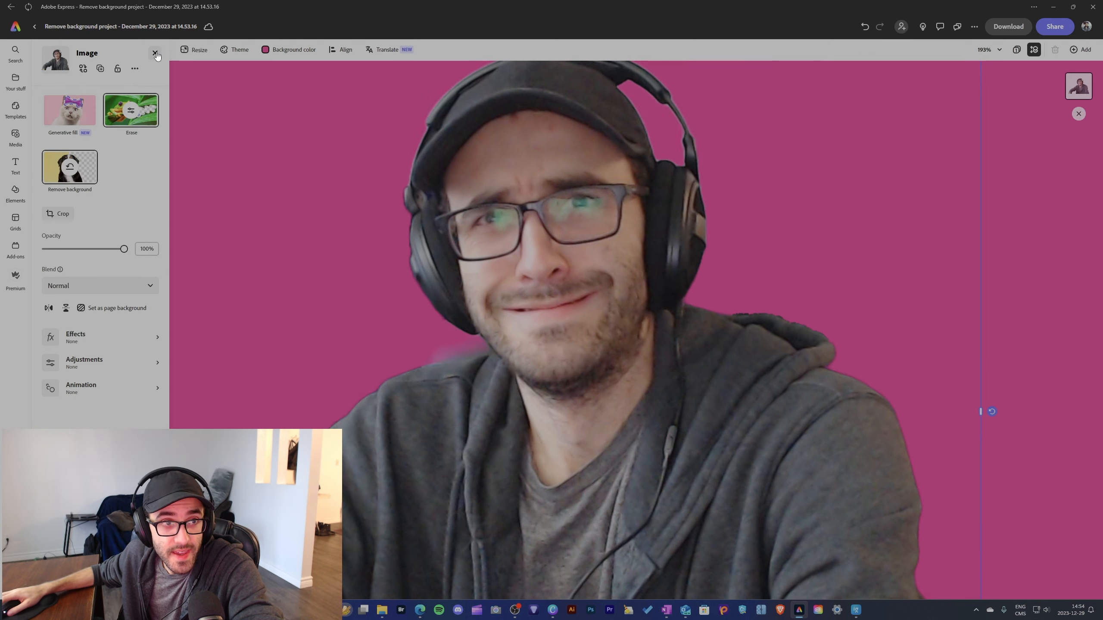
Touch up the restored hood and erase the faint leftover patch beside the man's neck with the Quick selection brush
{"action": "left_click", "coordinate": [131, 112]}
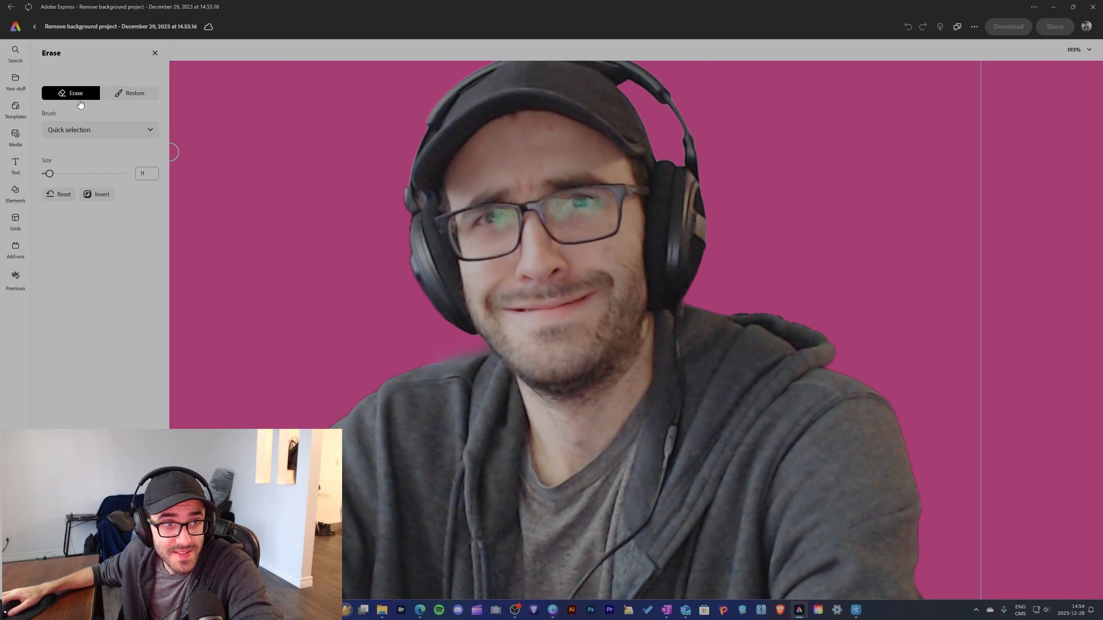
{"action": "left_click", "coordinate": [124, 95]}
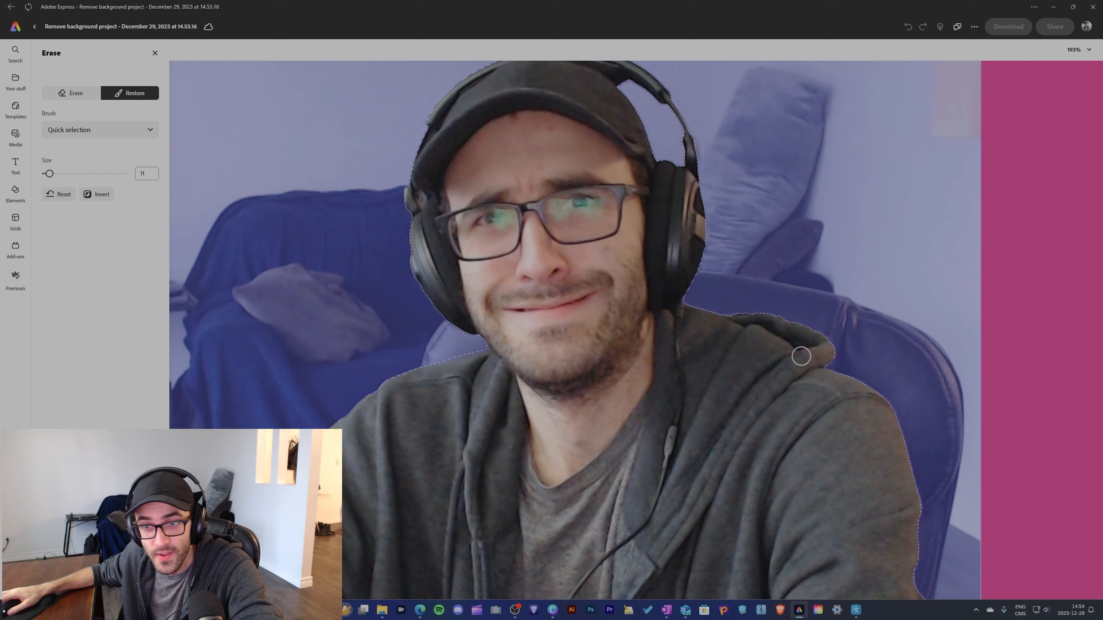
{"action": "left_click", "coordinate": [786, 329]}
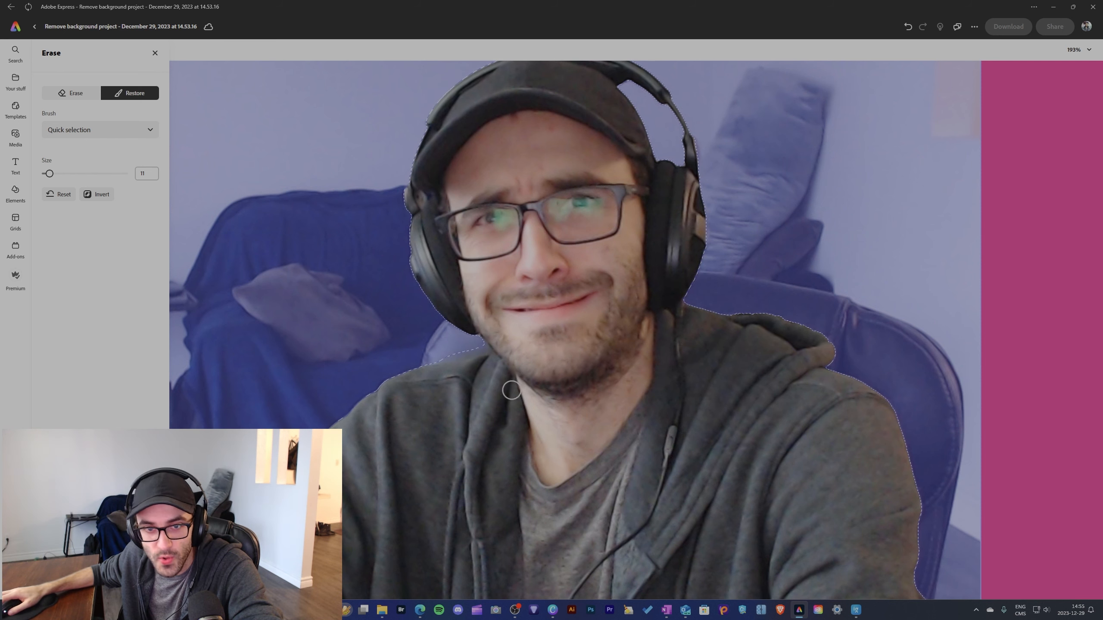
{"action": "left_click", "coordinate": [71, 93]}
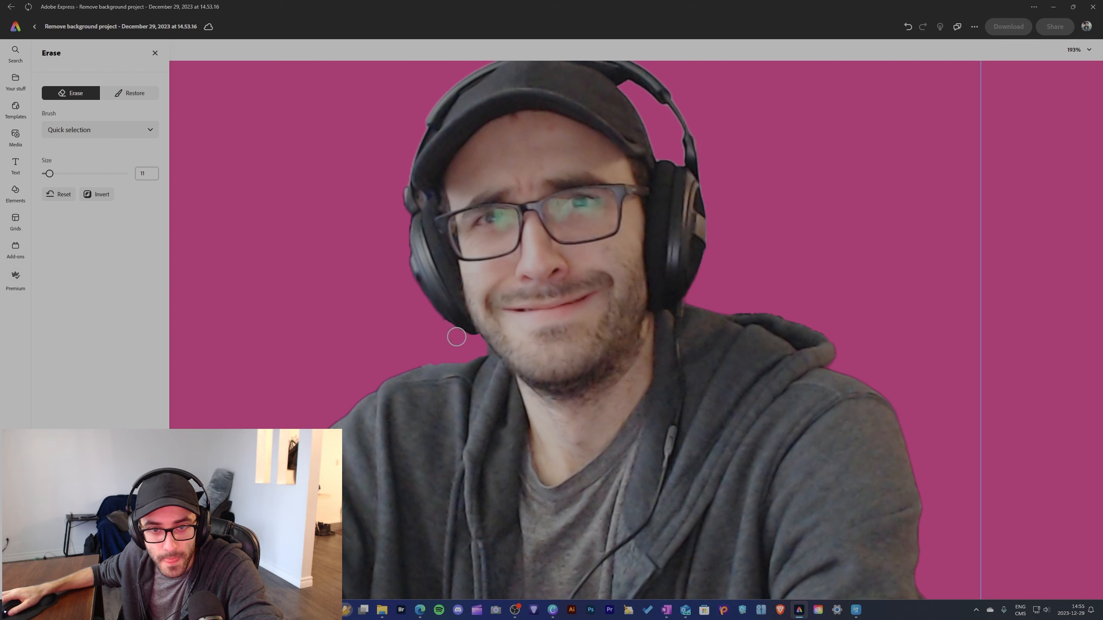
Inspect the restored hood edge and the overall outline of the portrait cut-out on the pink page
{"action": "scroll", "coordinate": [444, 395], "scroll_direction": "up", "scroll_amount": 5}
{"action": "scroll", "coordinate": [549, 239], "scroll_direction": "down", "scroll_amount": 5}
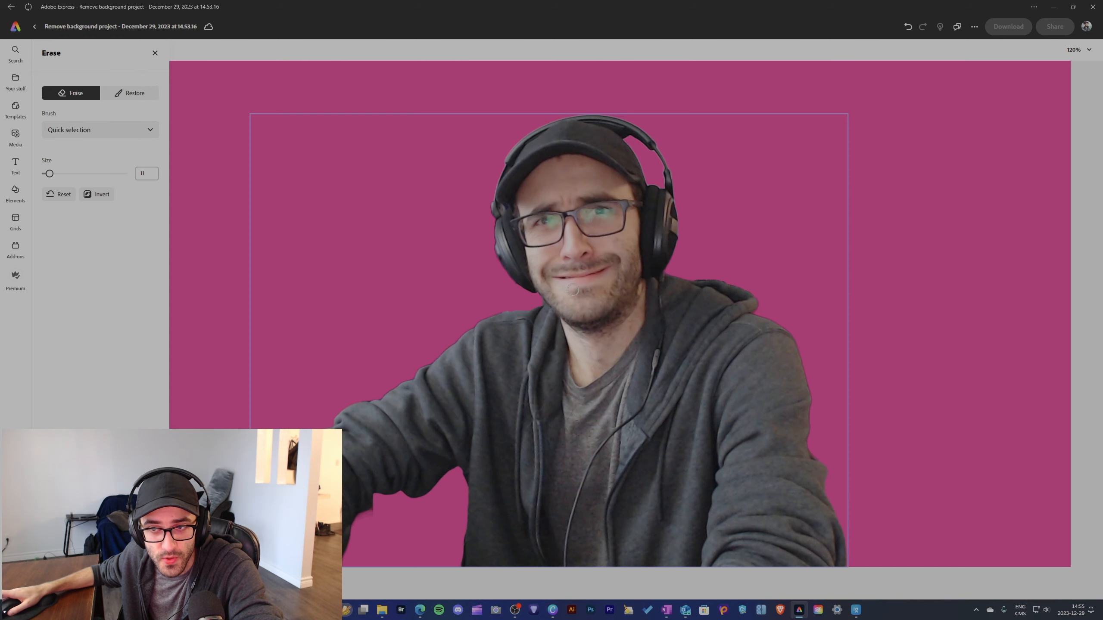
{"action": "scroll", "coordinate": [780, 298], "scroll_direction": "up", "scroll_amount": 4}
{"action": "scroll", "coordinate": [639, 273], "scroll_direction": "up", "scroll_amount": 5}
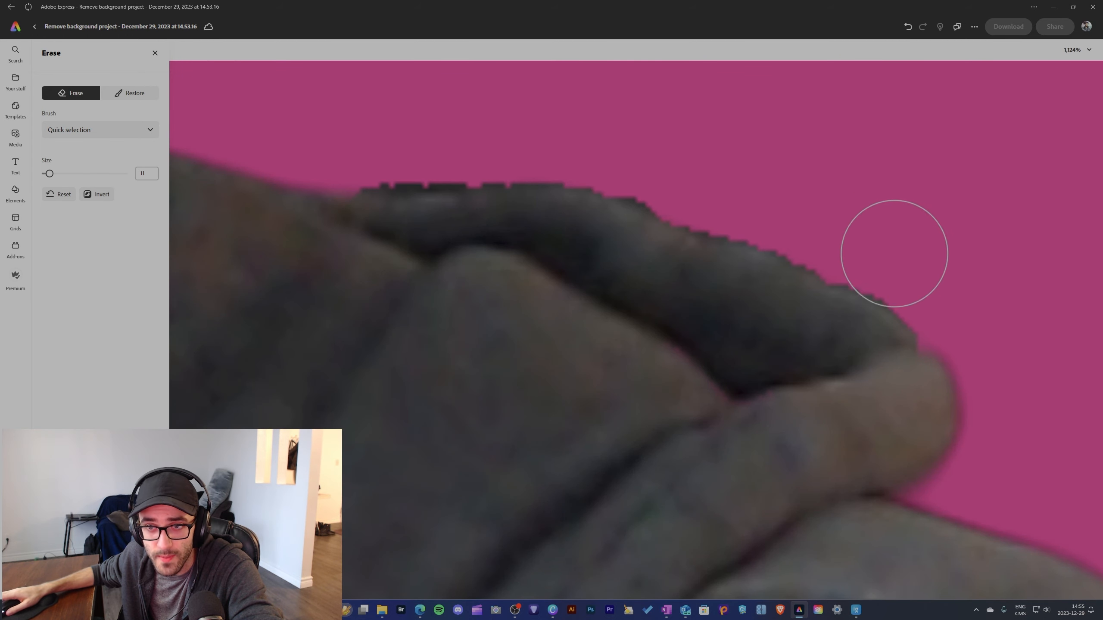
{"action": "scroll", "coordinate": [643, 234], "scroll_direction": "down", "scroll_amount": 3}
{"action": "scroll", "coordinate": [733, 257], "scroll_direction": "down", "scroll_amount": 2}
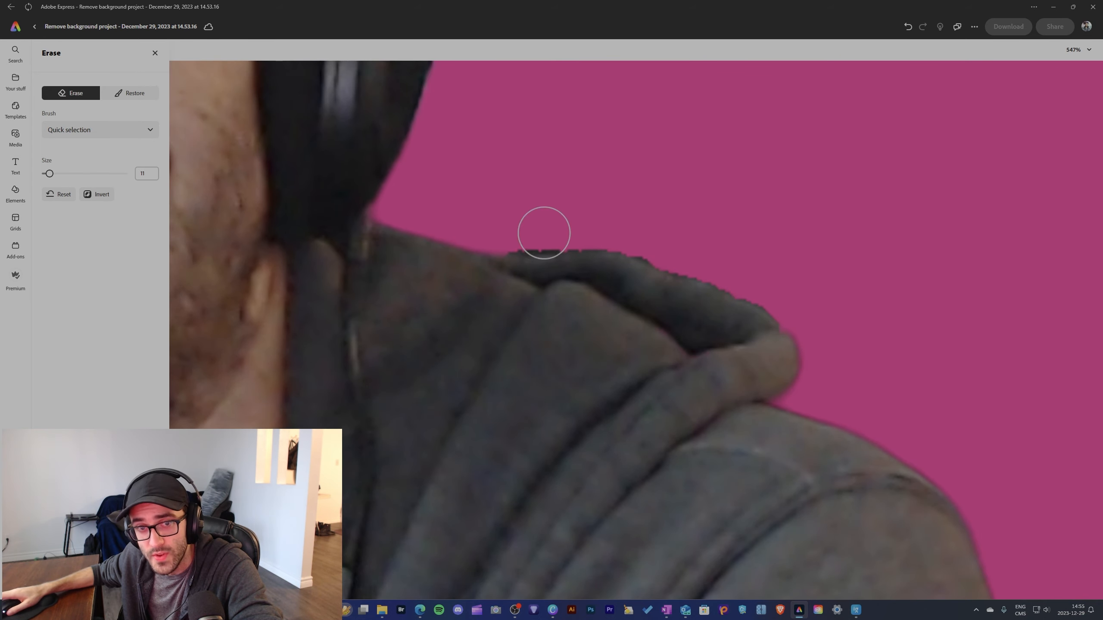
{"action": "scroll", "coordinate": [665, 320], "scroll_direction": "down", "scroll_amount": 6}
{"action": "scroll", "coordinate": [480, 307], "scroll_direction": "up", "scroll_amount": 4}
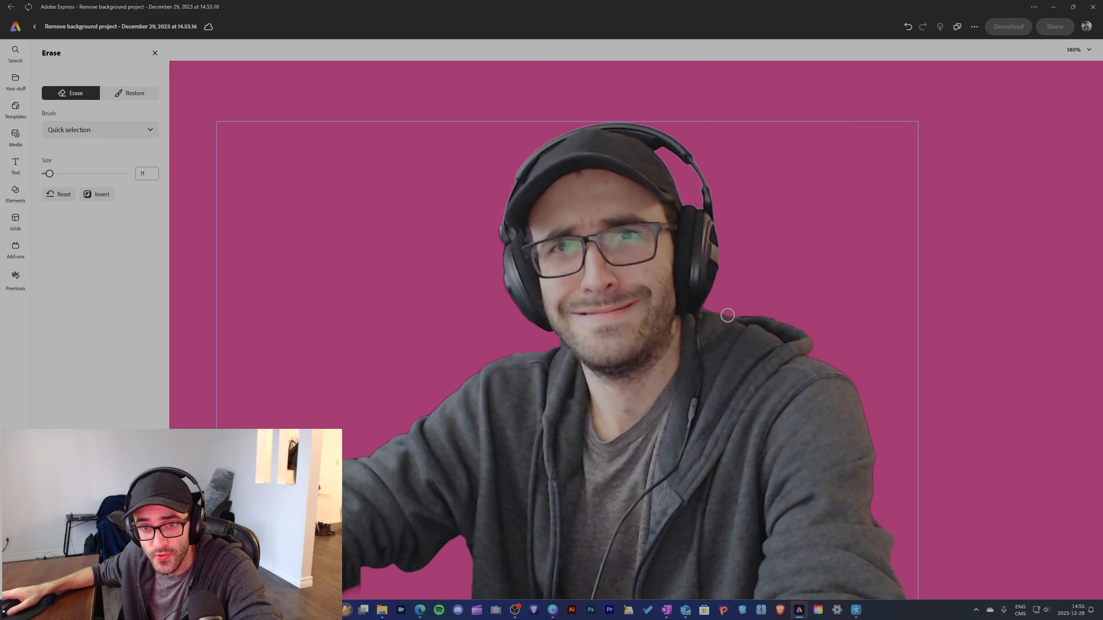
{"action": "scroll", "coordinate": [708, 326], "scroll_direction": "down", "scroll_amount": 2}
{"action": "scroll", "coordinate": [597, 306], "scroll_direction": "down", "scroll_amount": 3}
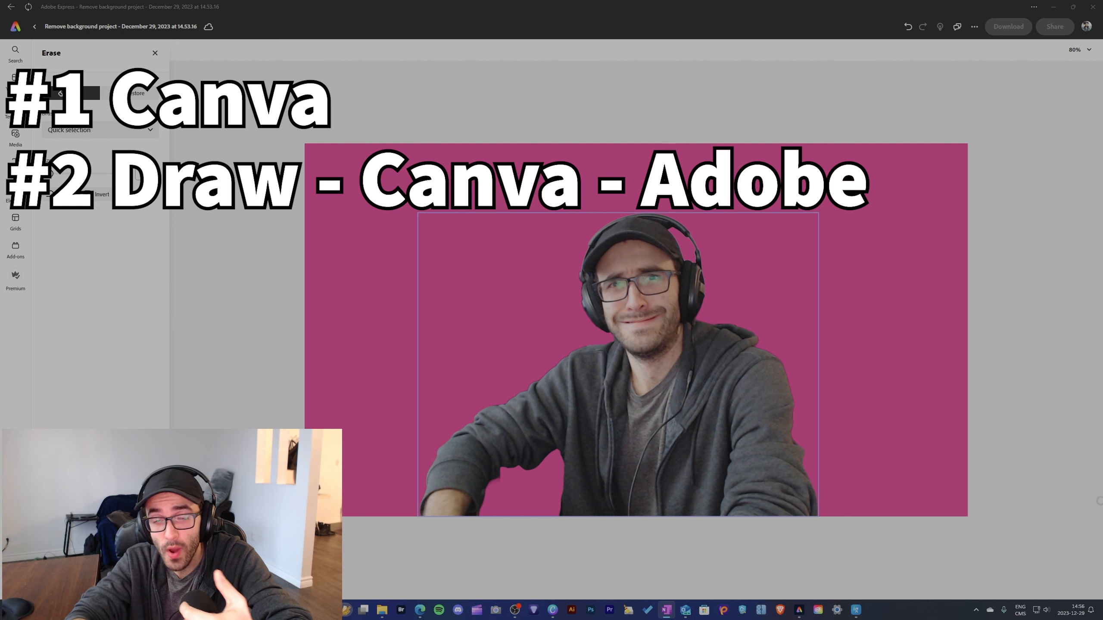
Leave Adobe Express, switch to Canva and close the untitled green design to return to its home page
{"action": "left_click", "coordinate": [1054, 8]}
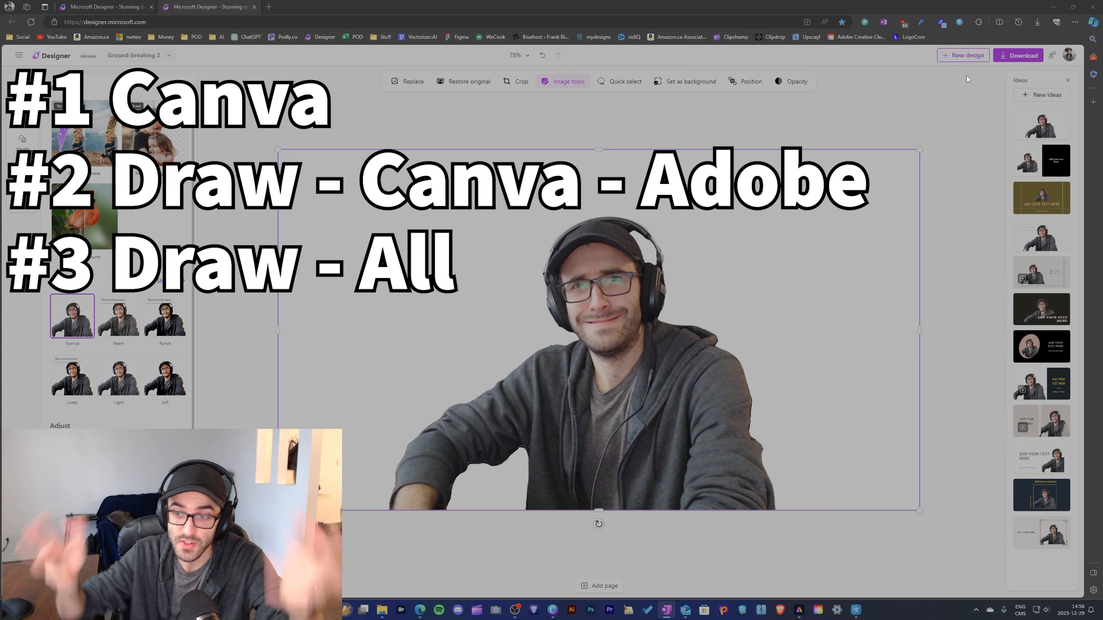
{"action": "left_click", "coordinate": [1047, 3]}
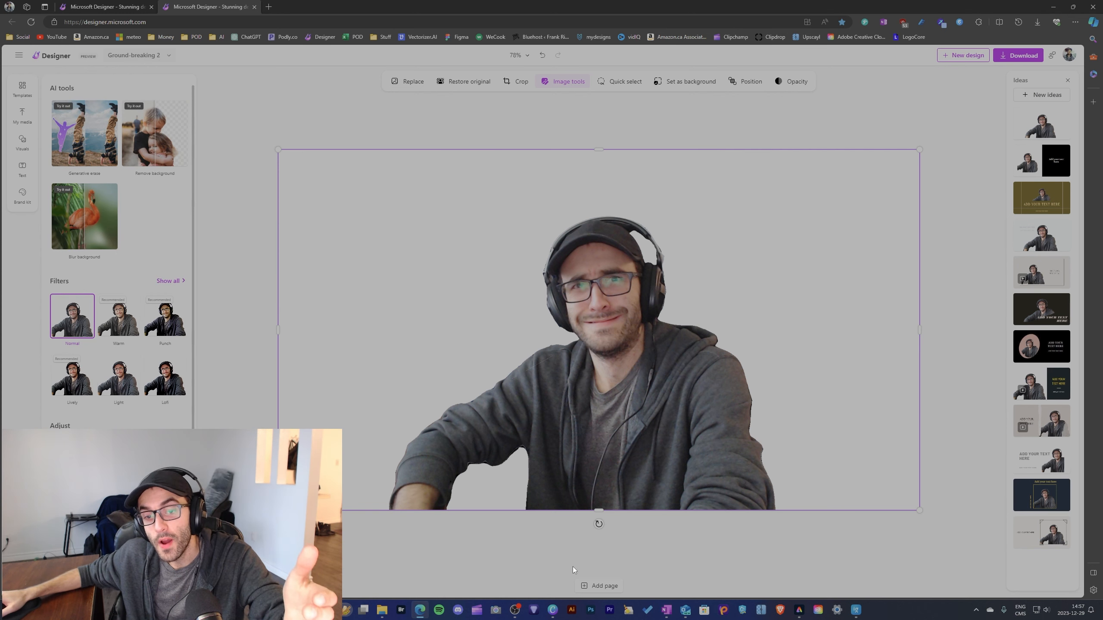
{"action": "left_click", "coordinate": [553, 609]}
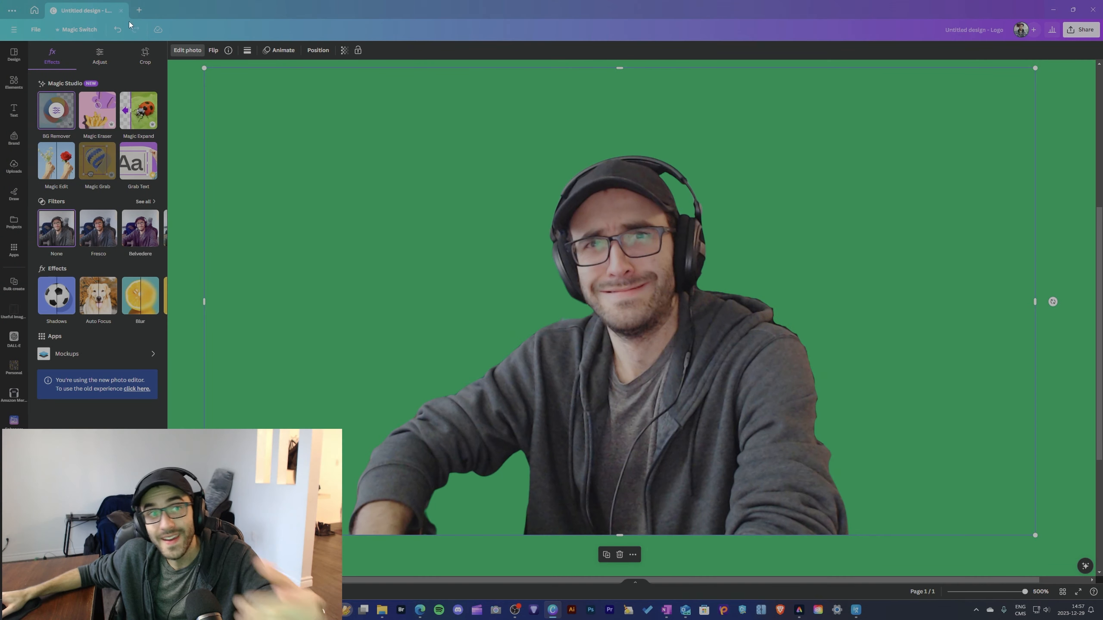
{"action": "left_click", "coordinate": [121, 11]}
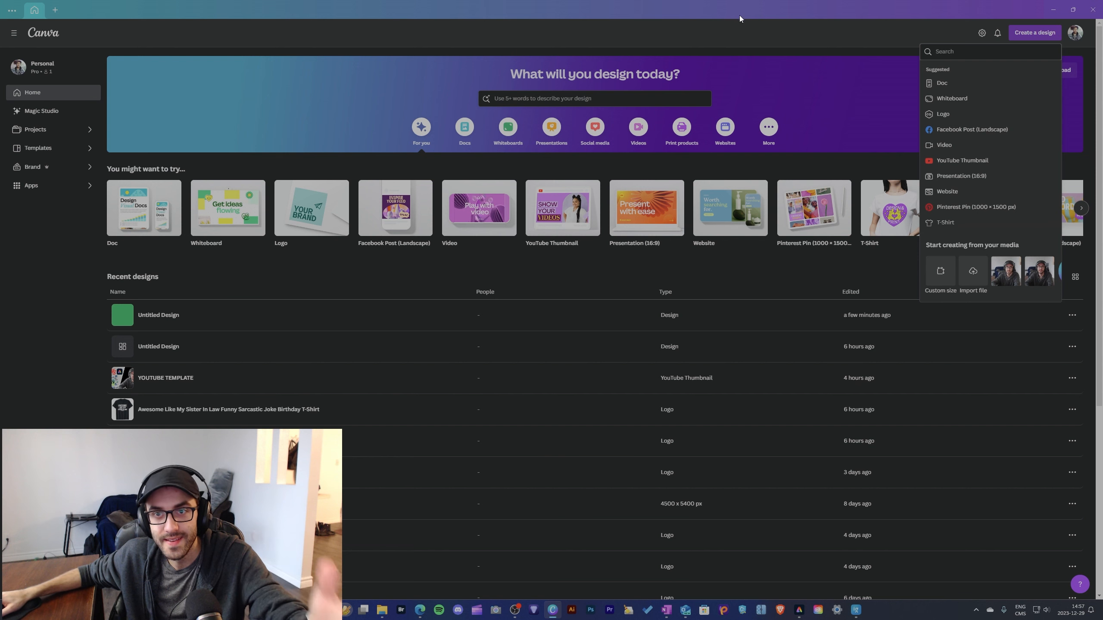
{"action": "left_click", "coordinate": [791, 49]}
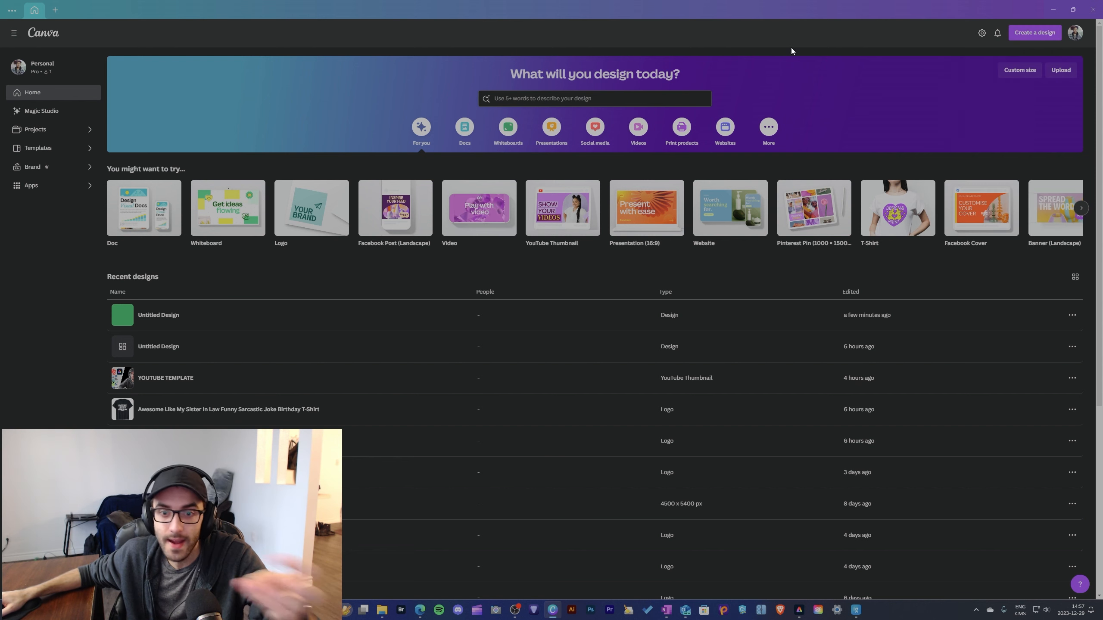